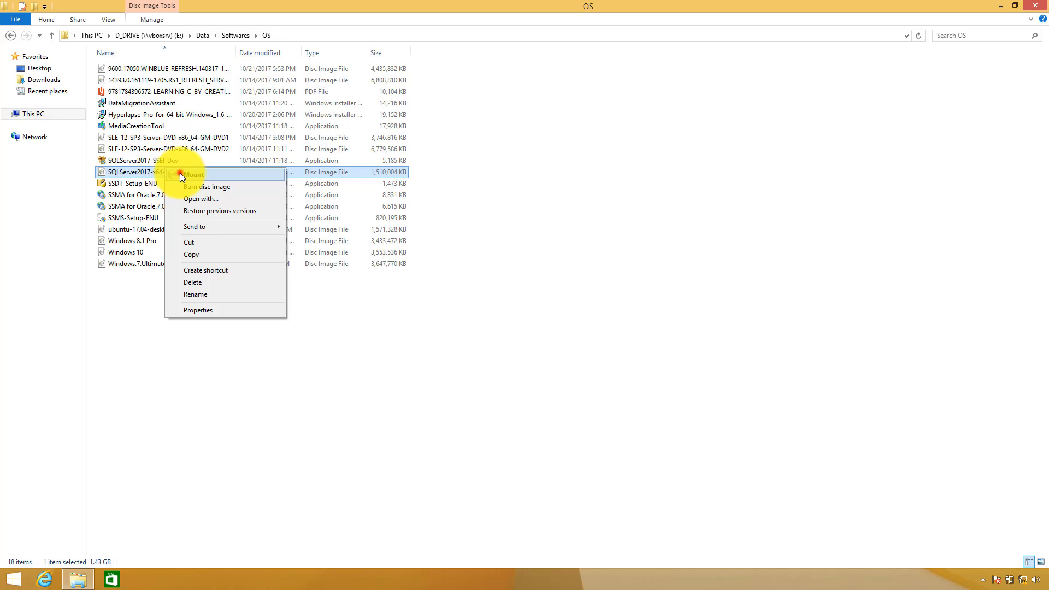
Try mounting the SQL Server disc image and dismiss the mount error
left_click(179, 174)
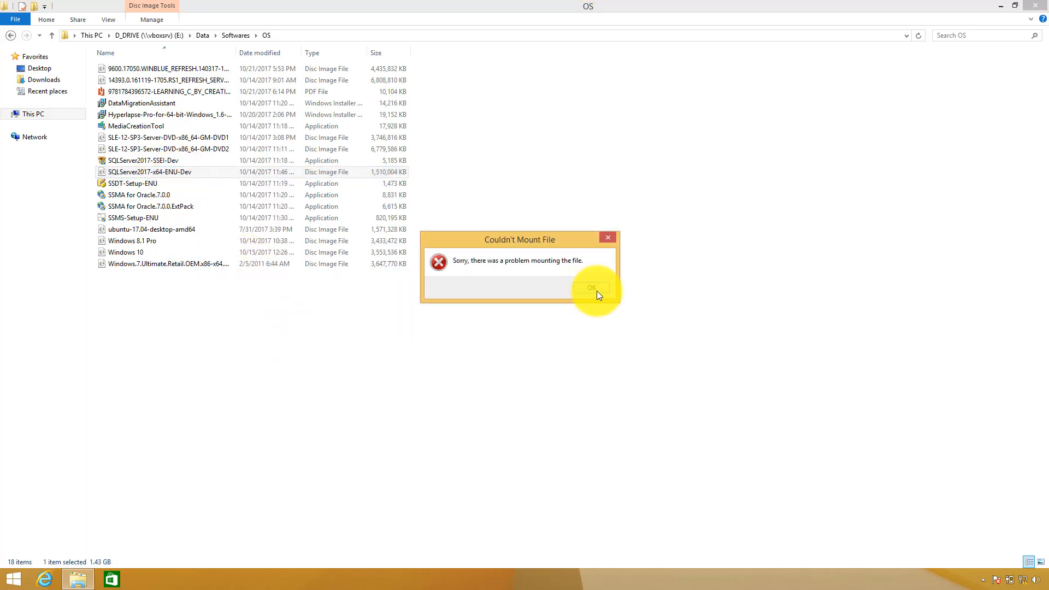
left_click(592, 288)
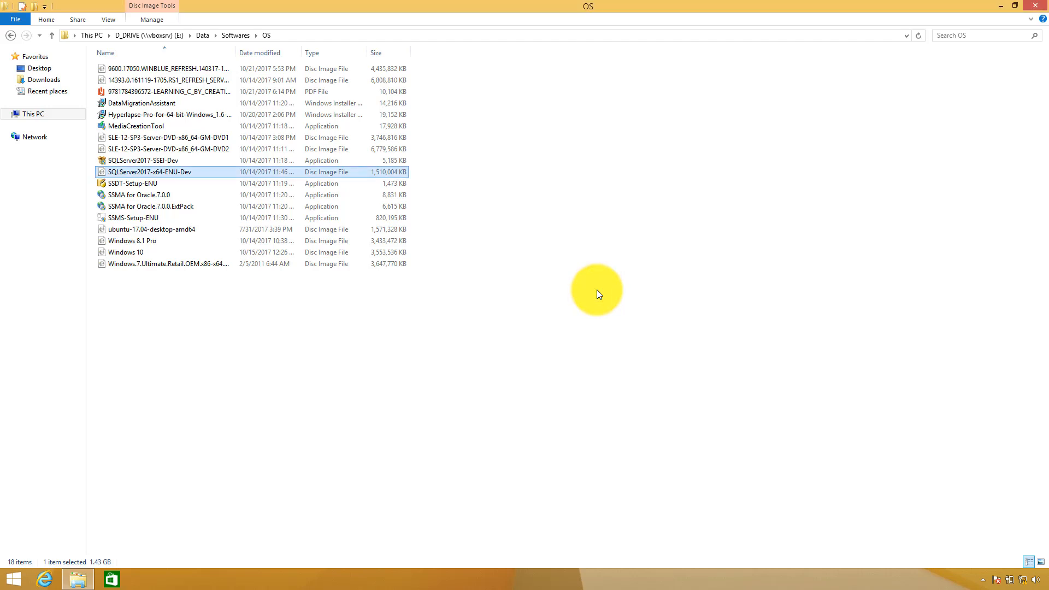
left_click(869, 136)
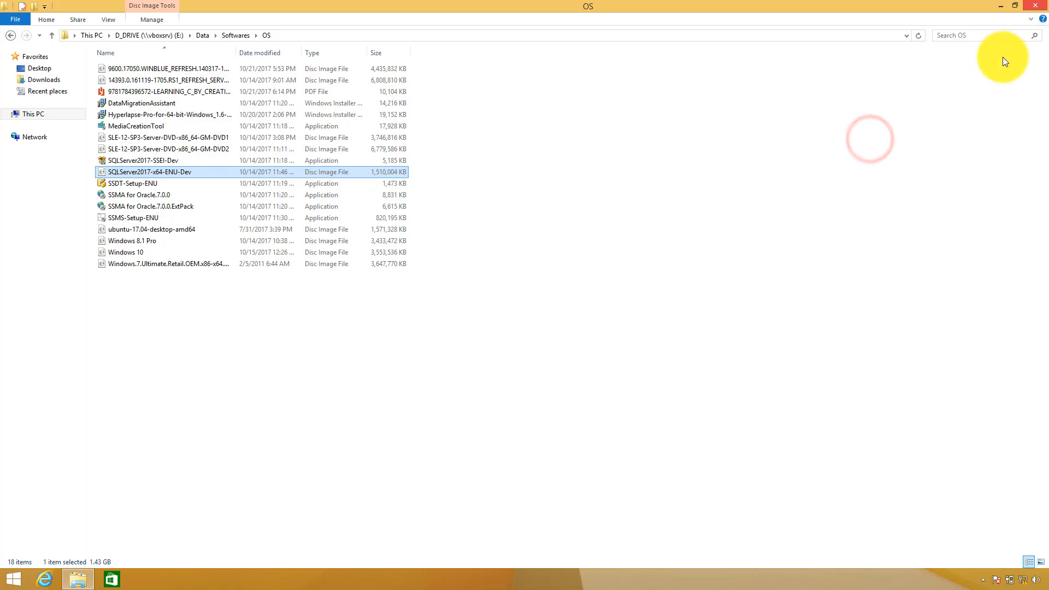
key("super")
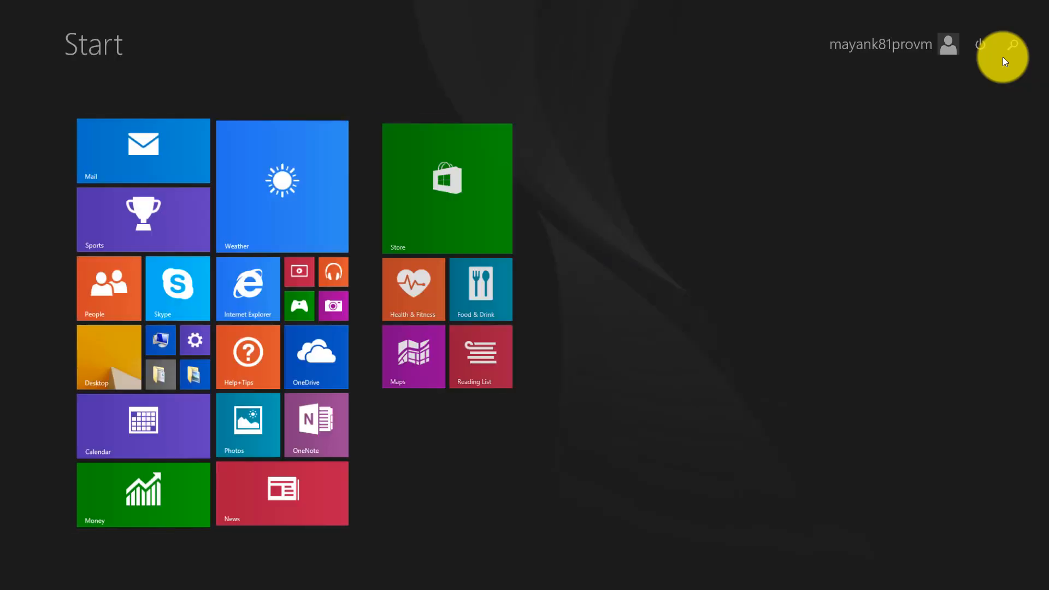
key("super")
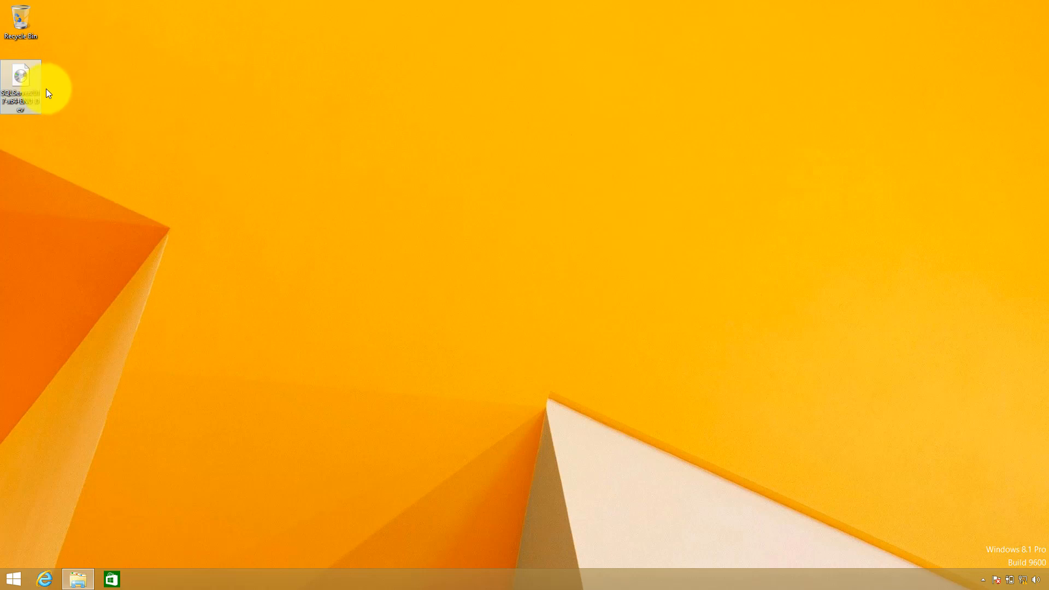
Mount the desktop SQL Server 2017 ISO, clear the permission error, and bring up This PC
right_click(37, 90)
left_click(60, 96)
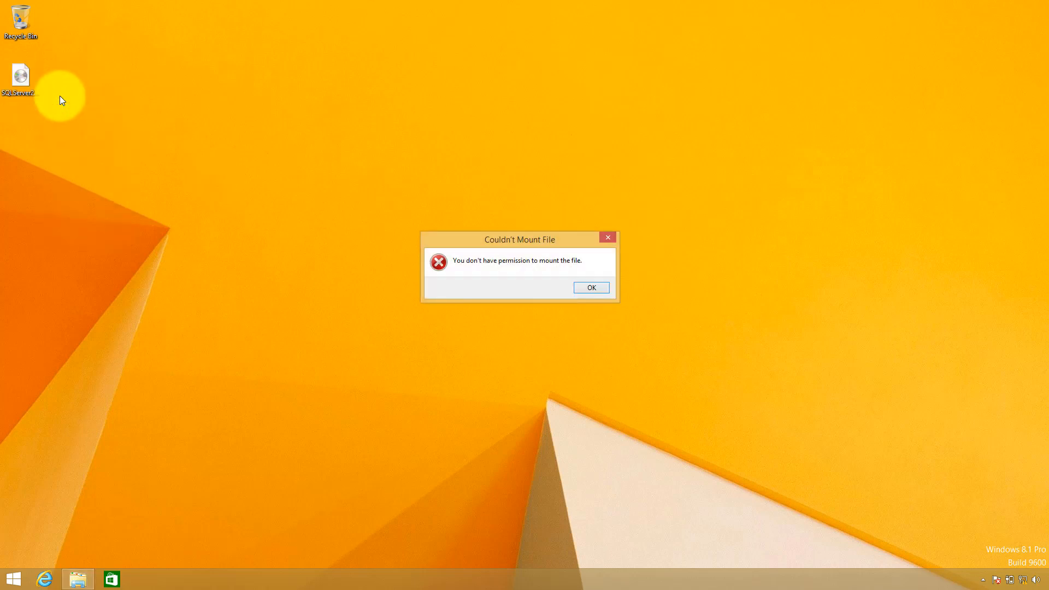
left_click(593, 287)
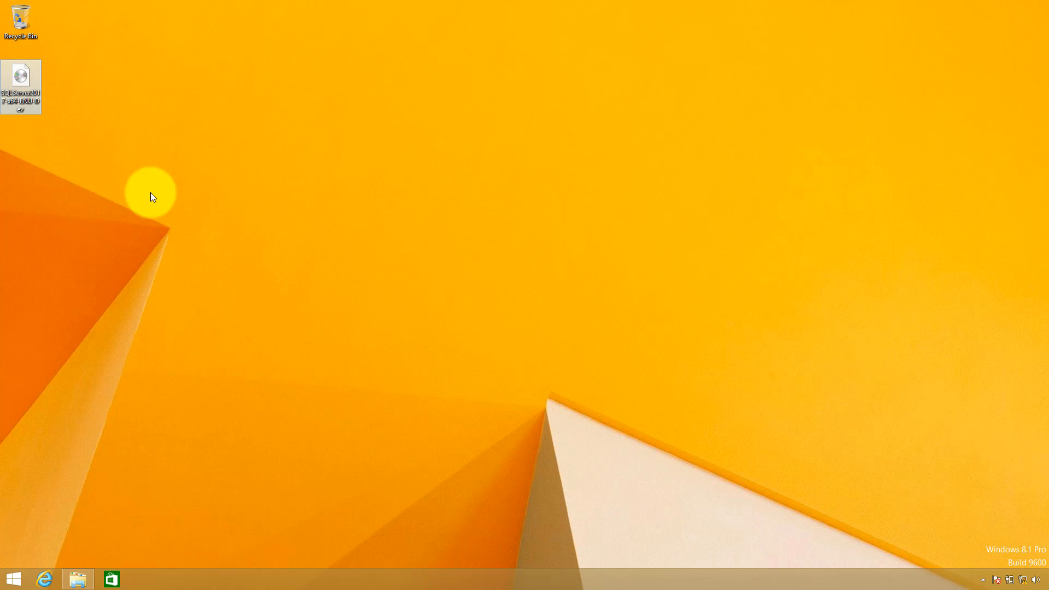
key("super+e")
Open DVD Drive (F:) SqlSetup_x64_ENU and run setup.exe
double_click(423, 162)
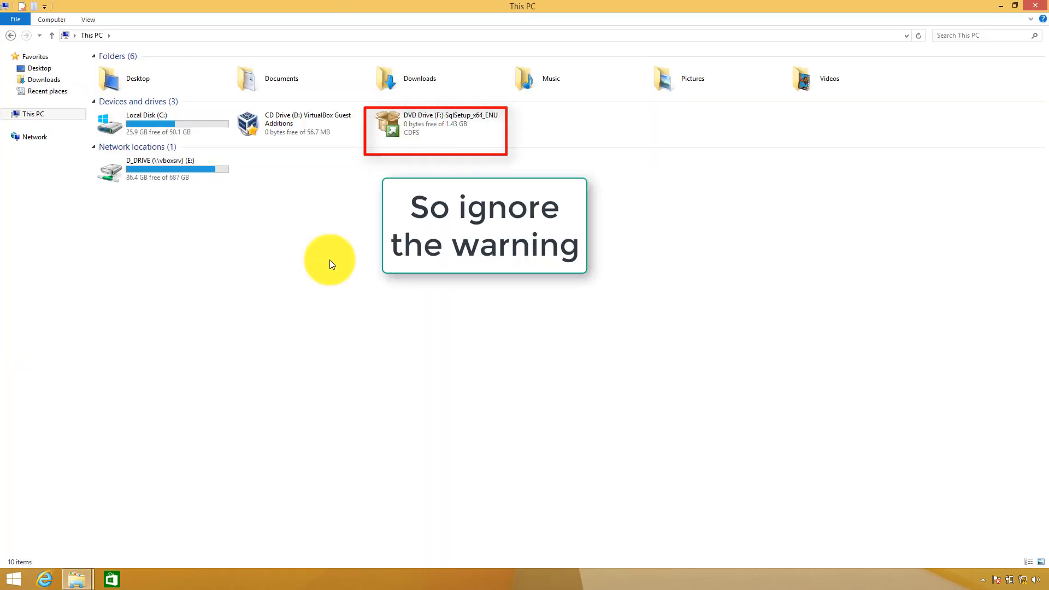
double_click(442, 123)
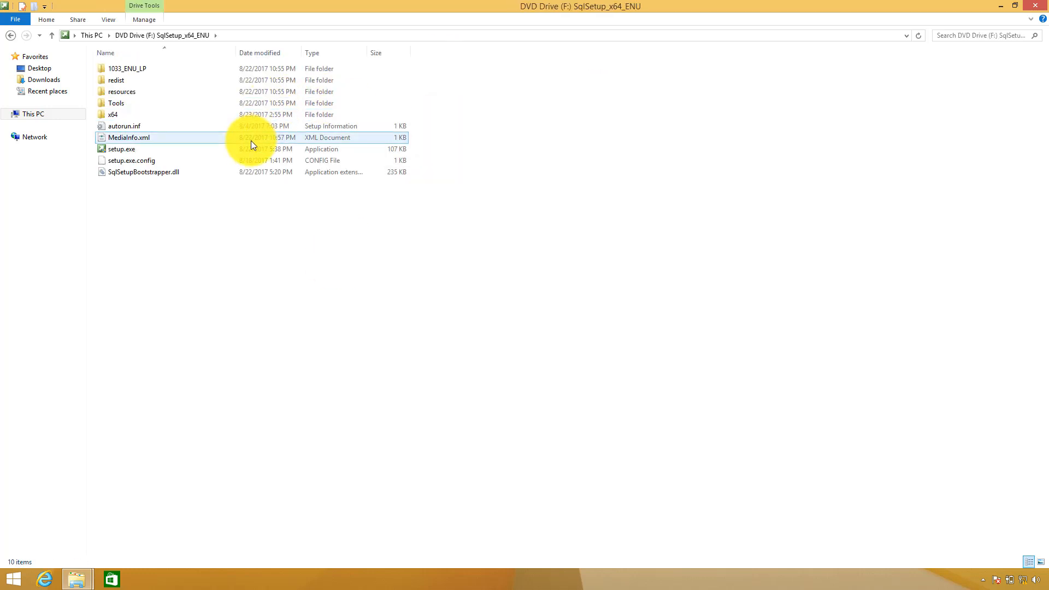
double_click(251, 147)
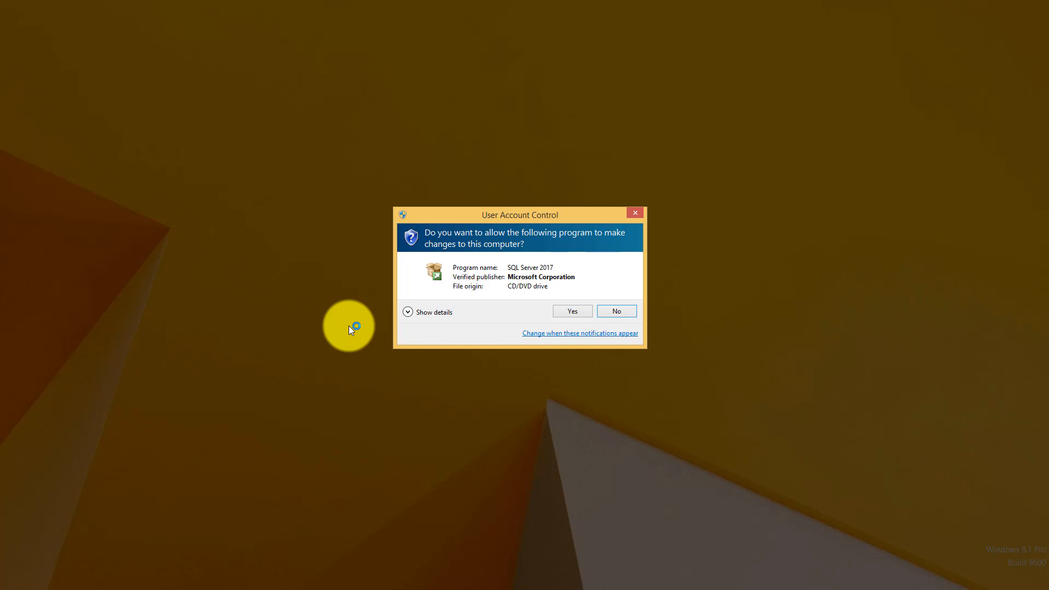
Allow setup to run, then start 'New SQL Server stand-alone installation or add features' from Installation
left_click(561, 316)
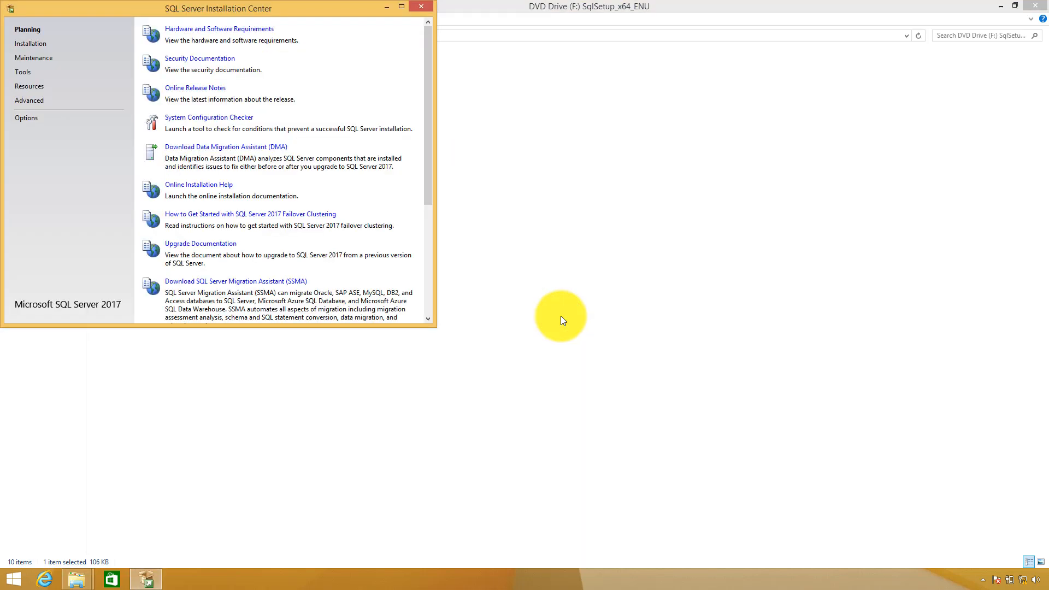
left_click_drag(300, 12, 491, 116)
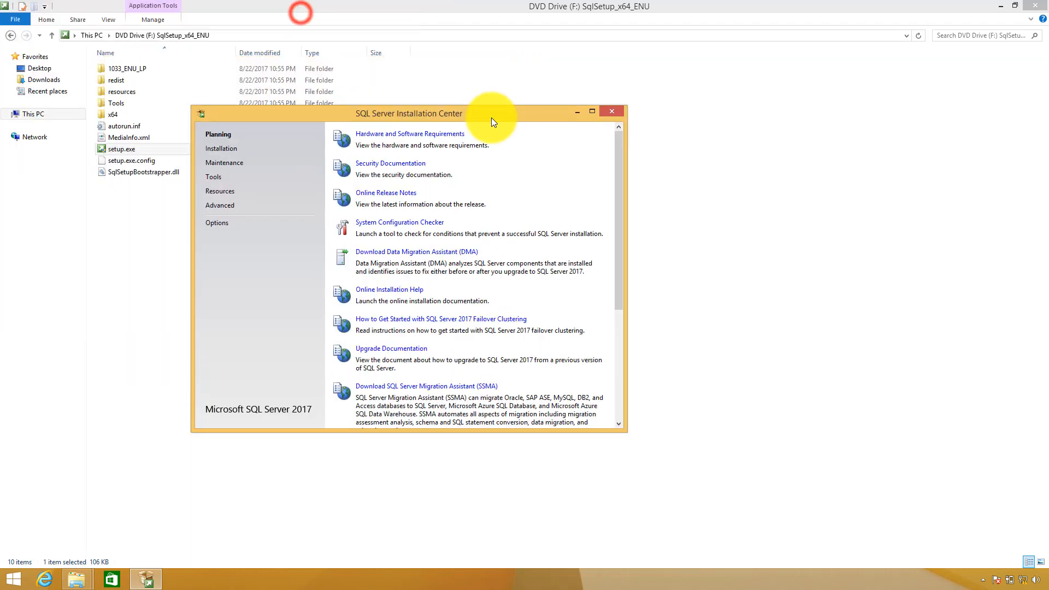
left_click(219, 150)
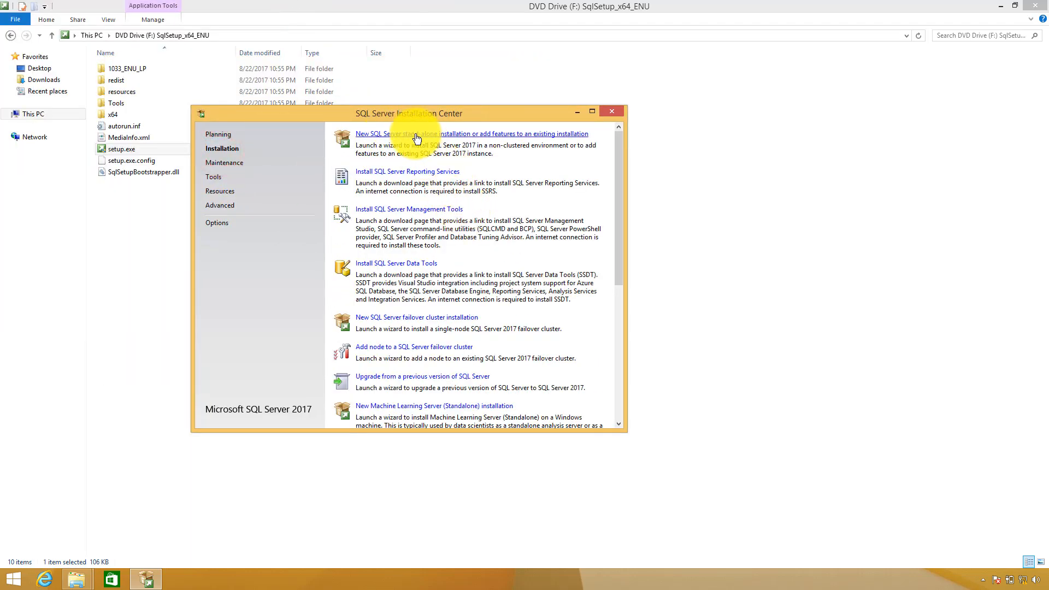
left_click(494, 141)
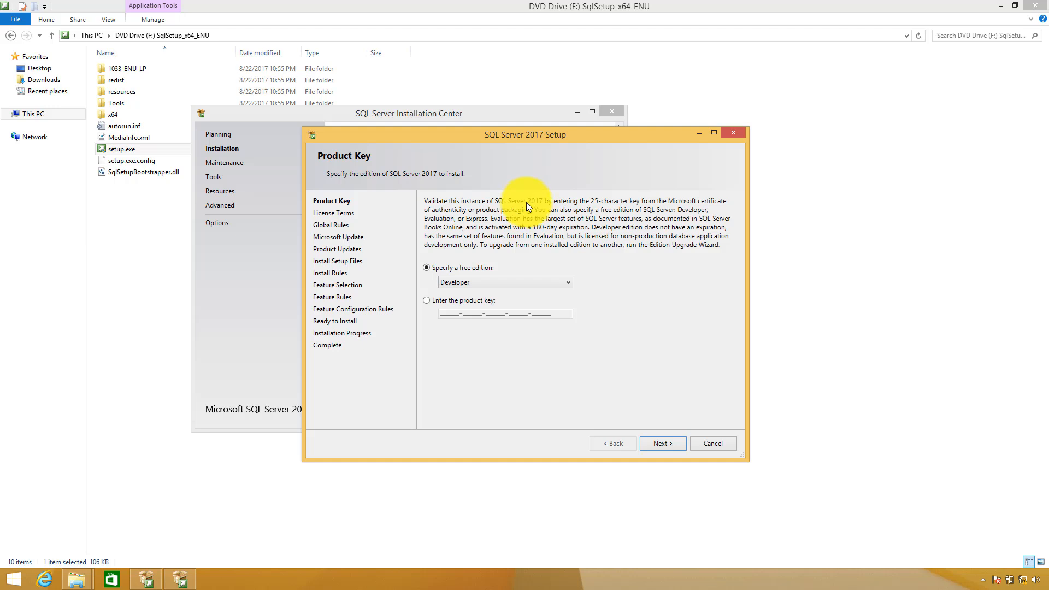
Keep the free Developer edition selected and continue to License Terms
left_click(545, 278)
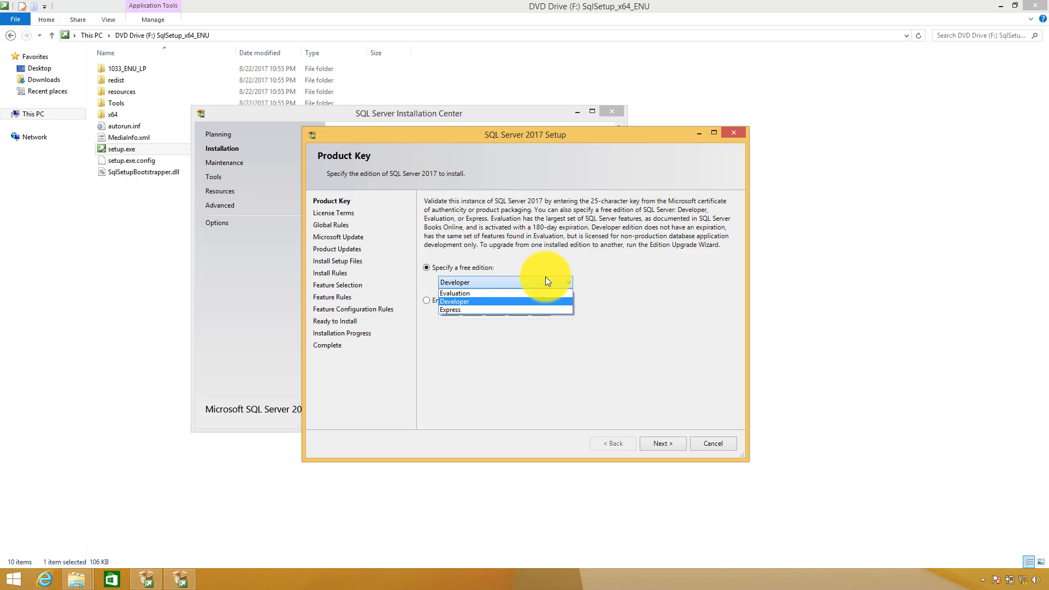
left_click(670, 200)
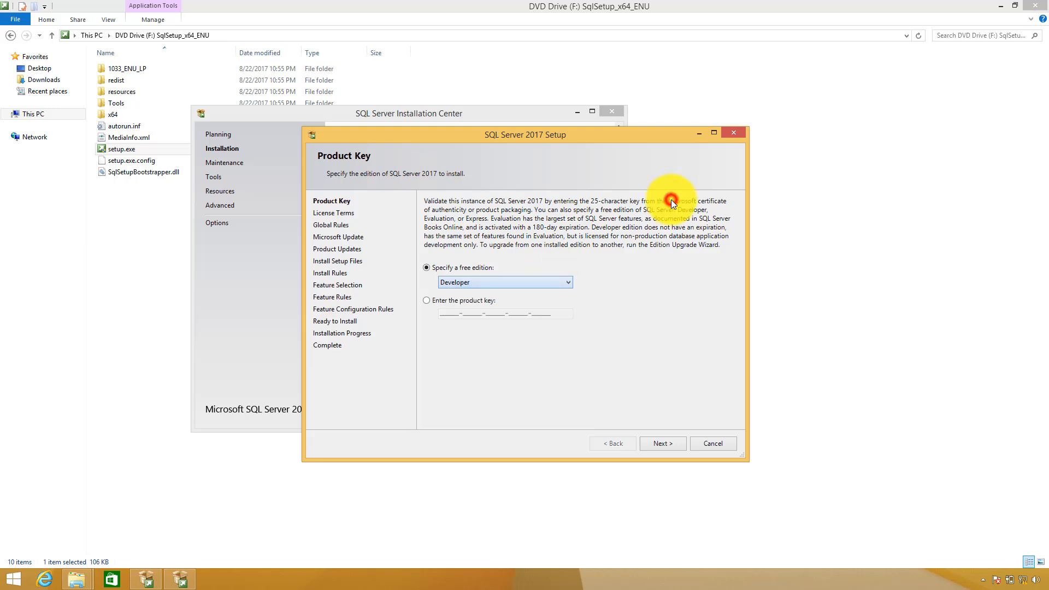
left_click(427, 301)
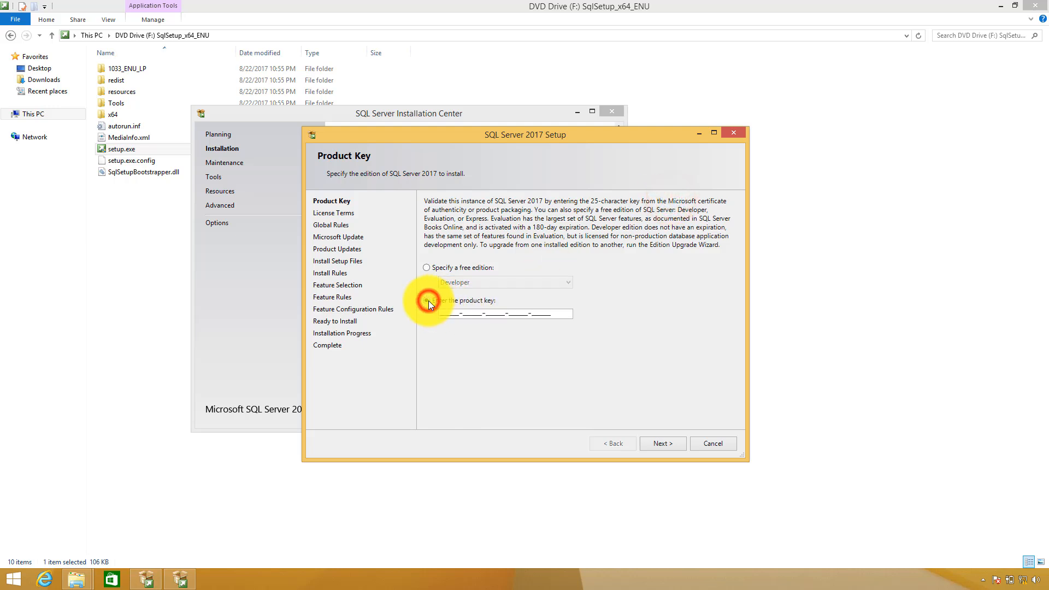
left_click(447, 271)
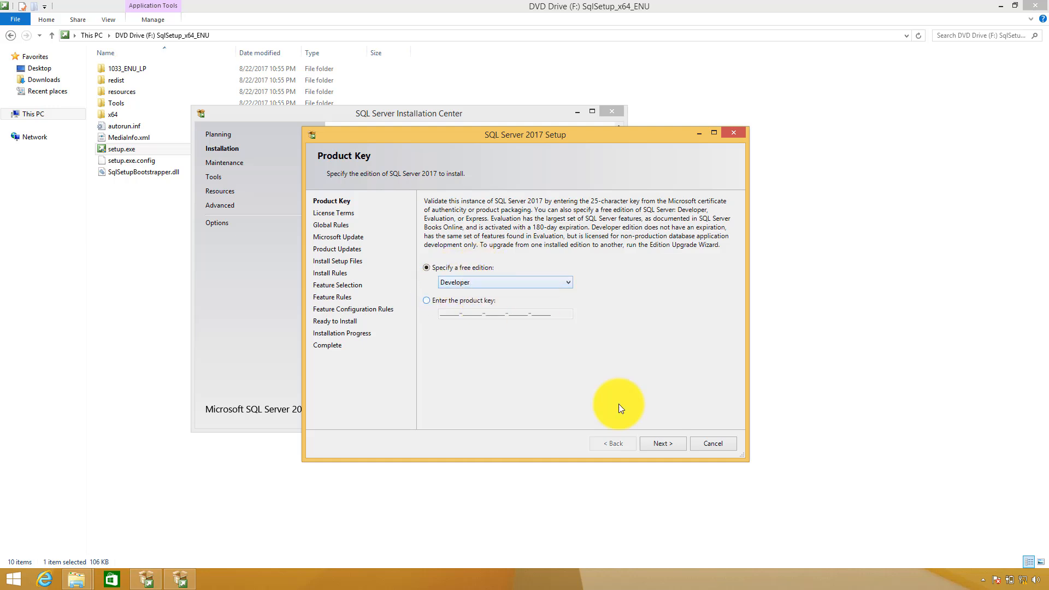
left_click(671, 444)
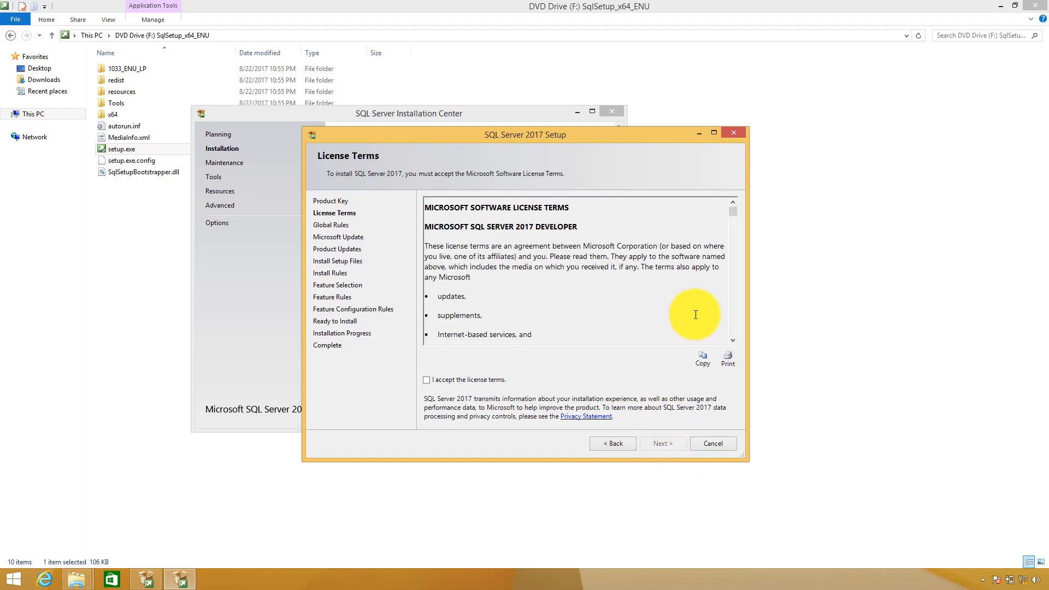
Tick 'I accept the license terms' and proceed past the license page
left_click_drag(734, 209, 748, 336)
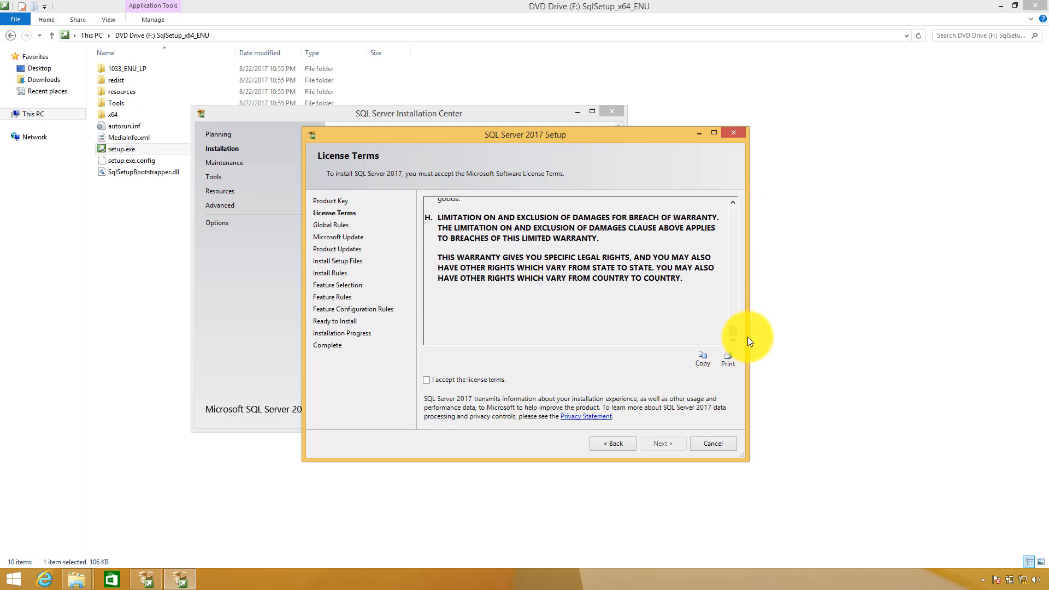
left_click(426, 381)
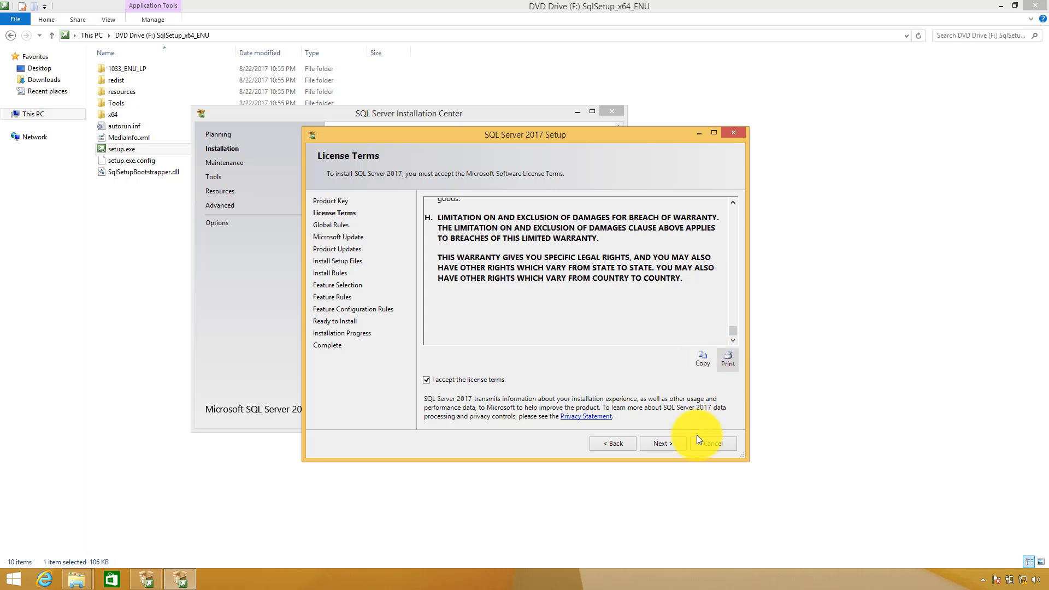
left_click(678, 440)
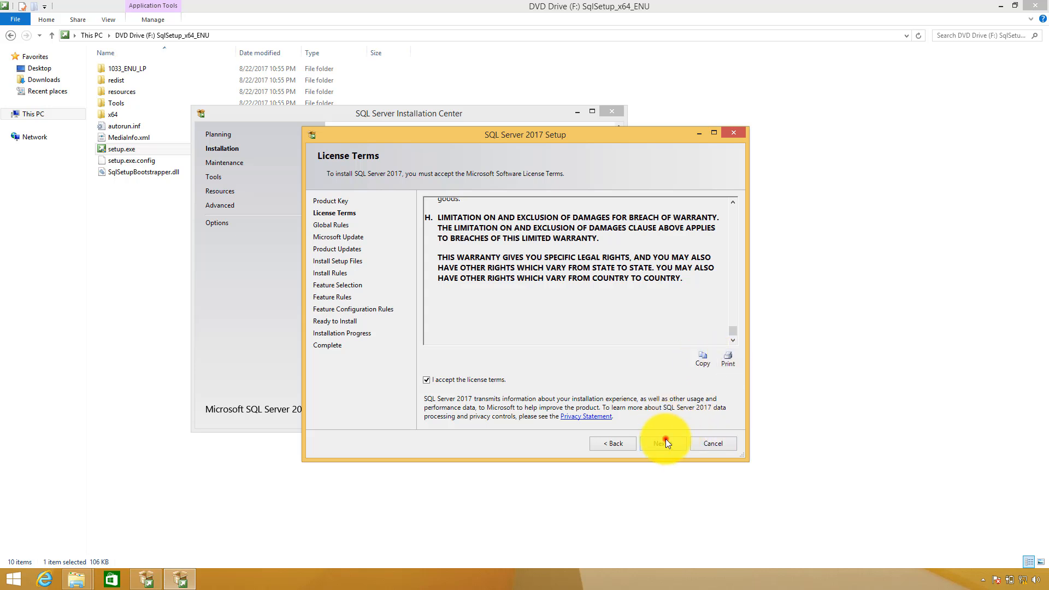
left_click(665, 441)
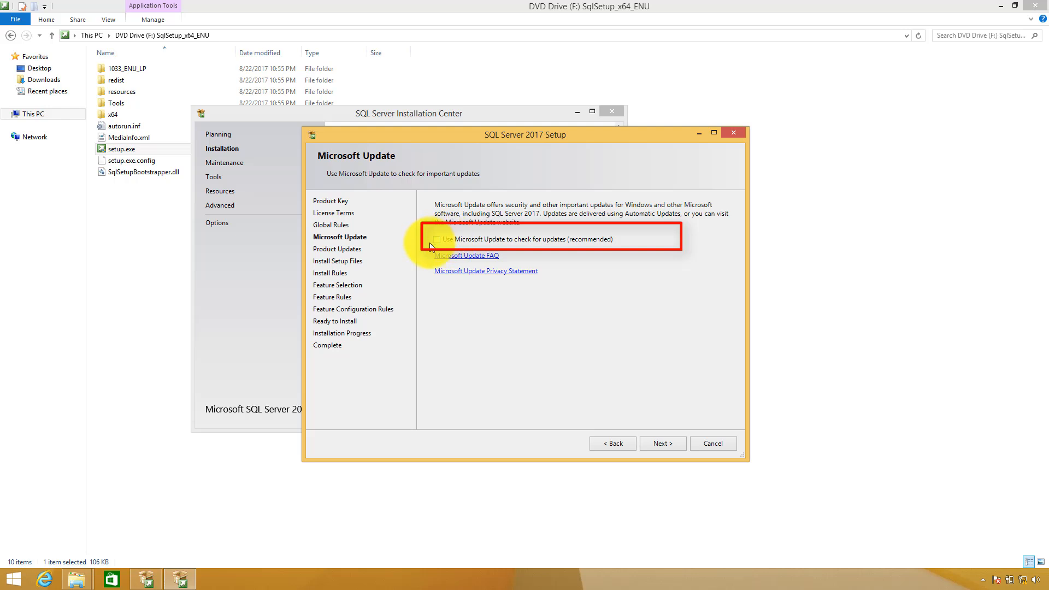
Leave Microsoft Update unchecked and continue through Product Updates and Install Rules
left_click(652, 441)
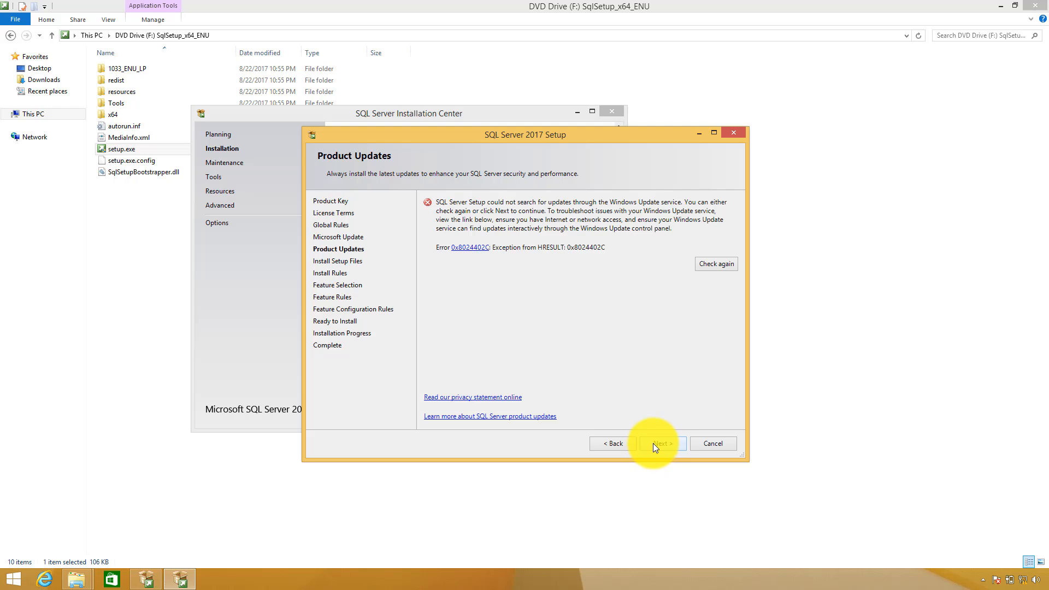
left_click(655, 444)
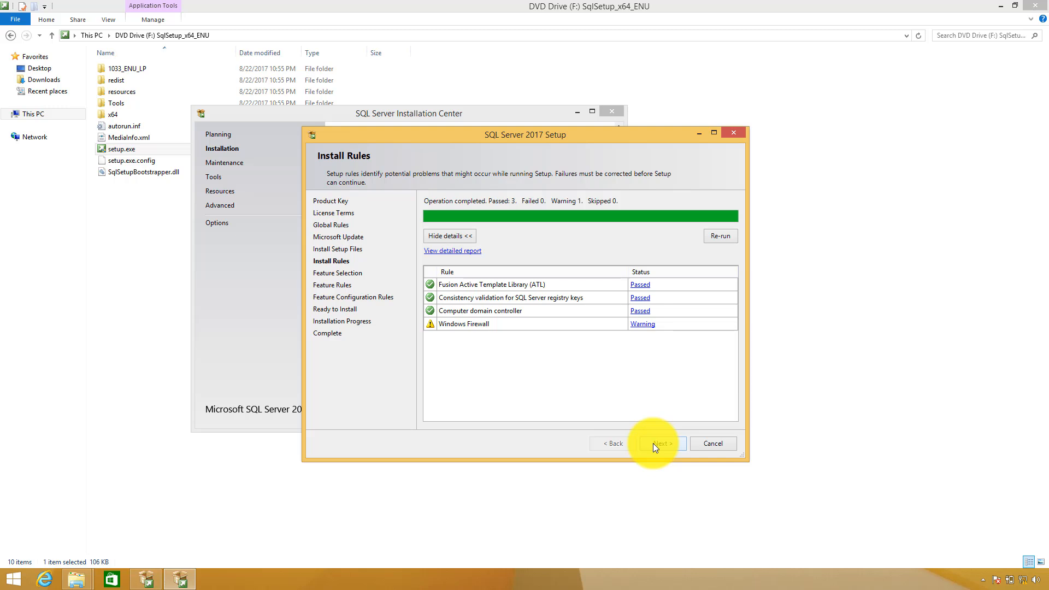
left_click(659, 443)
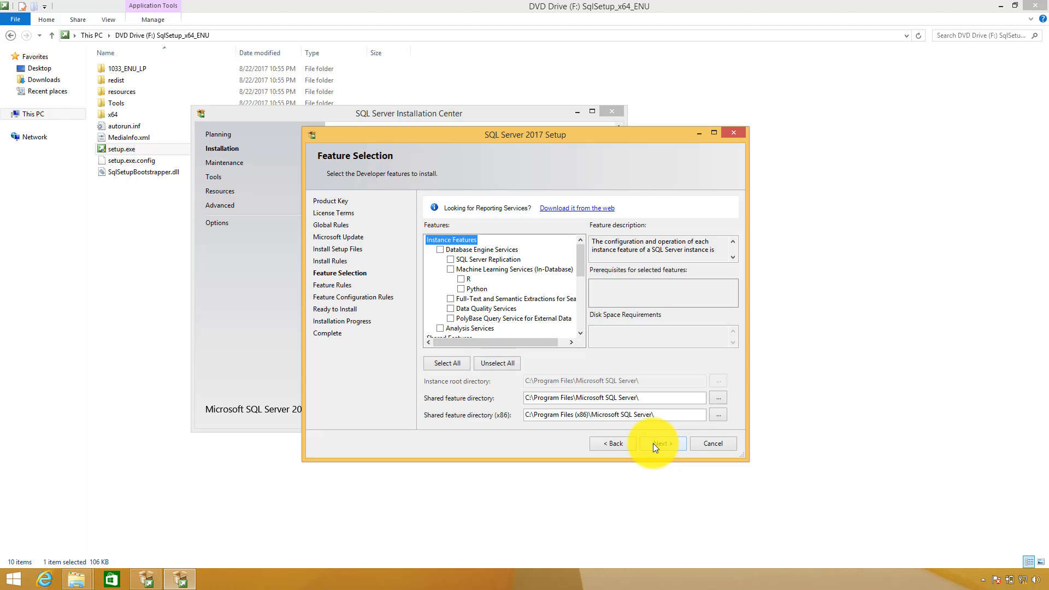
Check all features, review the list and instance root directory, then run Feature Rules
left_click(447, 363)
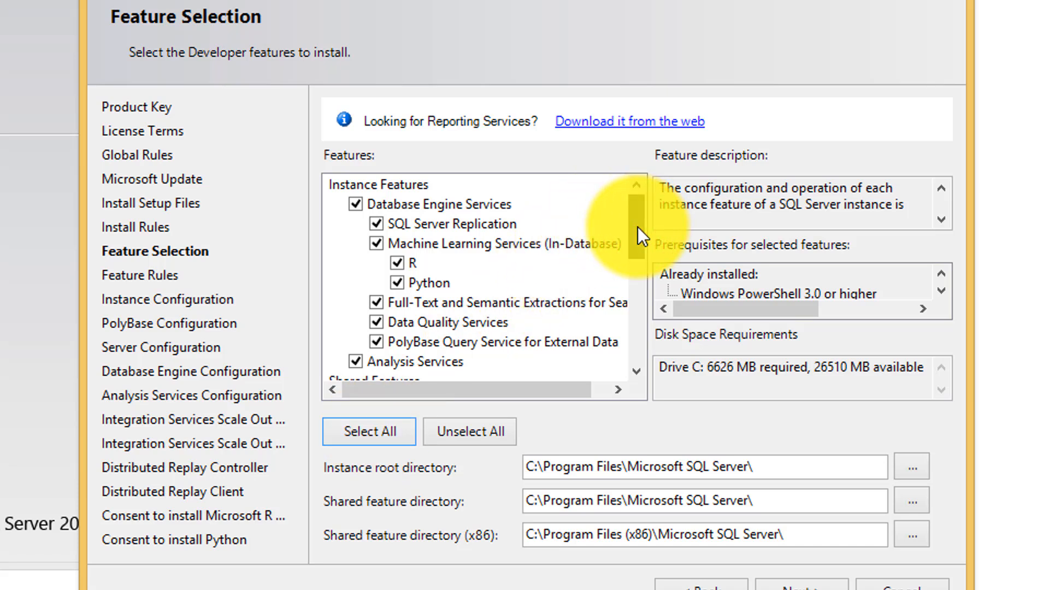
scroll(637, 227, "down", 1)
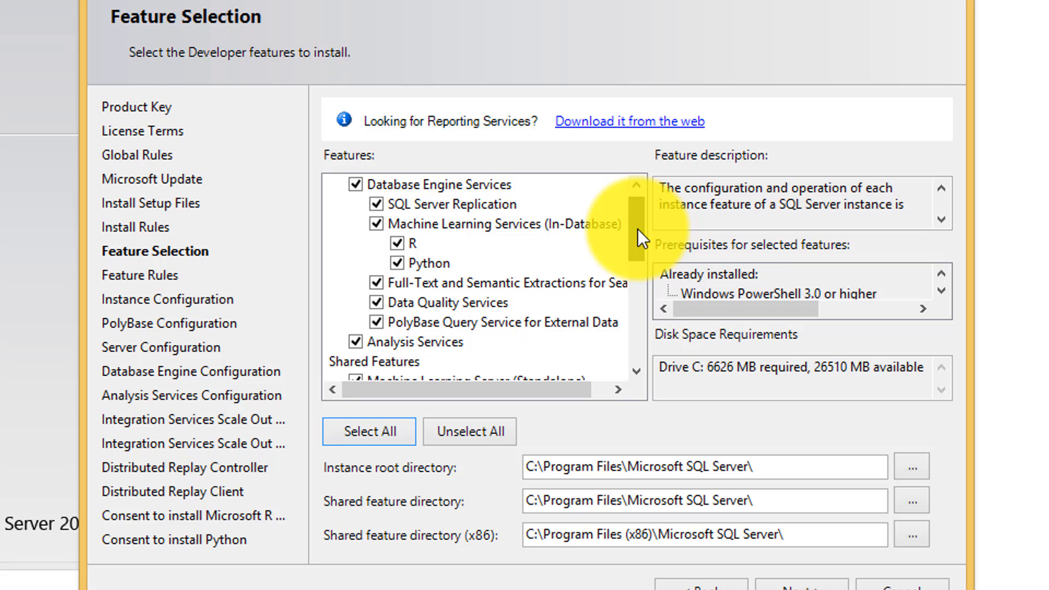
left_click_drag(637, 229, 644, 310)
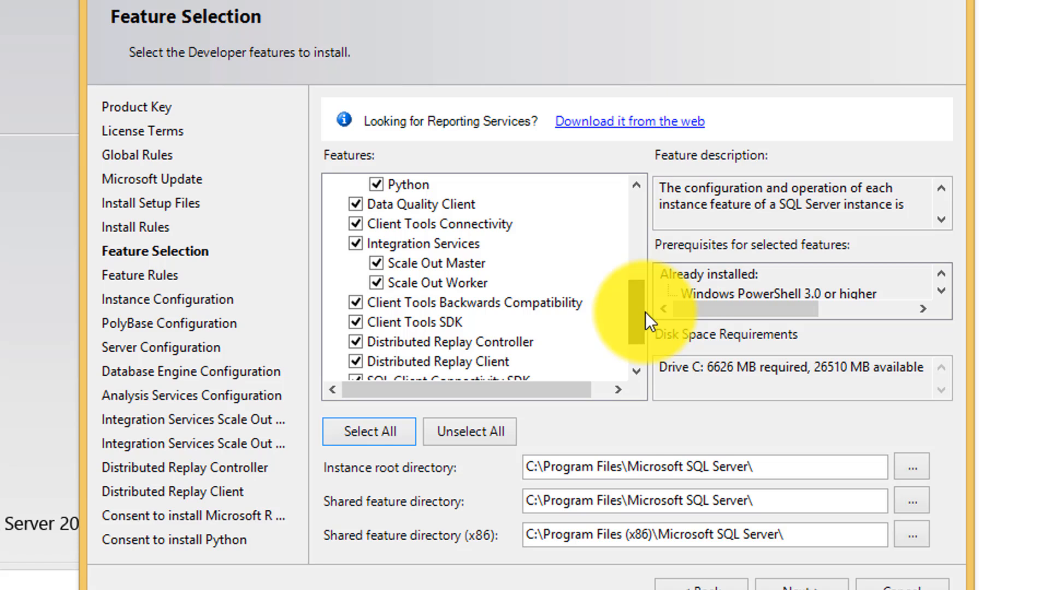
left_click_drag(645, 312, 651, 339)
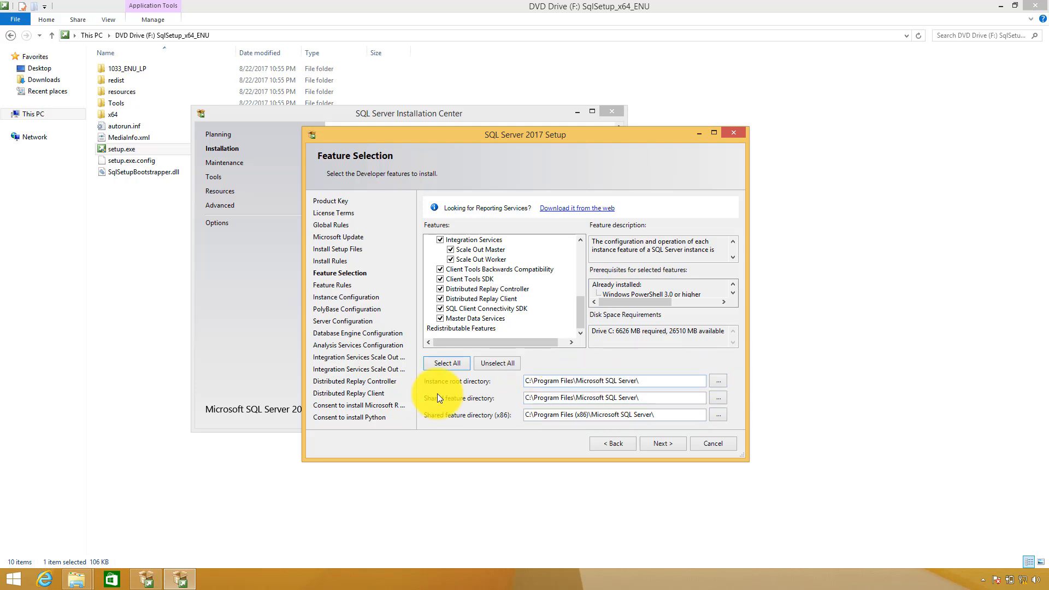
left_click(529, 381)
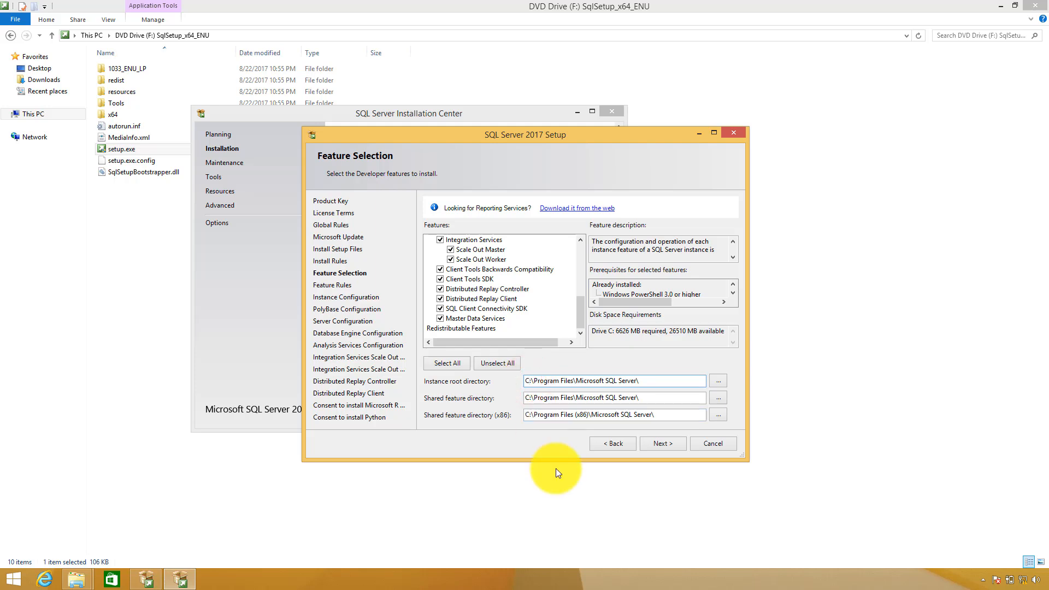
left_click(663, 444)
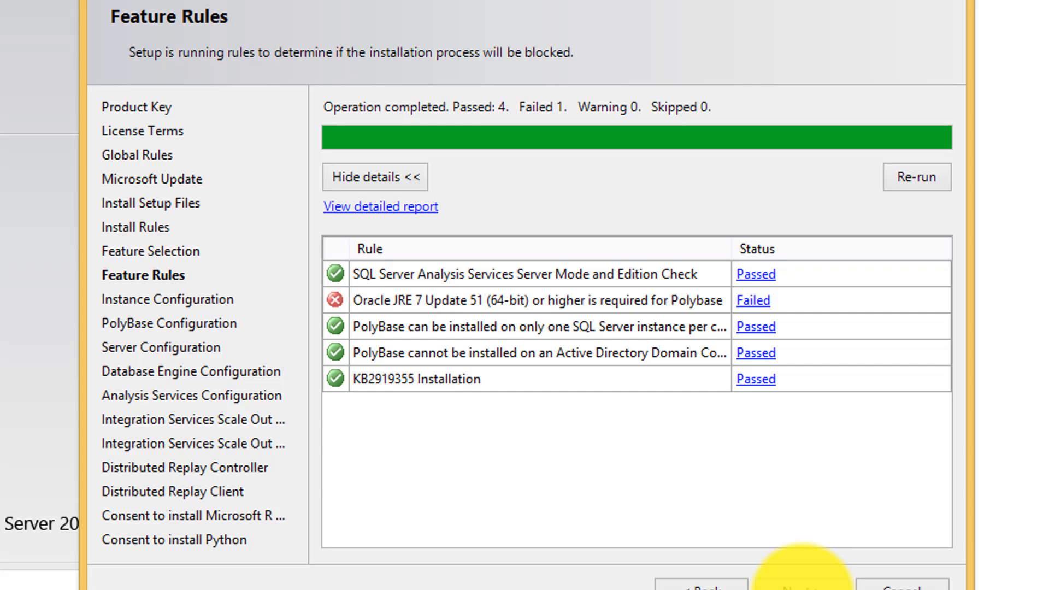
Read the failed Oracle JRE 7 Update 51 rule details, dismiss them, and go Back
left_click(759, 305)
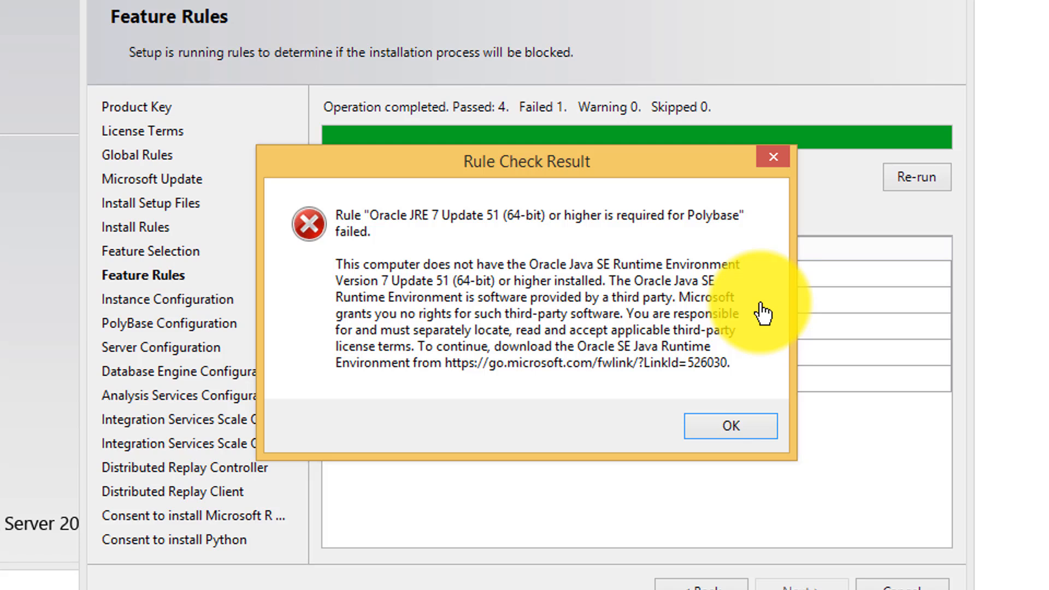
left_click(755, 428)
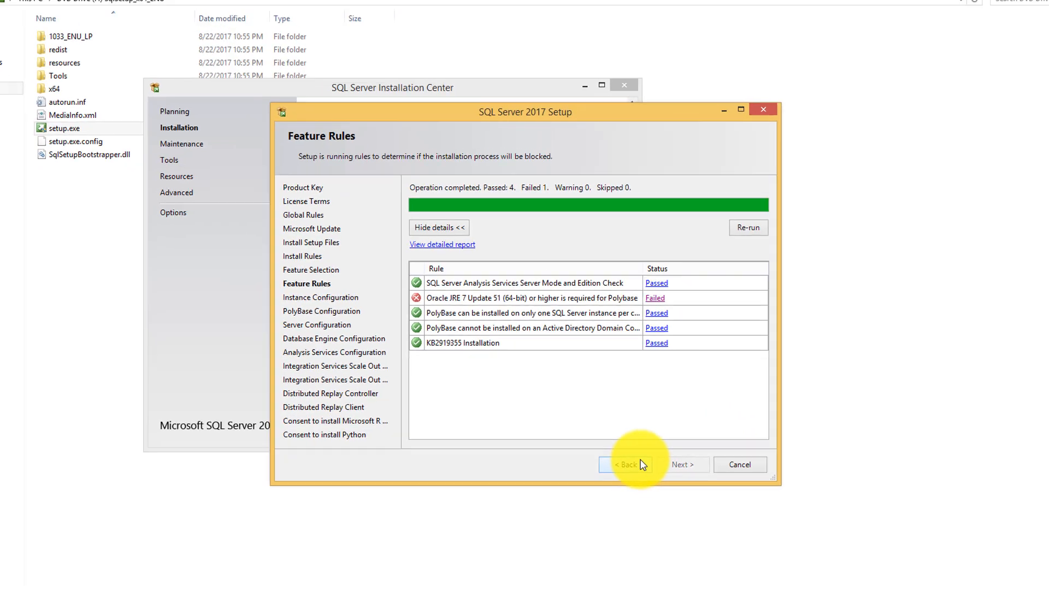
left_click(746, 583)
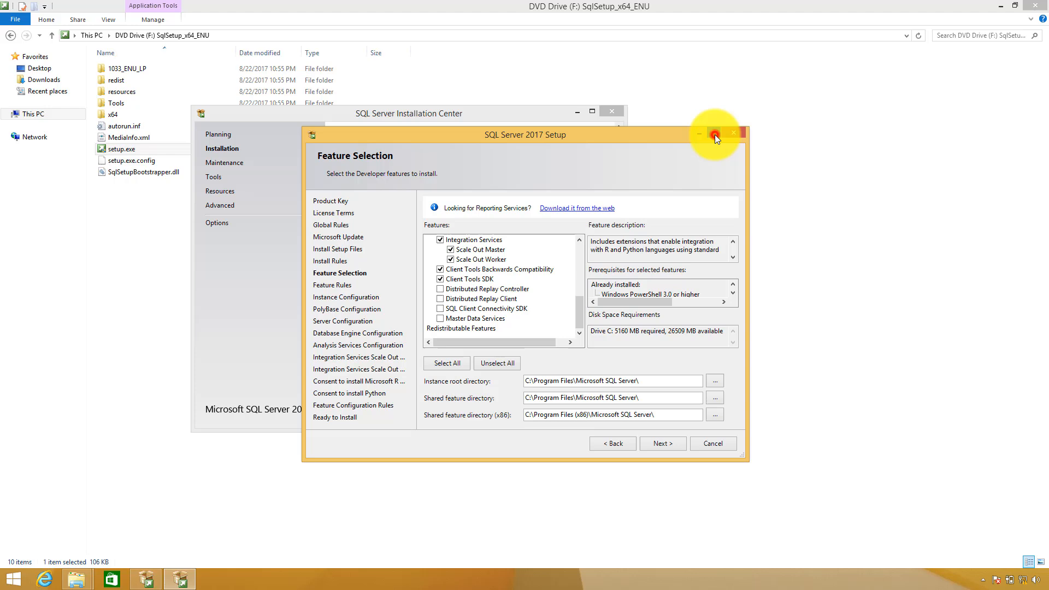
Maximize setup, select all, then uncheck Master Data Services, SDKs, Distributed Replay and Scale Out features
left_click(714, 133)
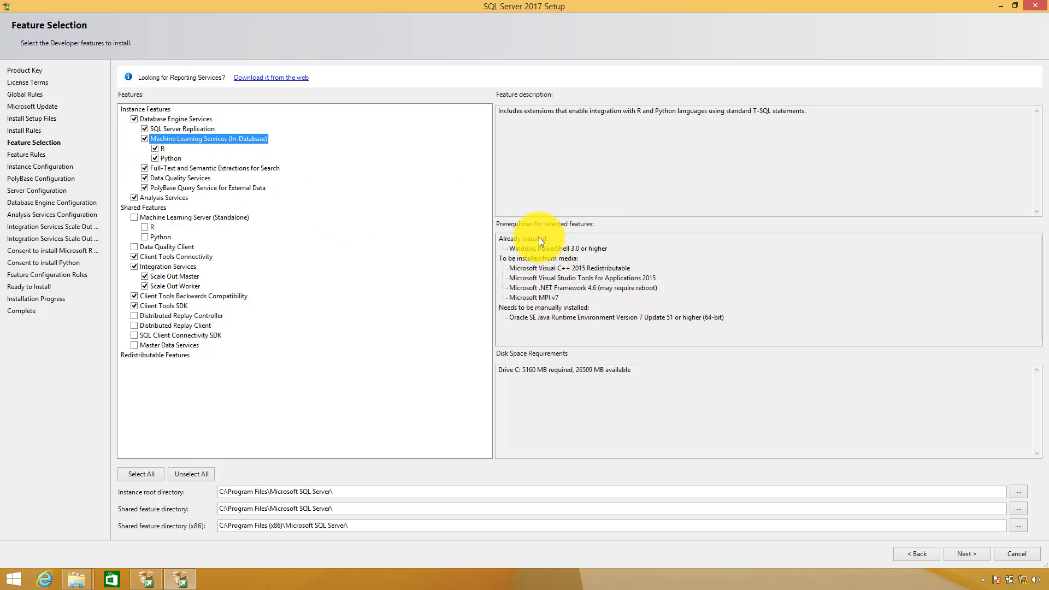
left_click(207, 471)
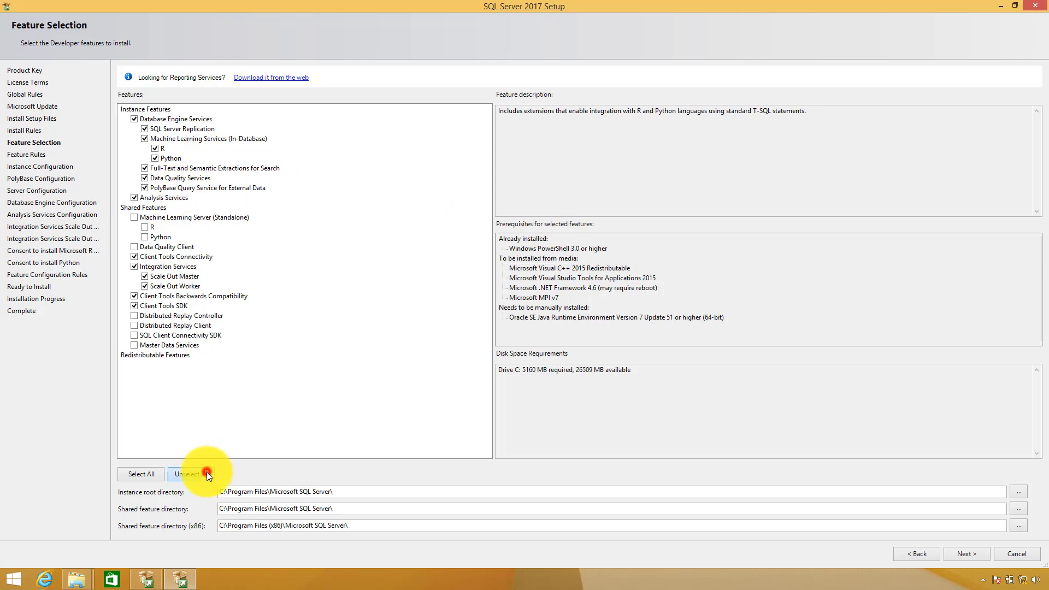
left_click(154, 473)
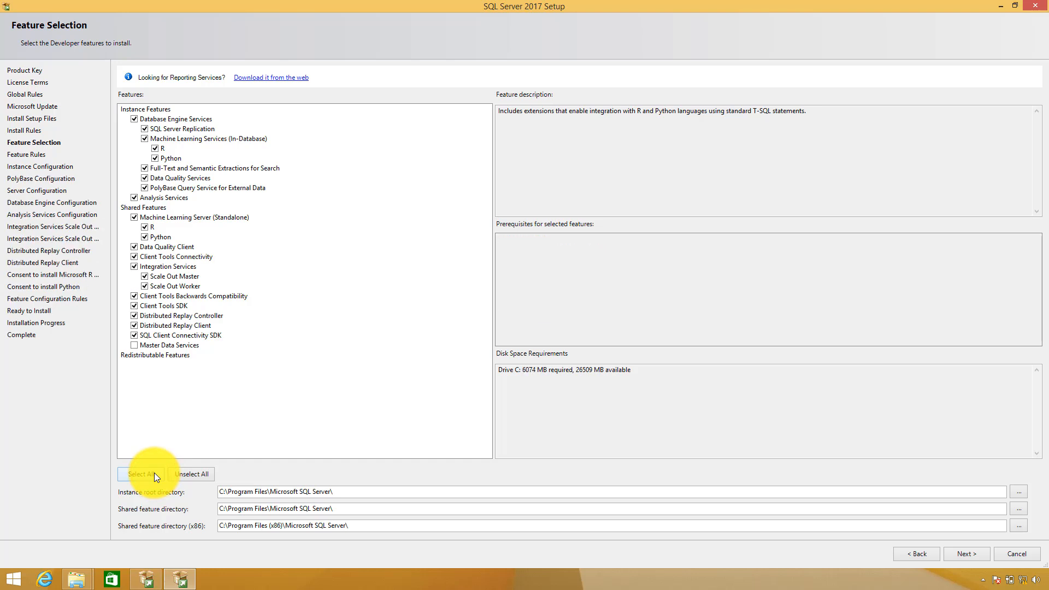
left_click(175, 346)
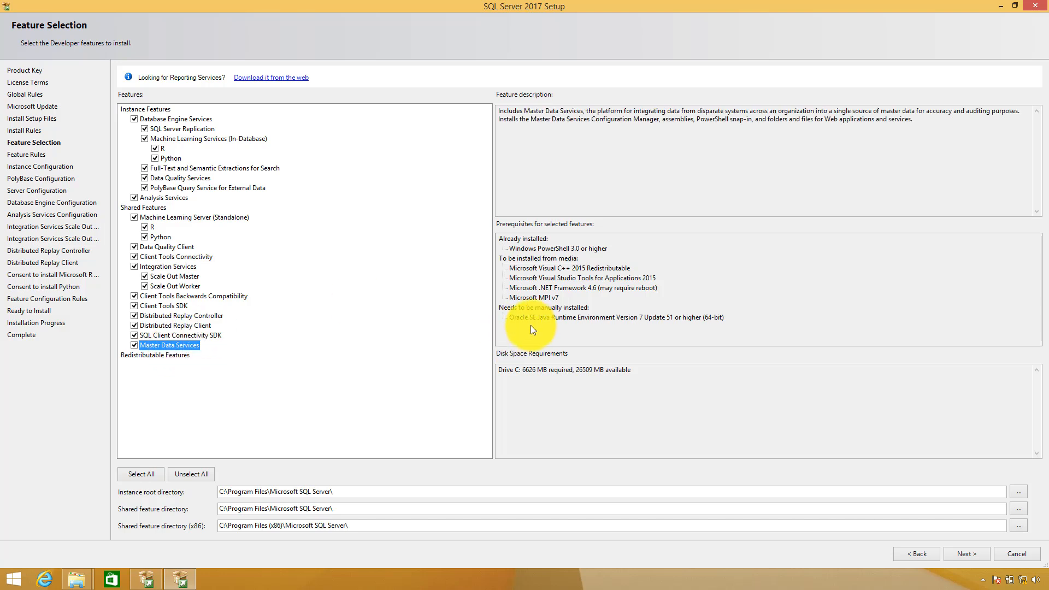
left_click(155, 334)
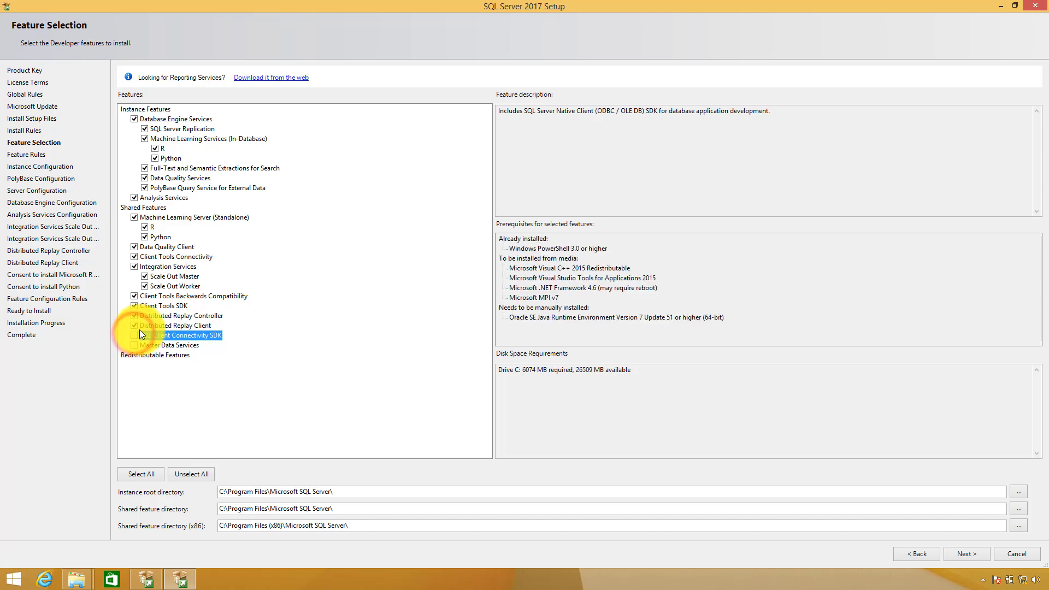
left_click(146, 326)
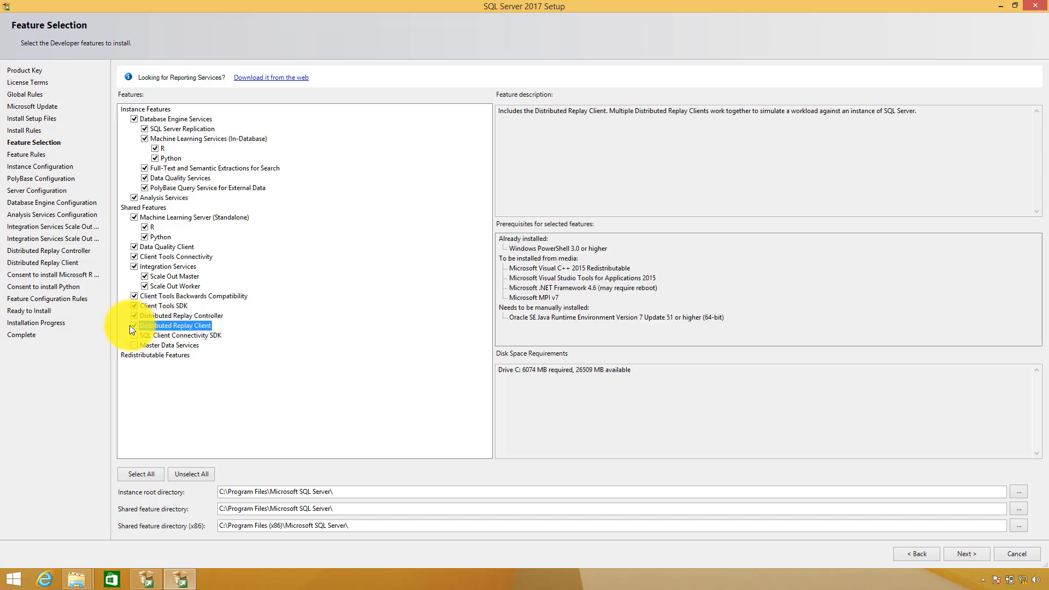
left_click(137, 326)
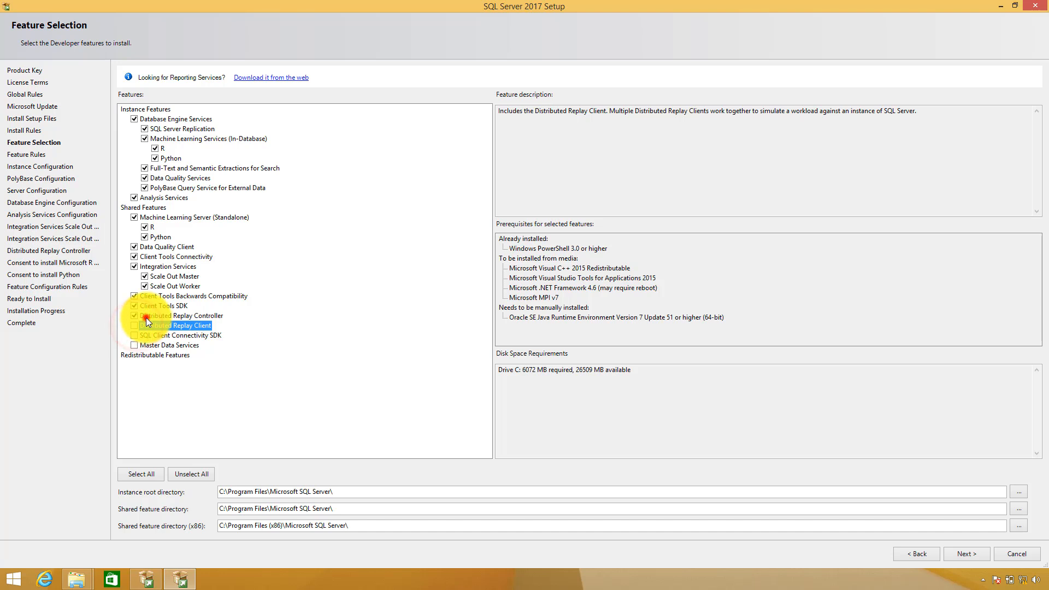
left_click(146, 317)
left_click(135, 316)
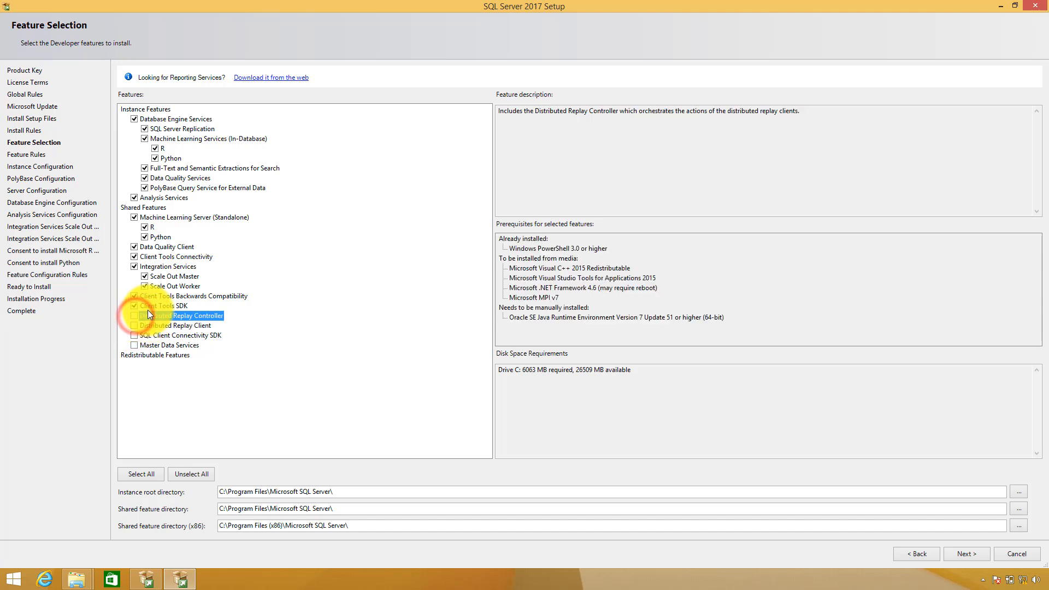
left_click(151, 305)
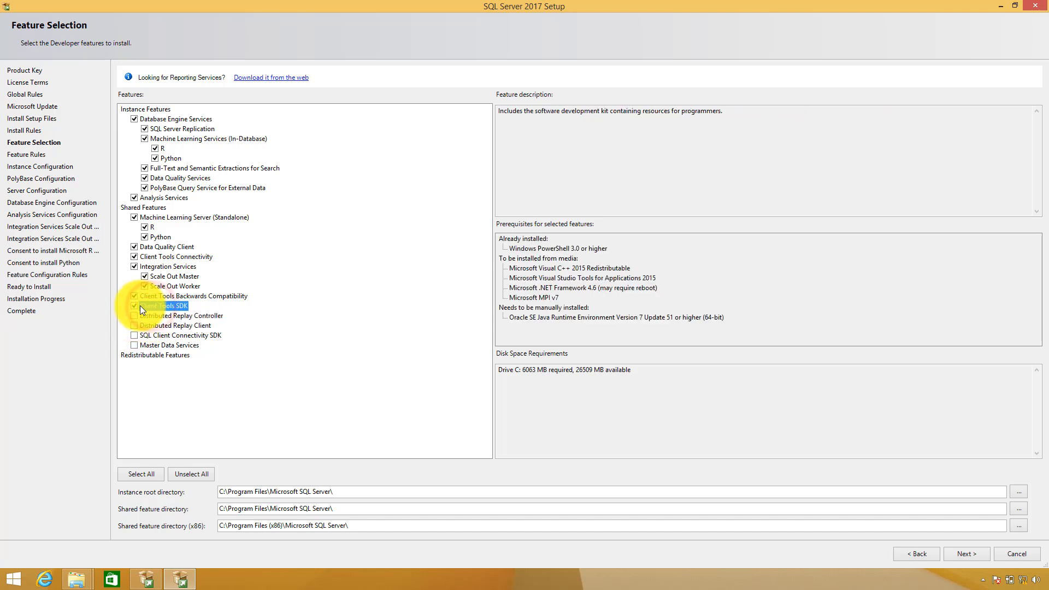
left_click(134, 306)
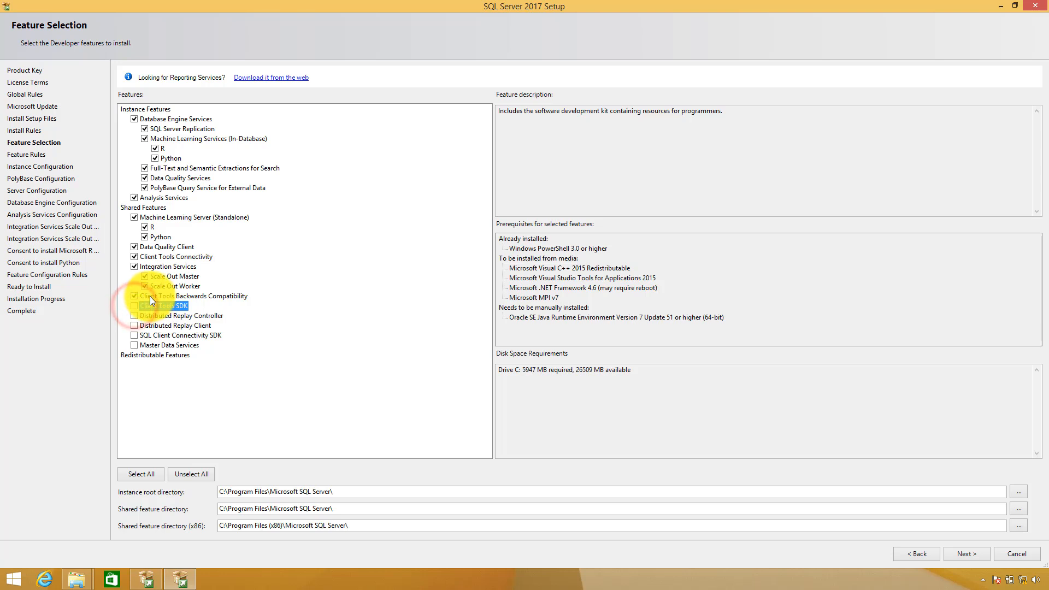
left_click(149, 296)
left_click(134, 295)
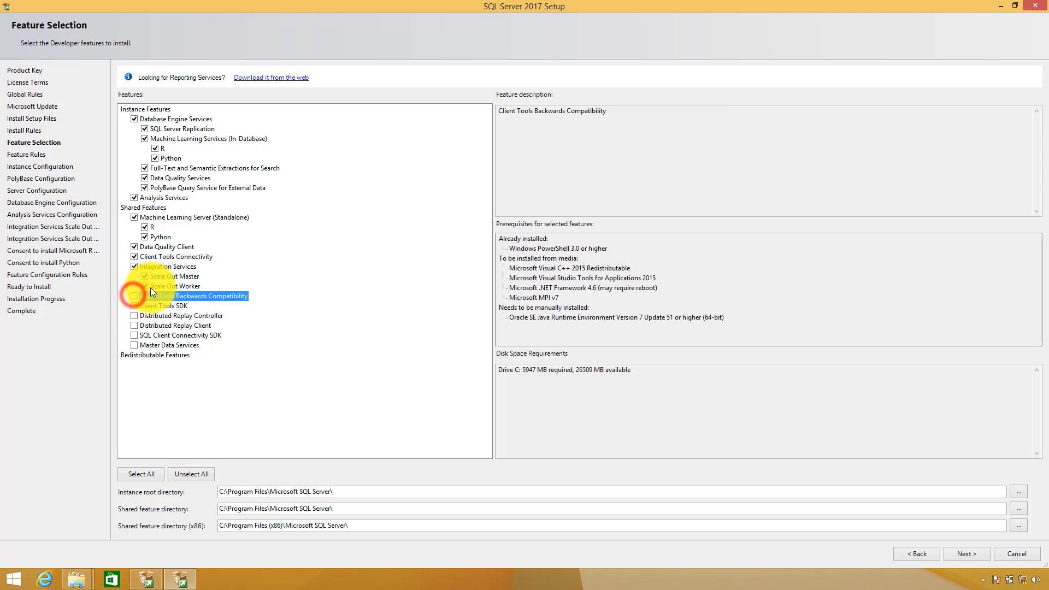
left_click(167, 283)
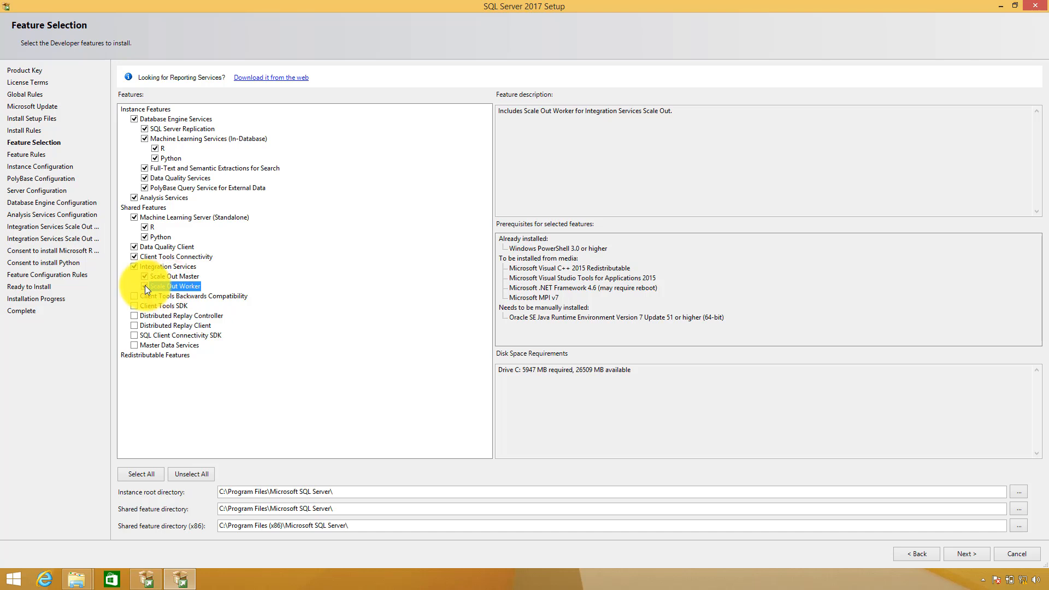
left_click(145, 285)
left_click(146, 276)
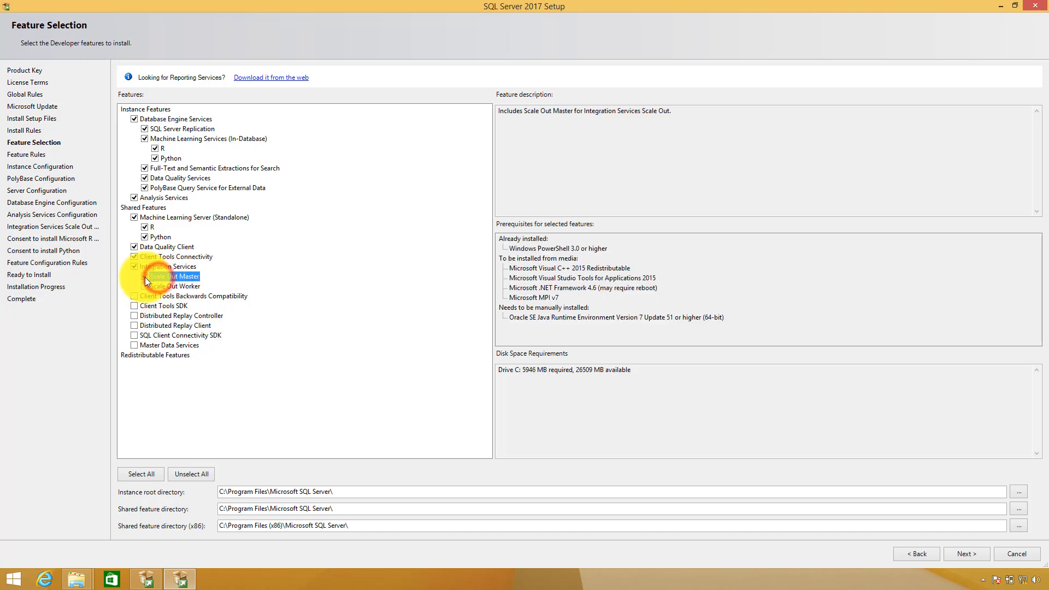
left_click(143, 265)
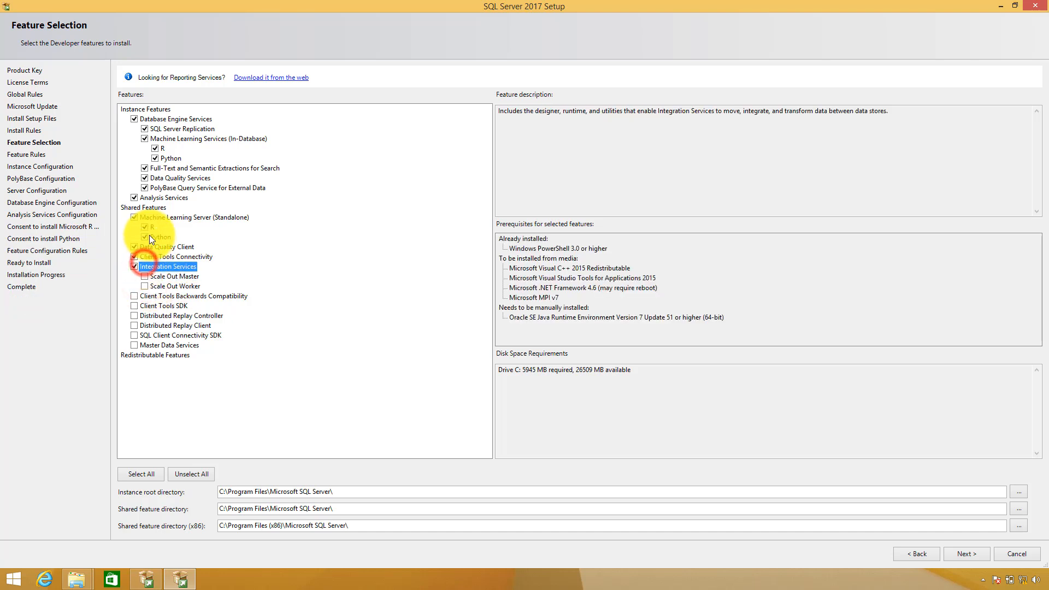
Uncheck Machine Learning Server (Standalone), Data Quality Client, Client Tools Connectivity and Integration Services
left_click(156, 219)
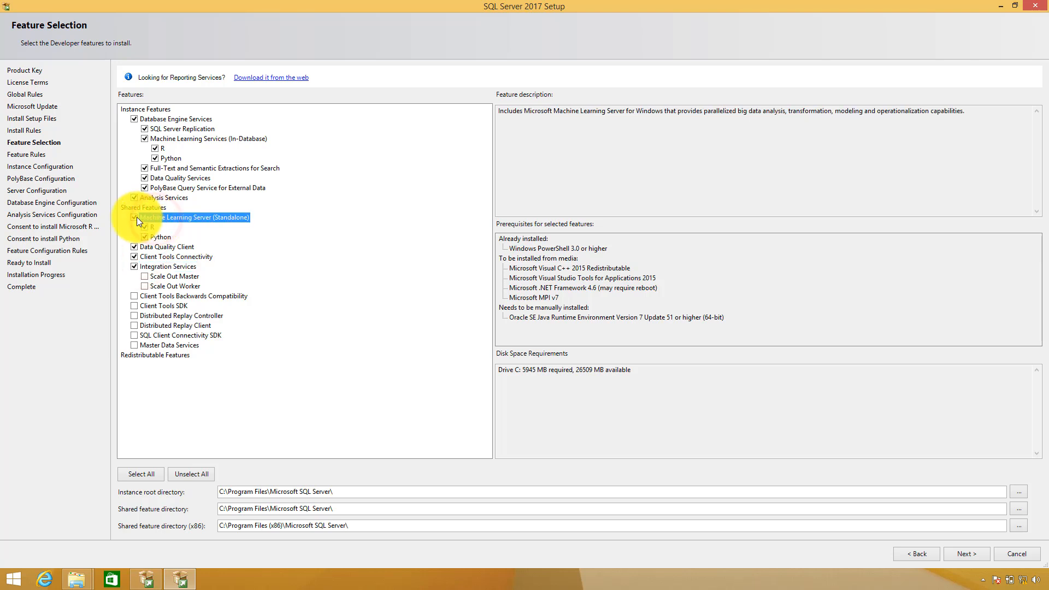
left_click(136, 218)
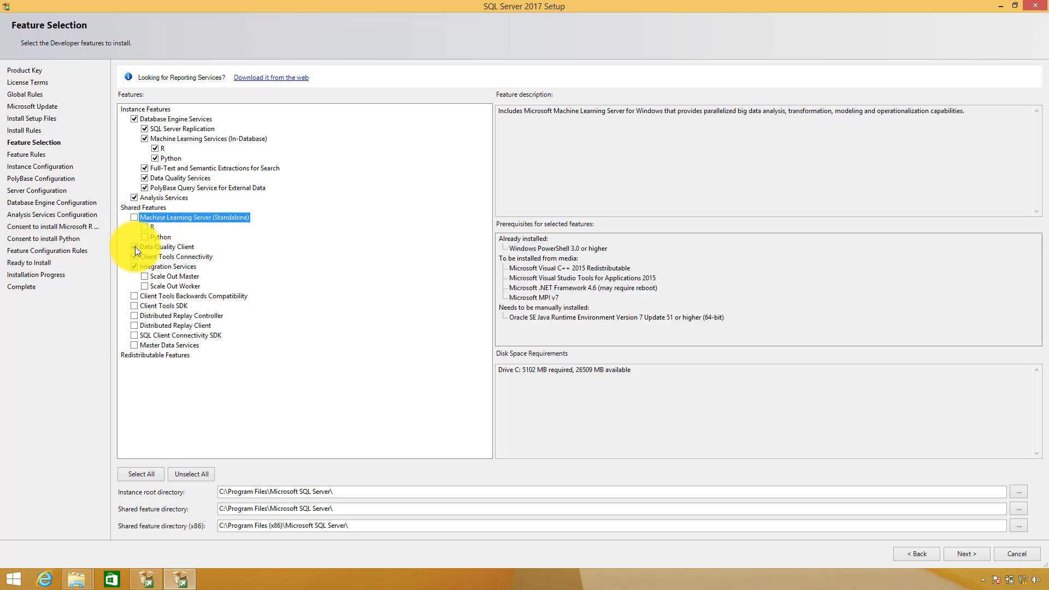
left_click(153, 249)
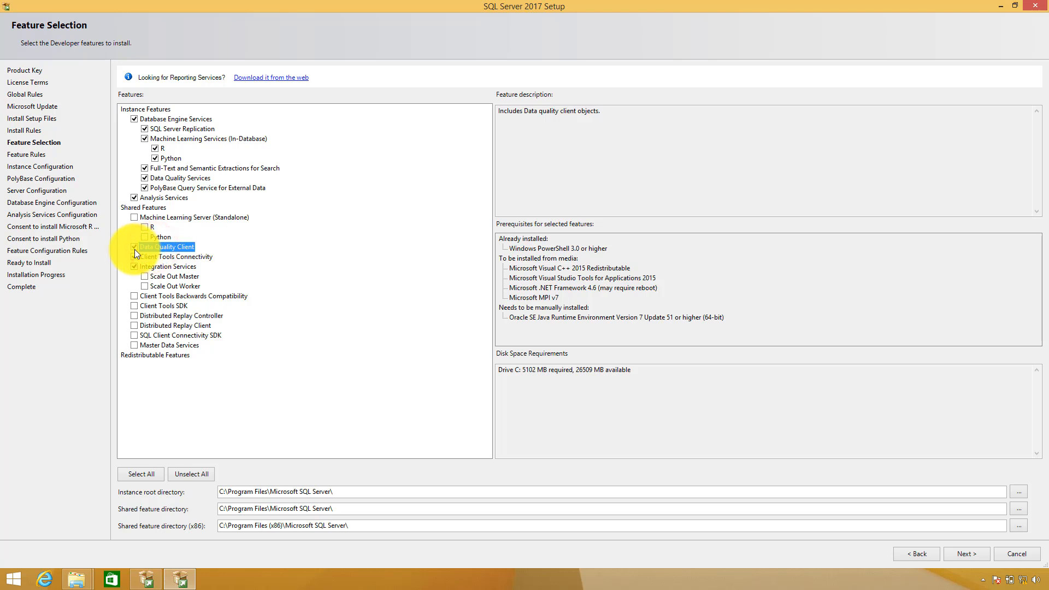
left_click(135, 248)
left_click(160, 255)
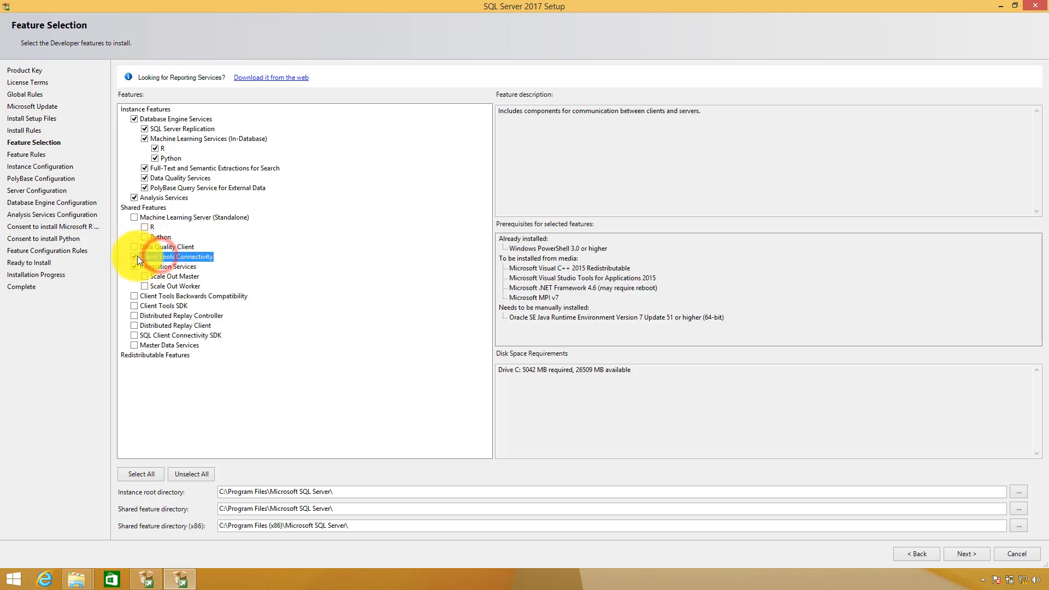
left_click(135, 256)
left_click(152, 265)
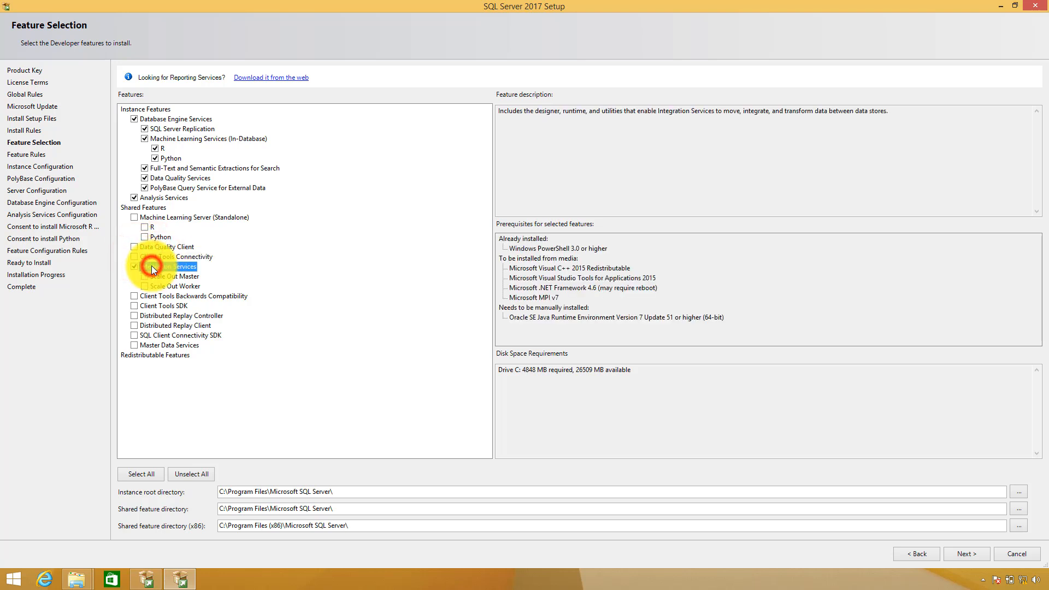
left_click(136, 265)
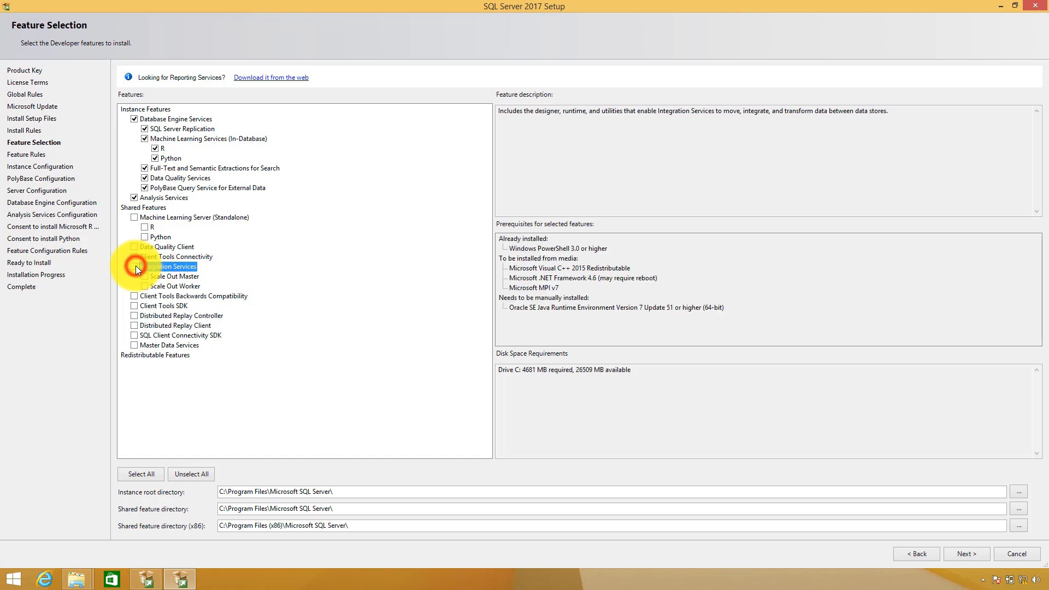
Reselect every feature except PolyBase Query Service for External Data and continue
left_click(174, 189)
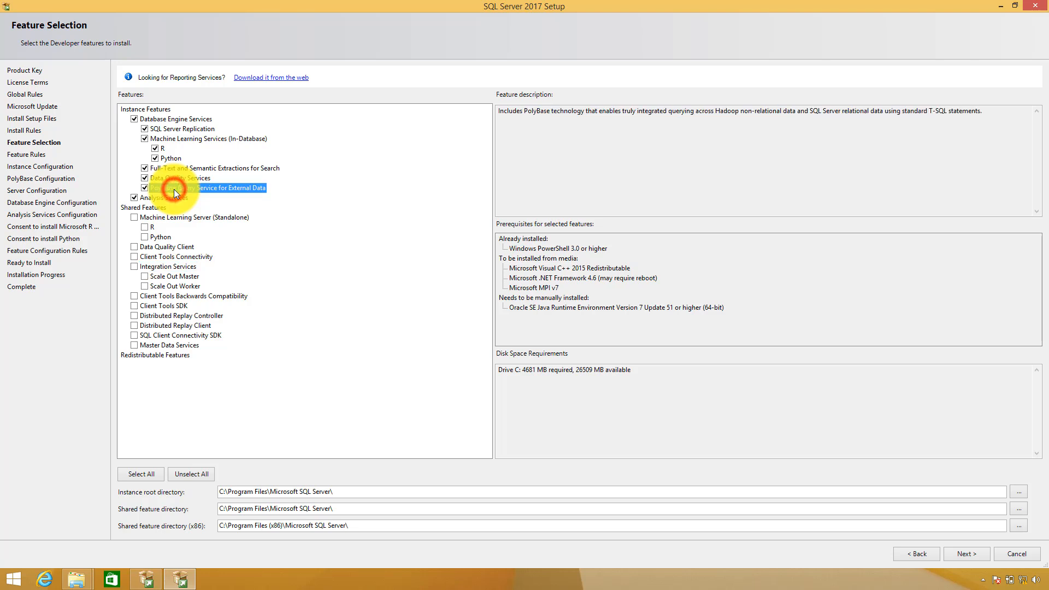
left_click(145, 186)
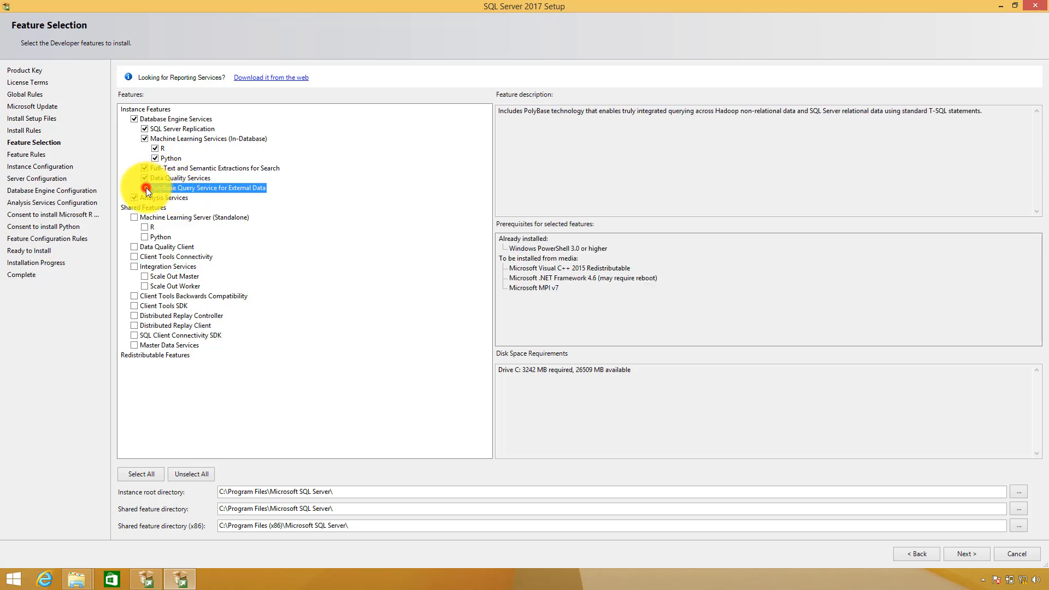
left_click(146, 188)
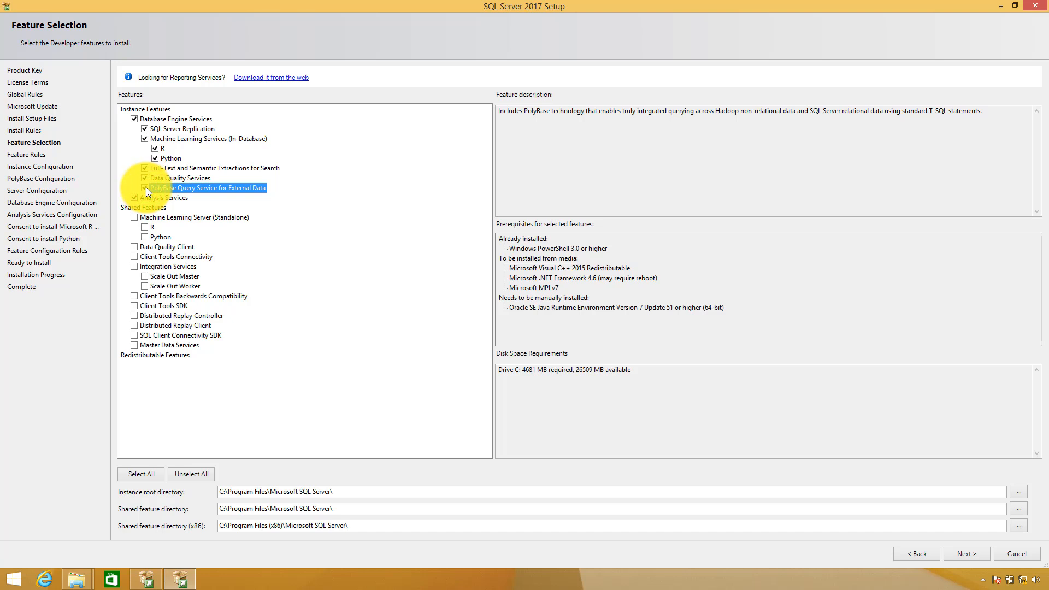
left_click(145, 188)
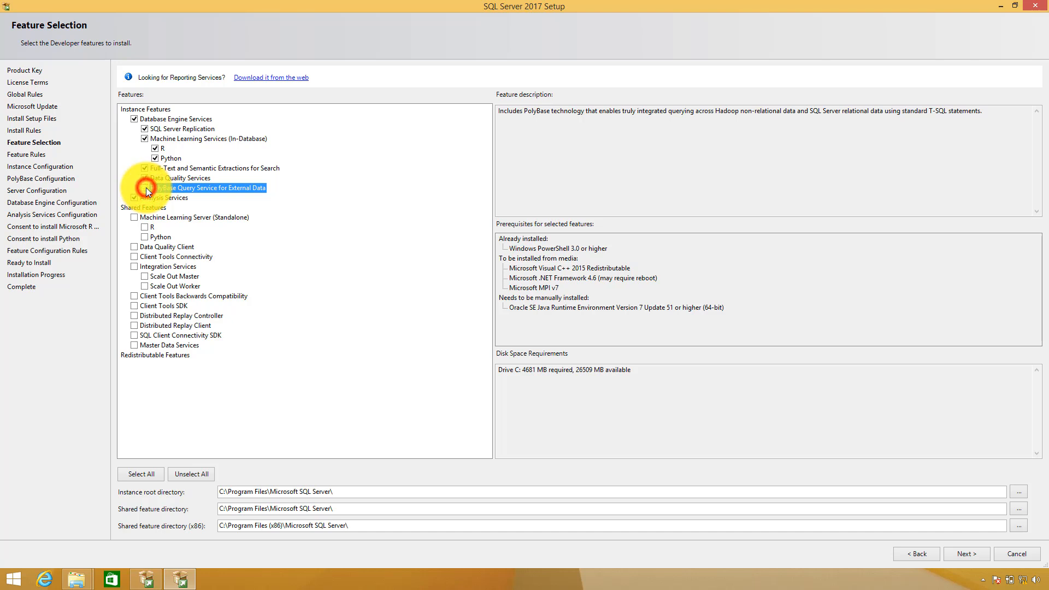
left_click(136, 217)
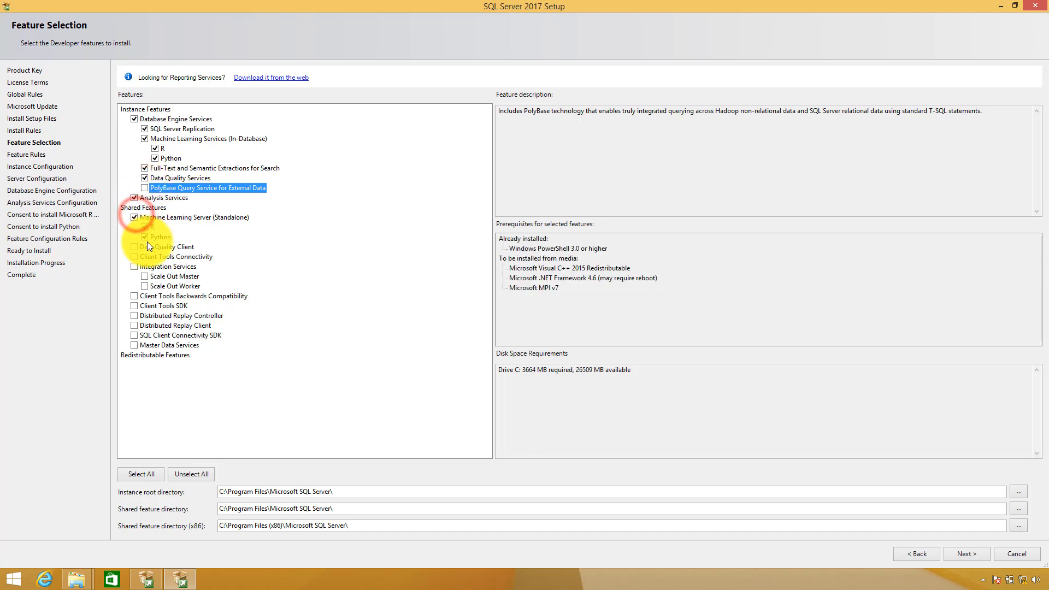
left_click(145, 474)
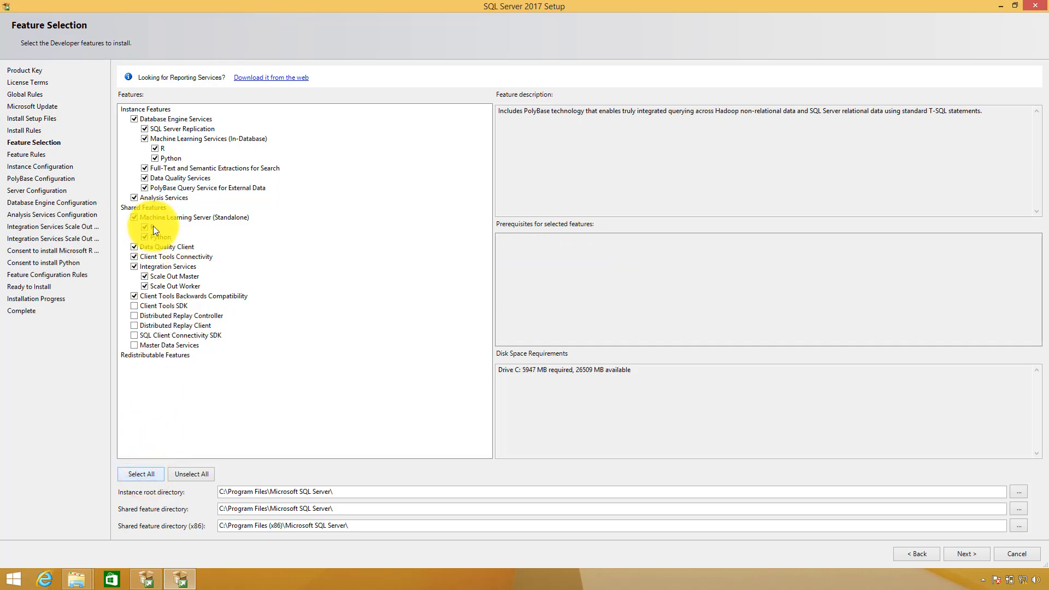
left_click(145, 188)
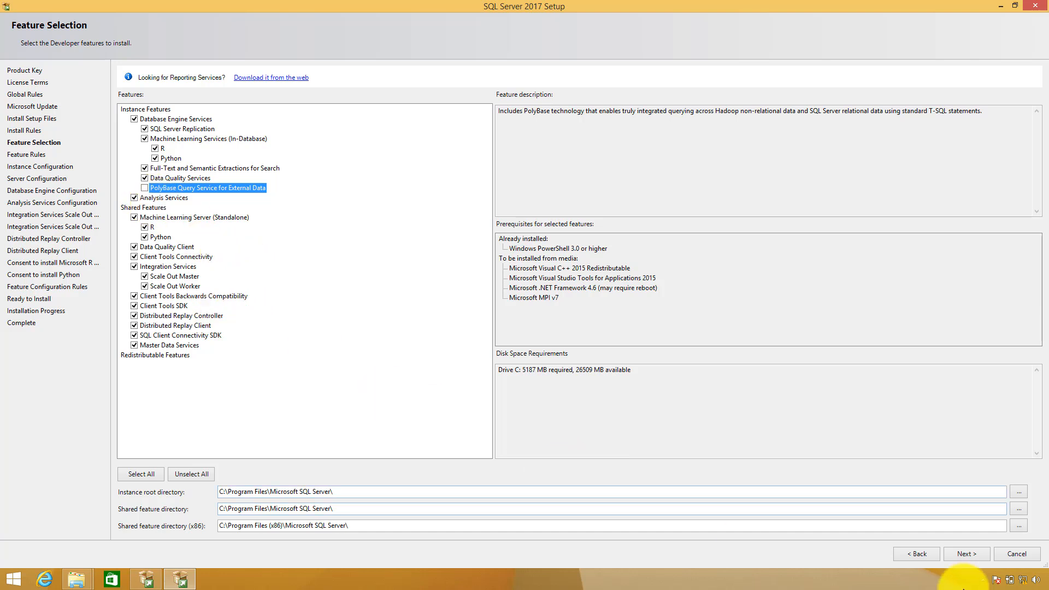
left_click(975, 555)
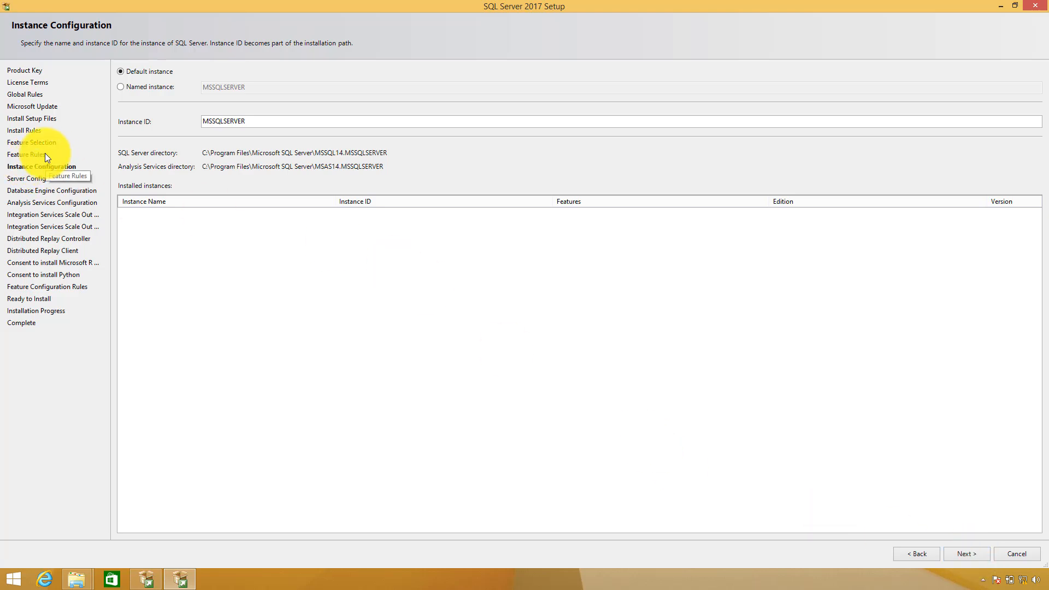
Make the instance a named instance DEV17 and continue to Server Configuration
left_click(121, 87)
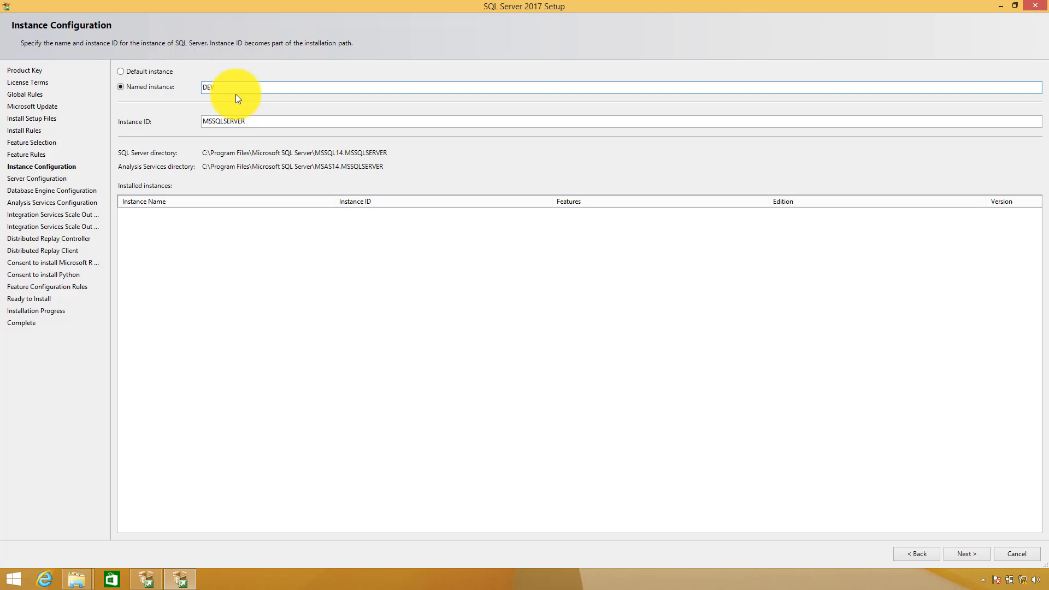
type("DEV17")
key("Tab")
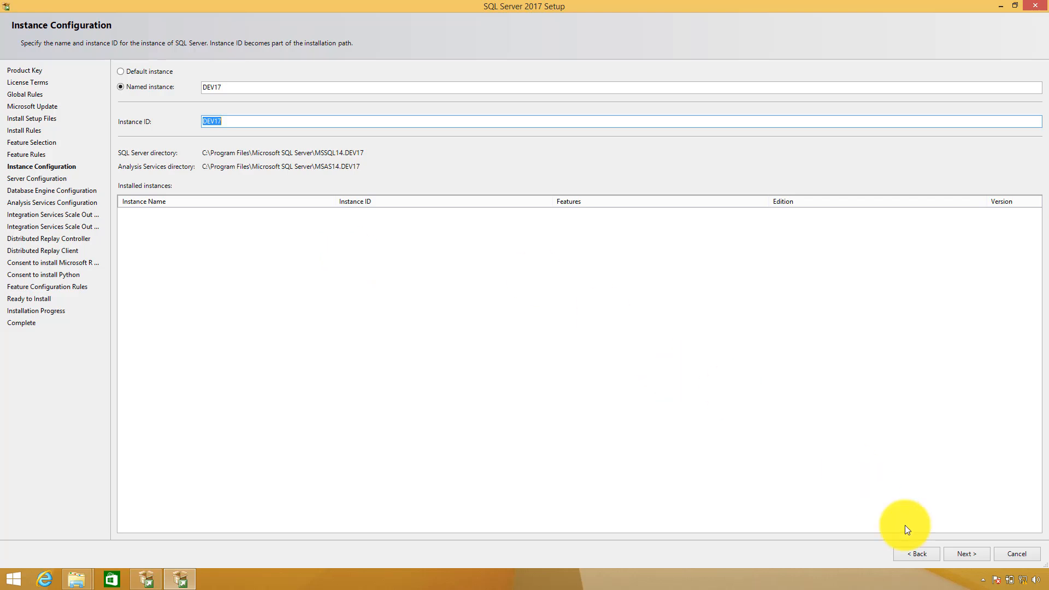
left_click(967, 559)
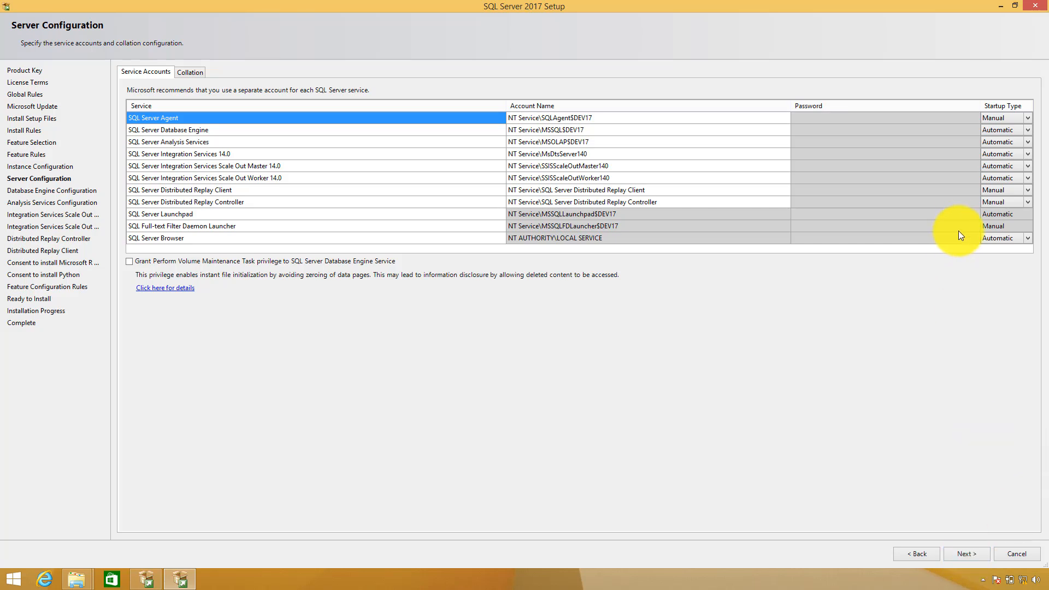
Try Automatic and Disabled for SQL Server Agent startup, leave it on Manual, and view collation settings
left_click(1028, 118)
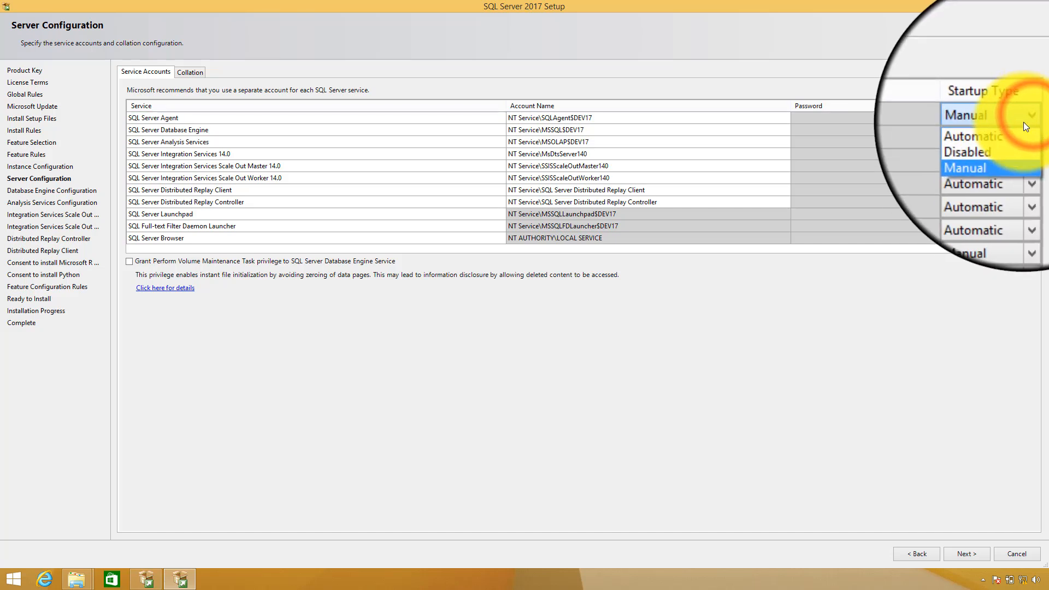
left_click(1014, 130)
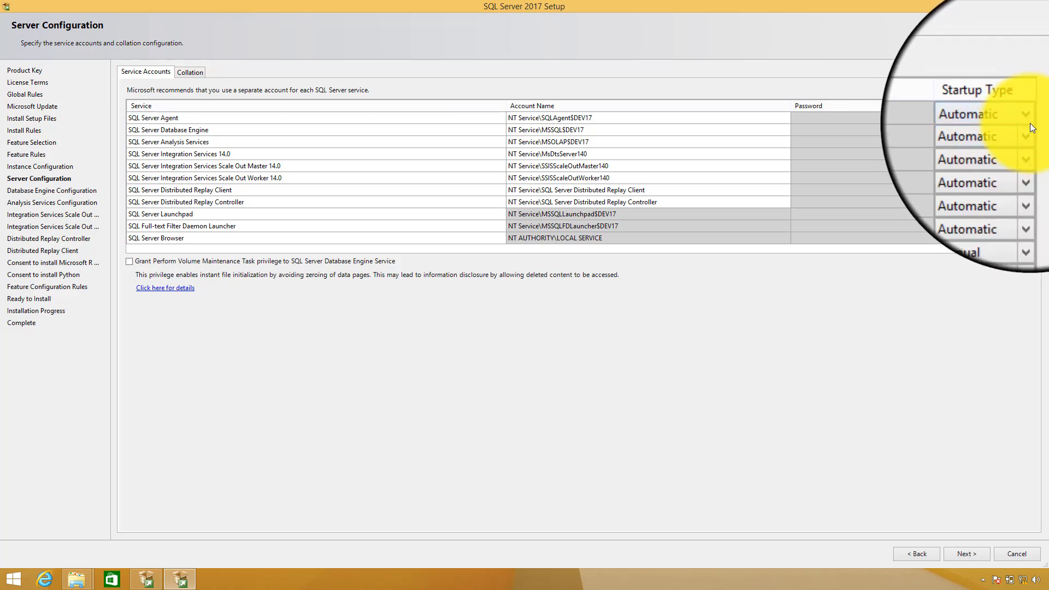
left_click(1029, 120)
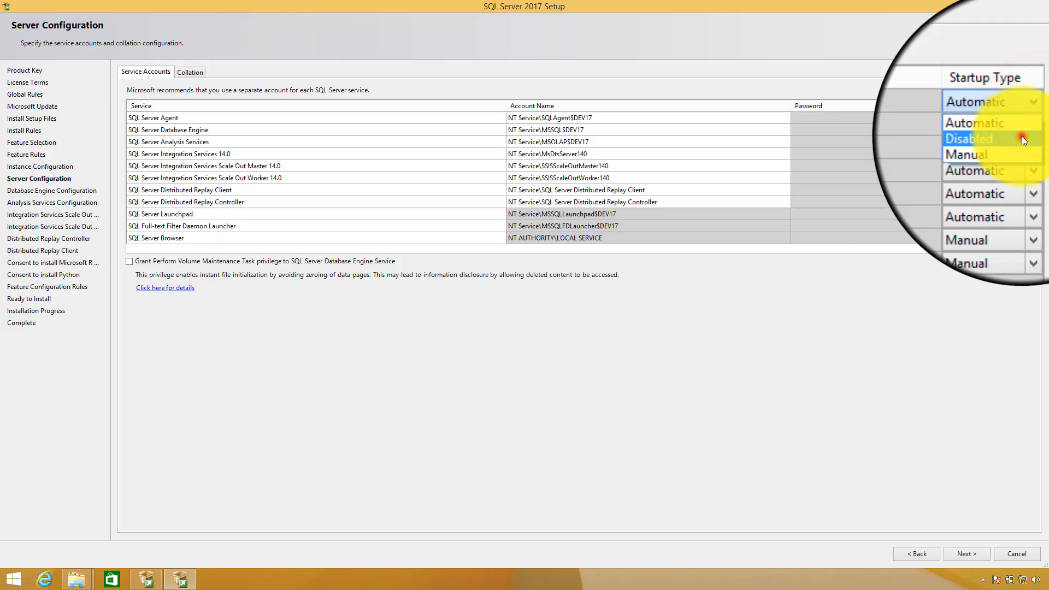
left_click(1021, 136)
left_click(1030, 116)
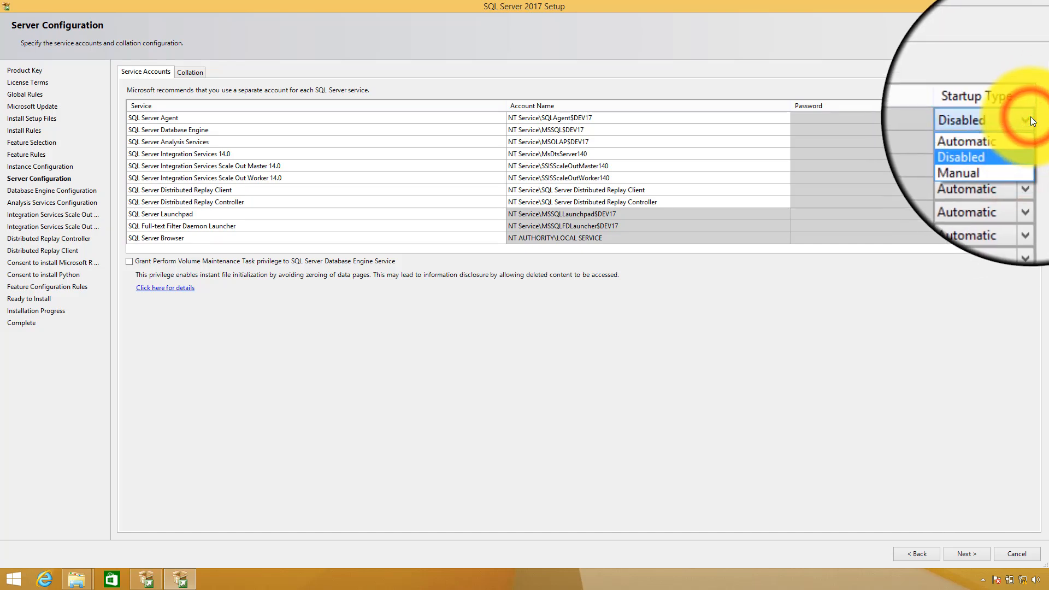
left_click(1017, 145)
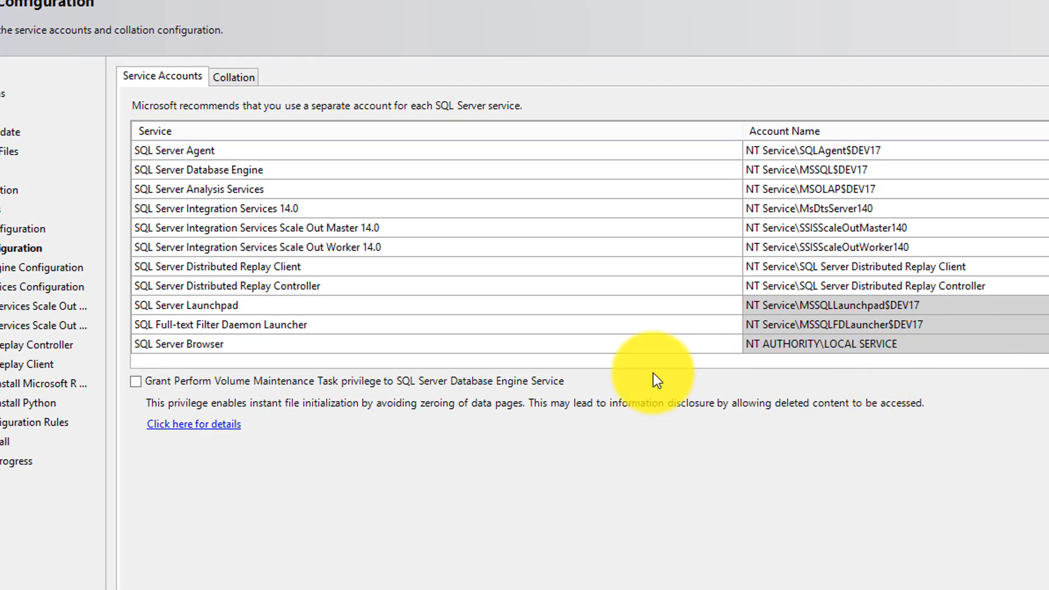
left_click(247, 75)
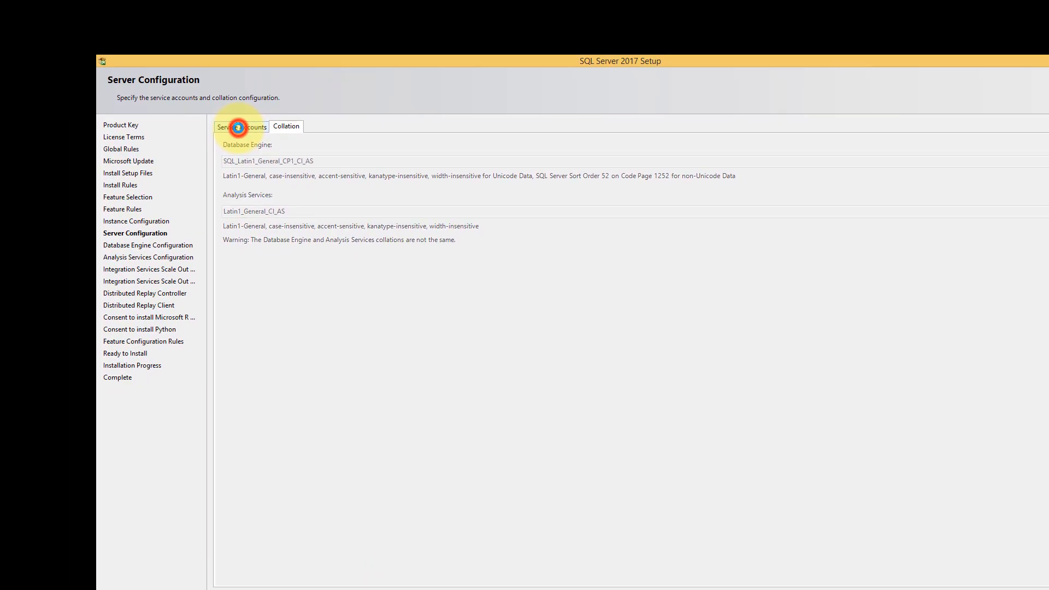
Leave the Analysis Services, Integration Services and Scale Out Worker accounts unchanged and continue
left_click(150, 74)
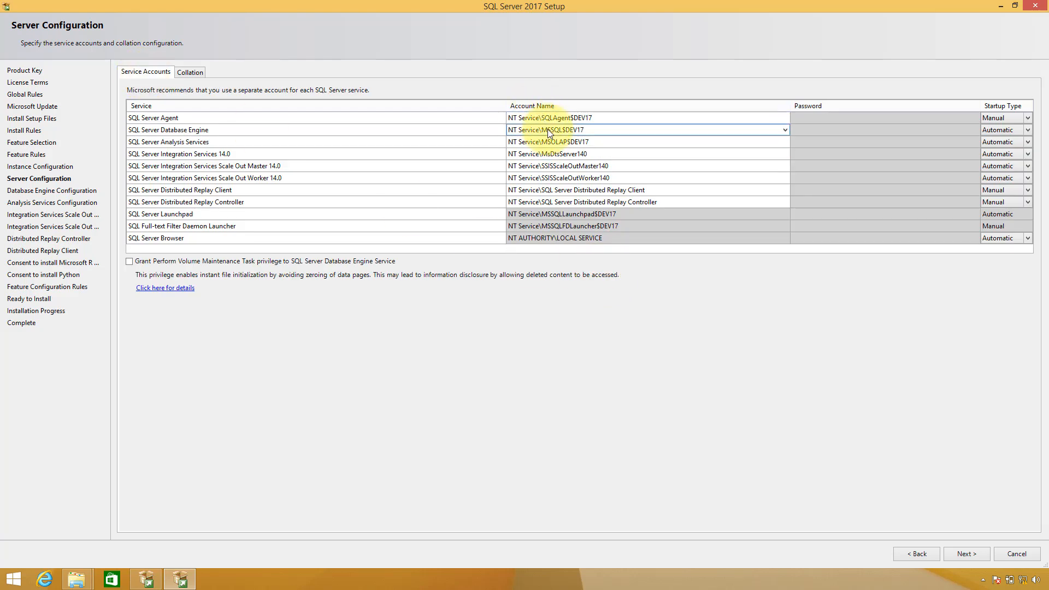
left_click(552, 142)
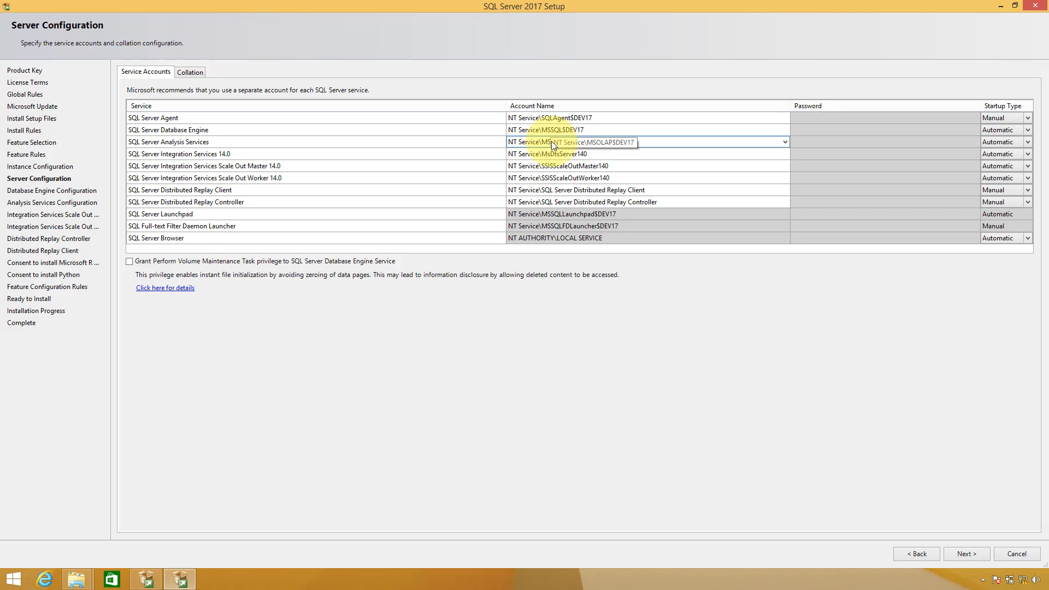
left_click(553, 154)
left_click(552, 177)
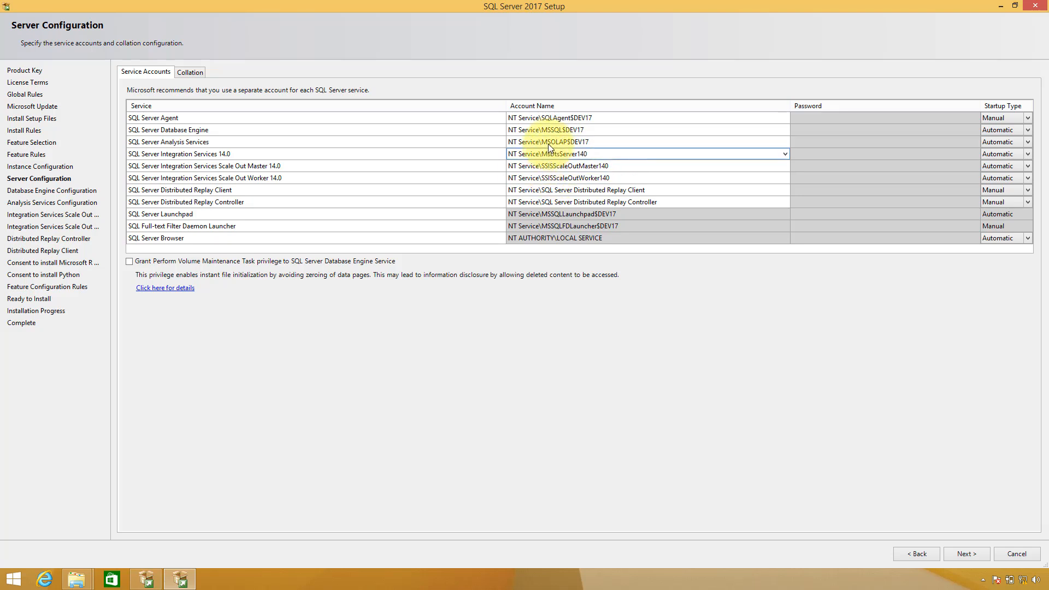
left_click(679, 406)
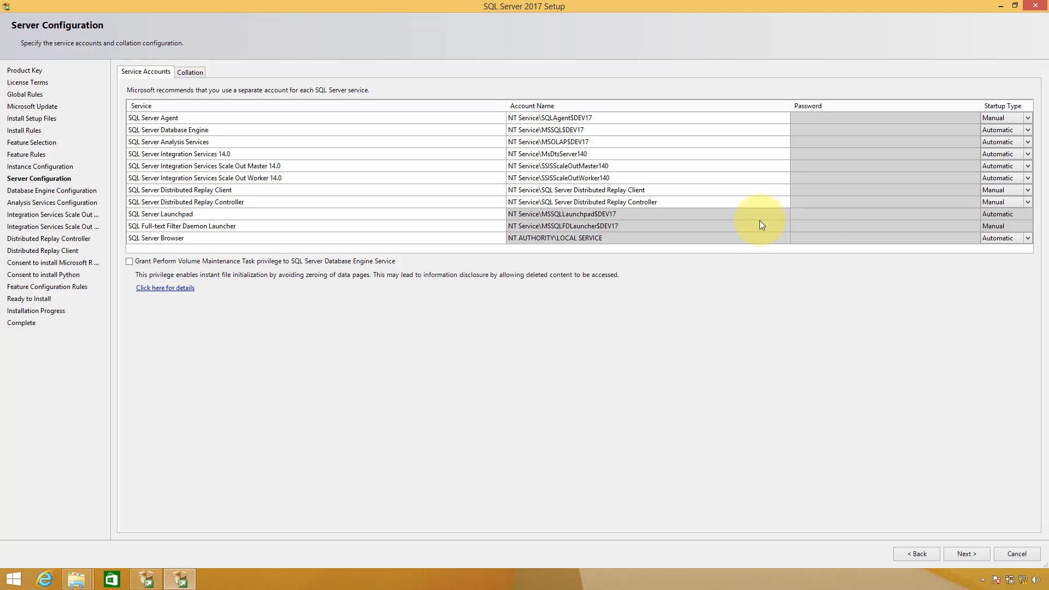
left_click(951, 550)
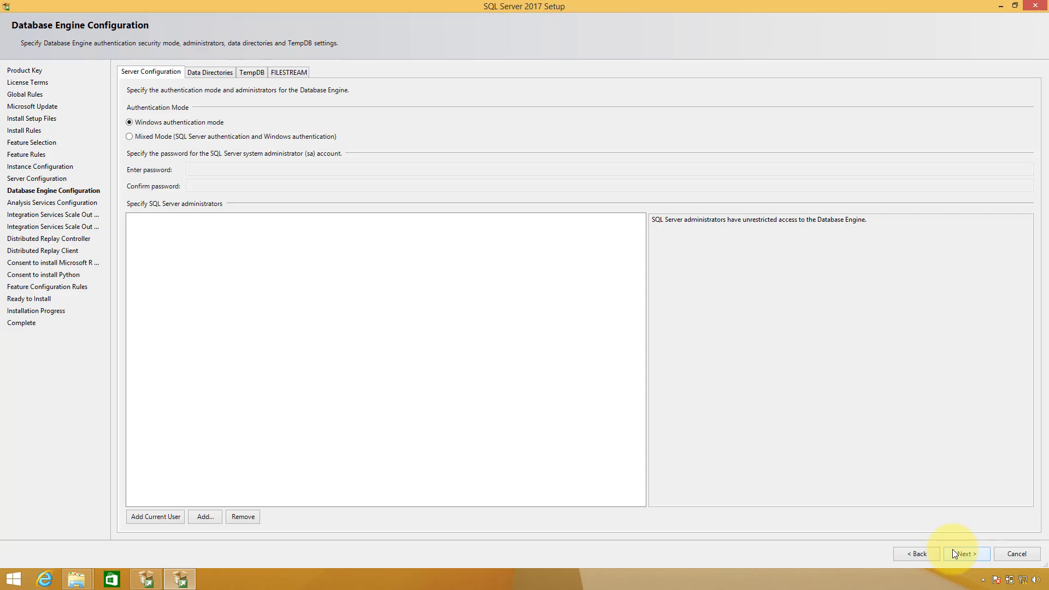
Switch to Mixed Mode authentication and enter and confirm the sa password
left_click(130, 136)
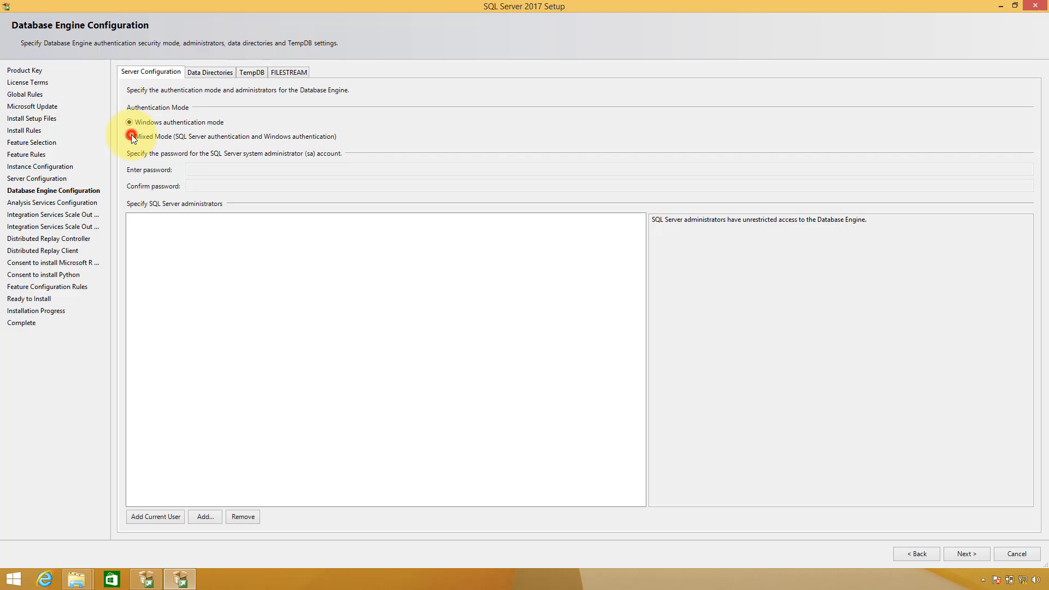
left_click(229, 172)
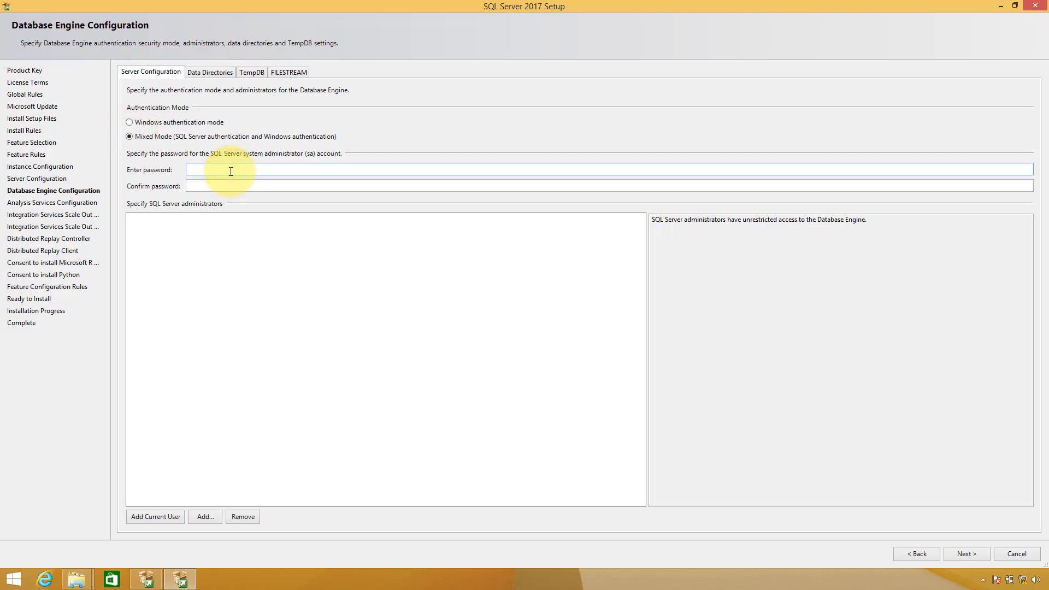
type("********")
key("Tab")
type("*******")
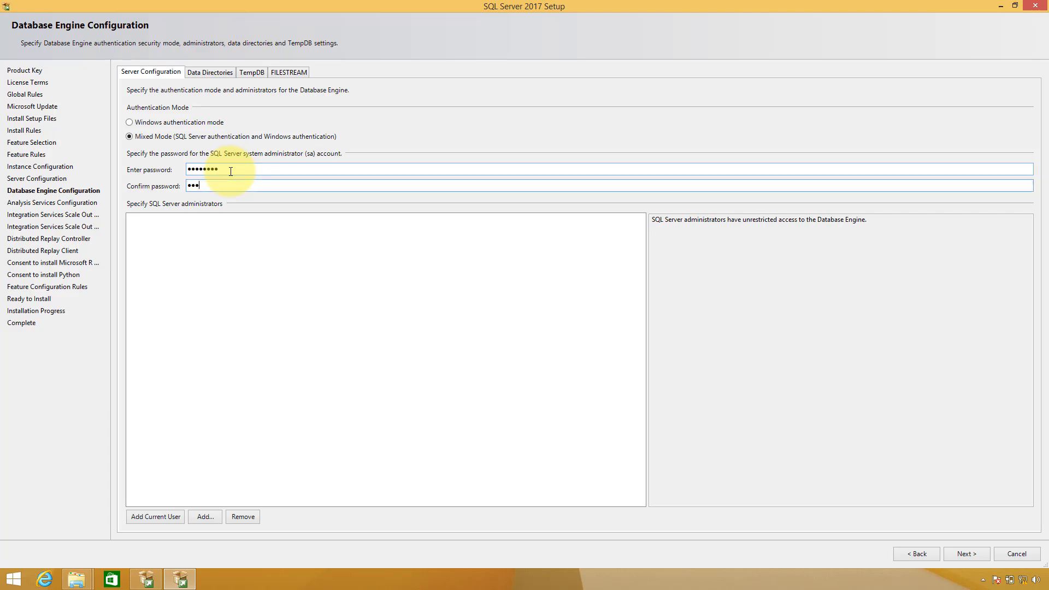
type("*")
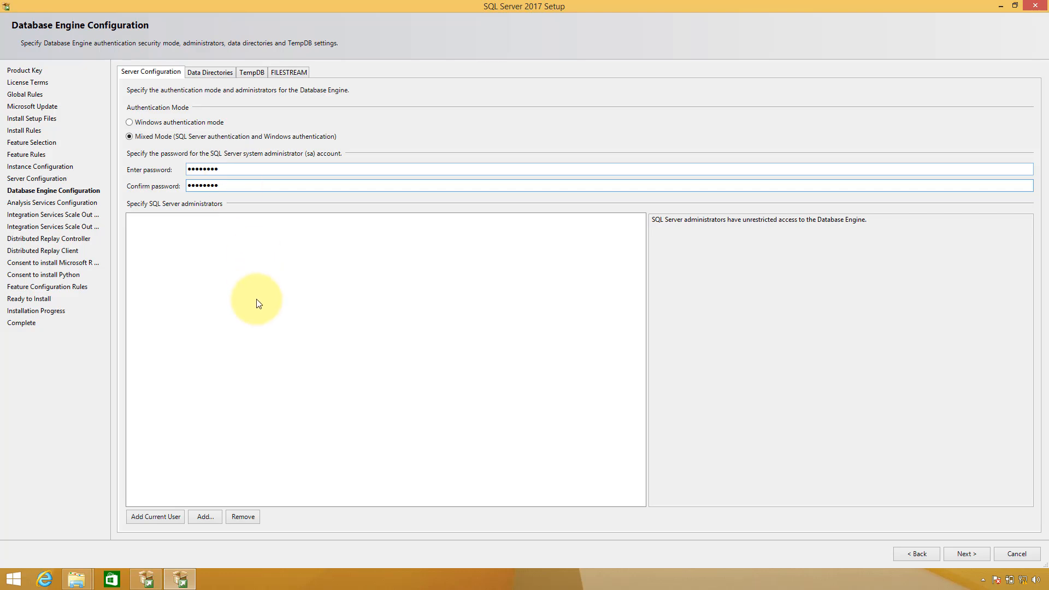
Add the current Windows user as administrator and start adding another user or group
left_click(257, 299)
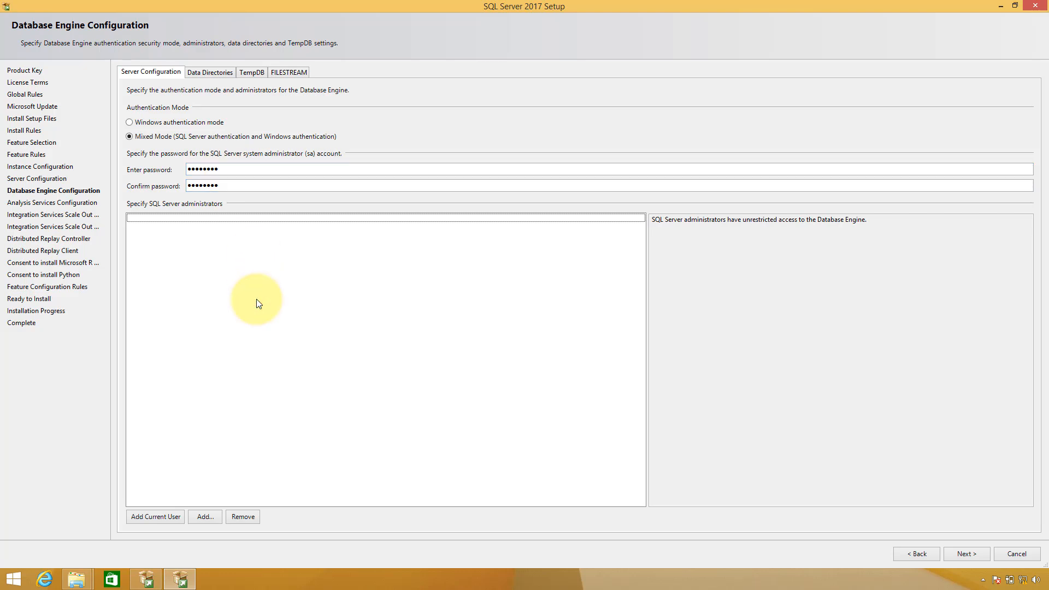
left_click(168, 516)
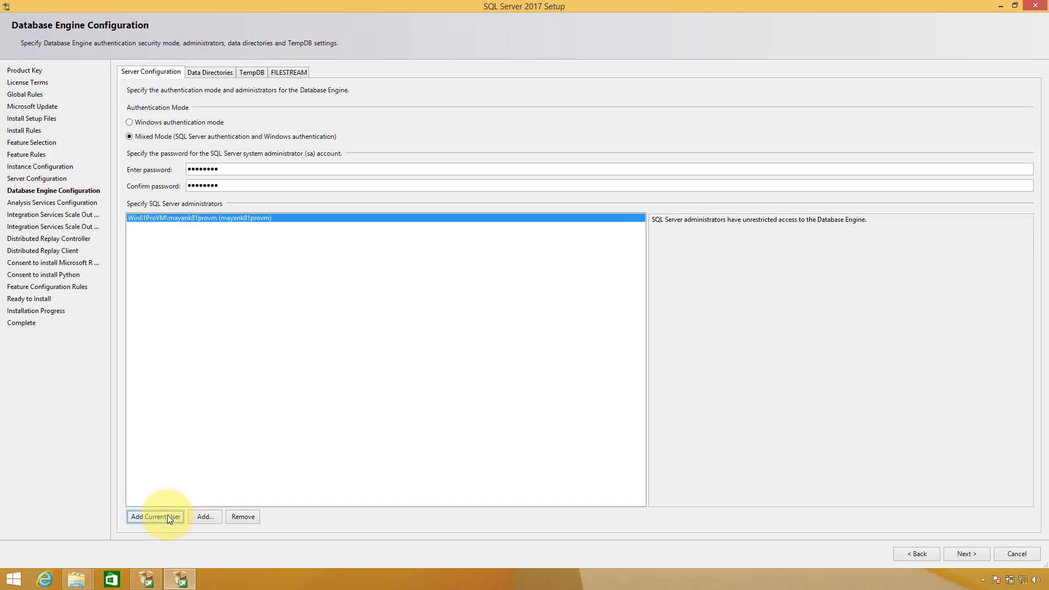
left_click(196, 518)
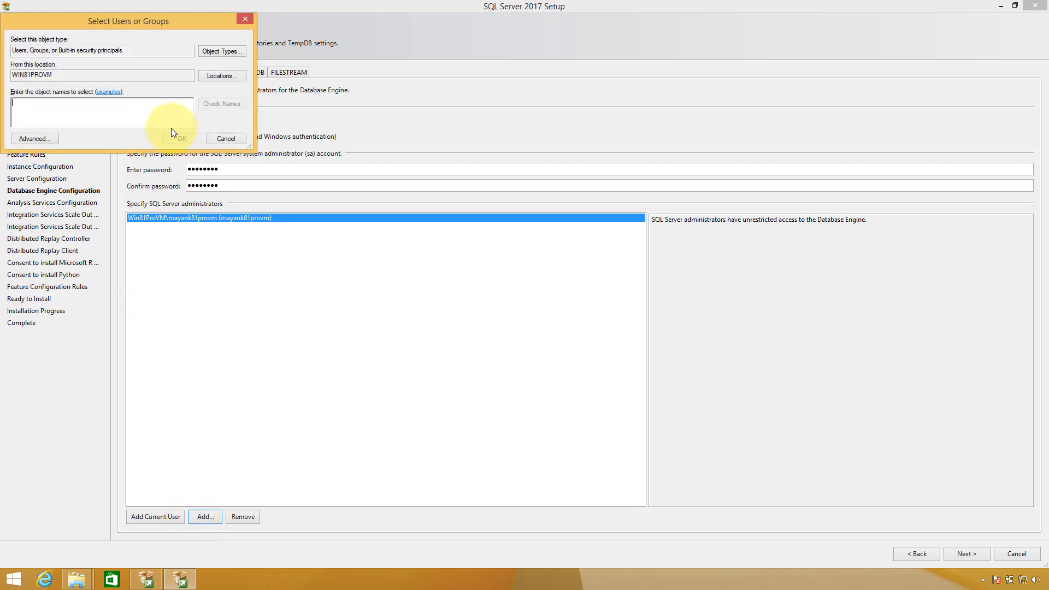
Look up a user account by name, which isn't found, and dismiss the error
type("Mayank")
left_click(217, 103)
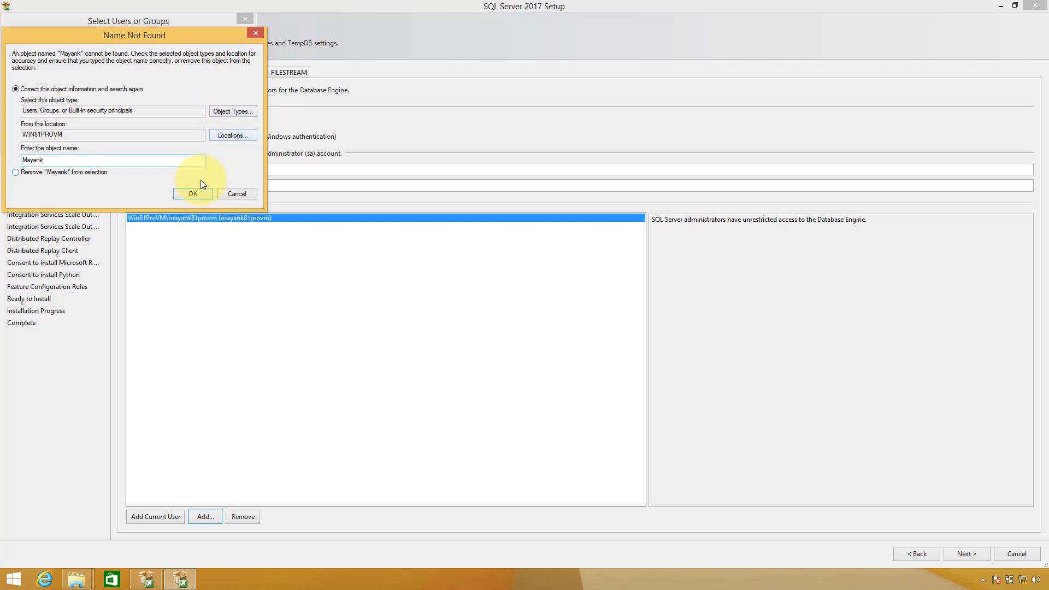
left_click(193, 195)
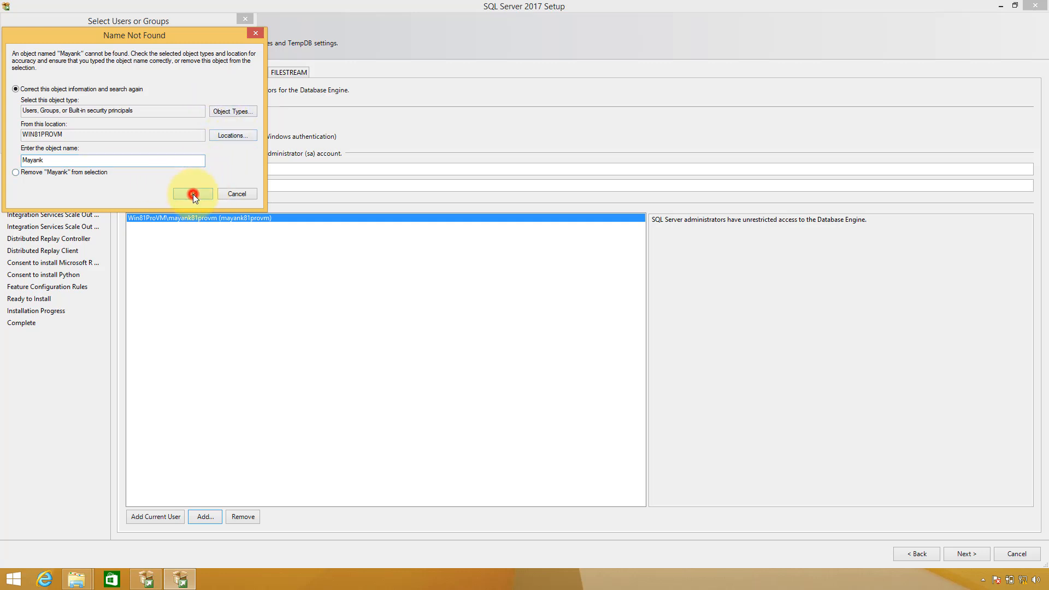
left_click(231, 194)
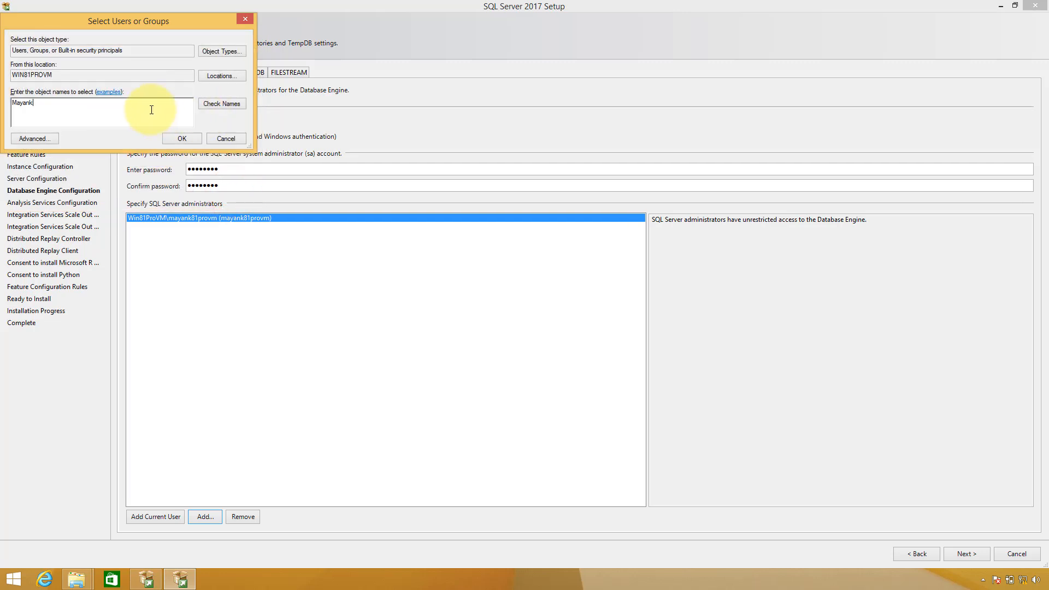
Enlarge the dialog and look up 'Cognos', which is also not found in the searched locations
left_click(175, 23)
left_click_drag(249, 146, 605, 335)
type("Cognos")
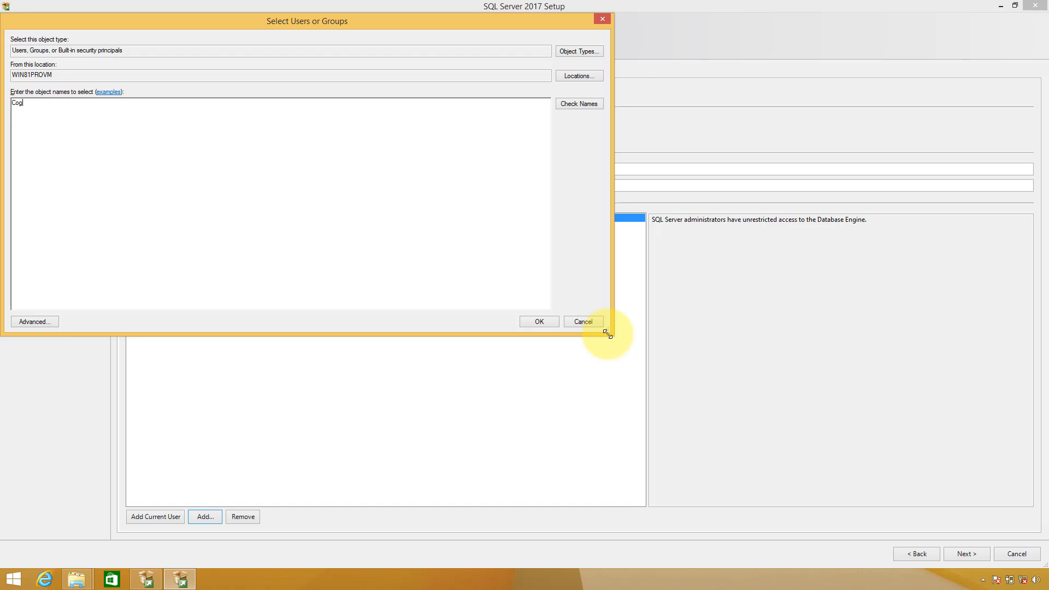
left_click(588, 101)
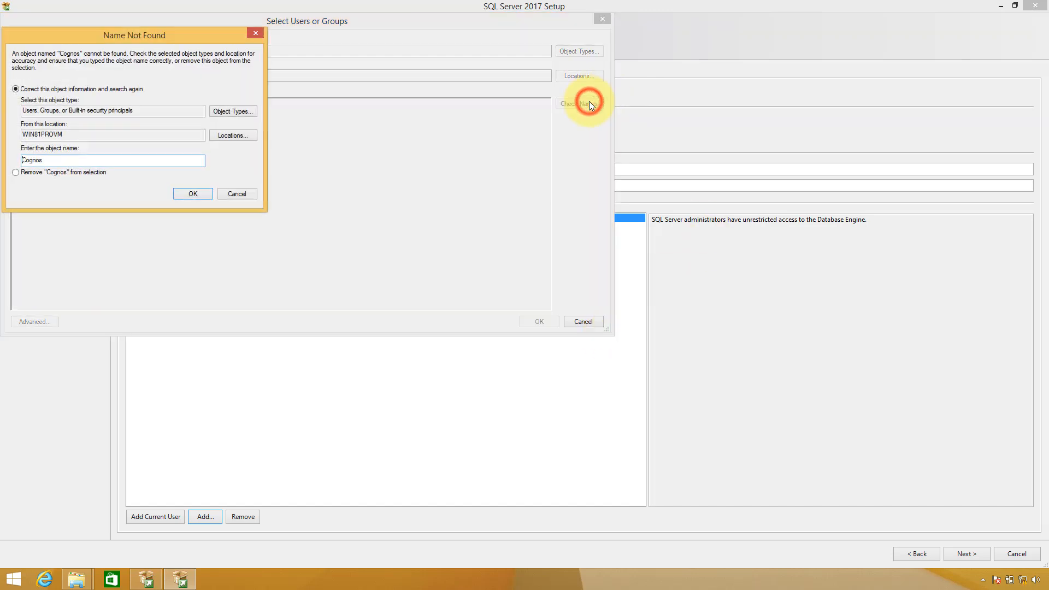
left_click(227, 136)
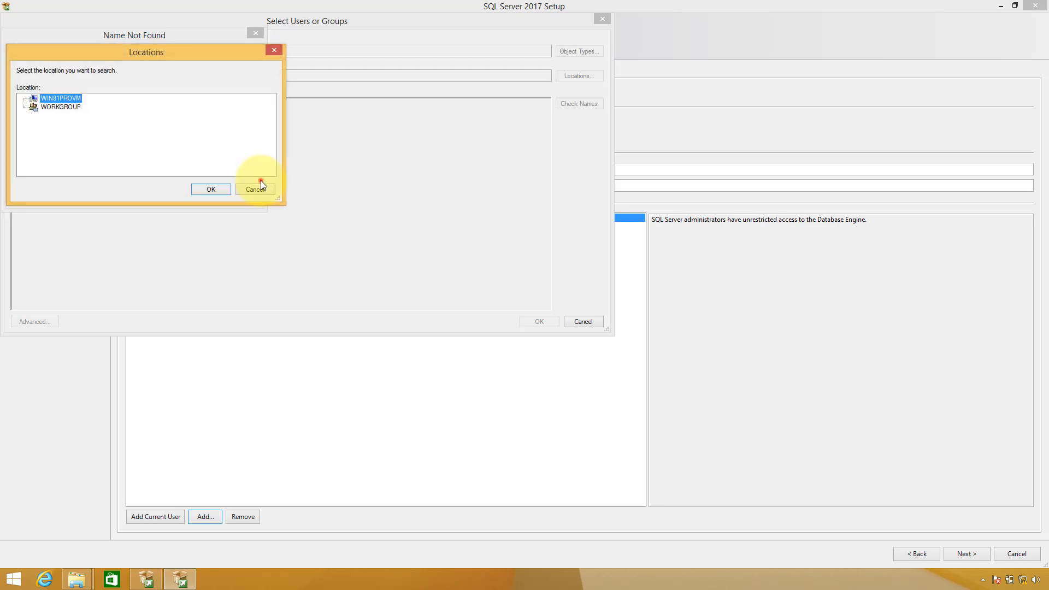
left_click(261, 189)
left_click(247, 192)
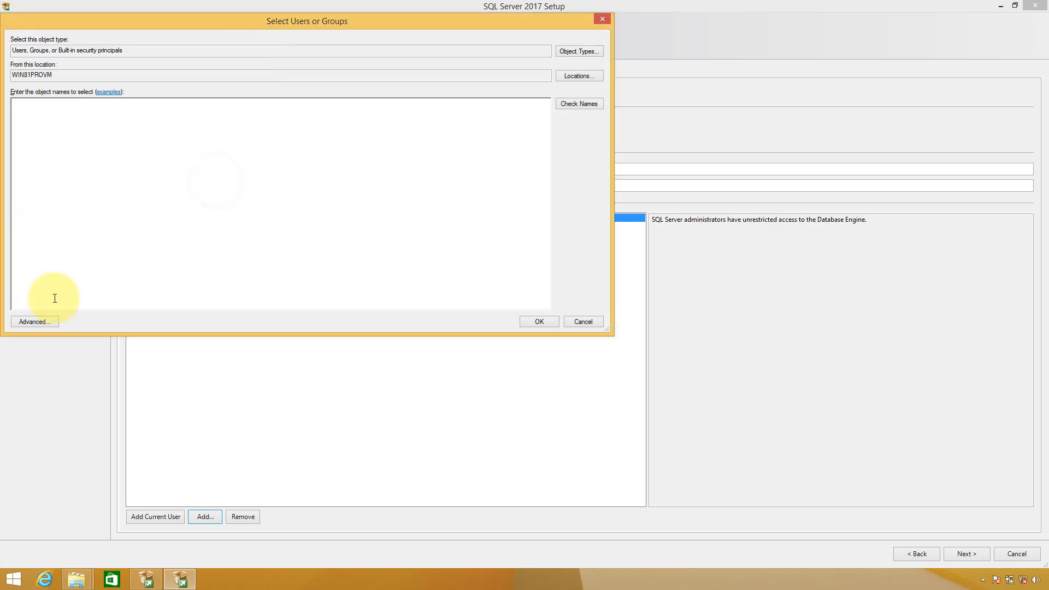
Use Advanced search to list all of this computer's users and groups and pick CXSamplesUser
left_click(46, 322)
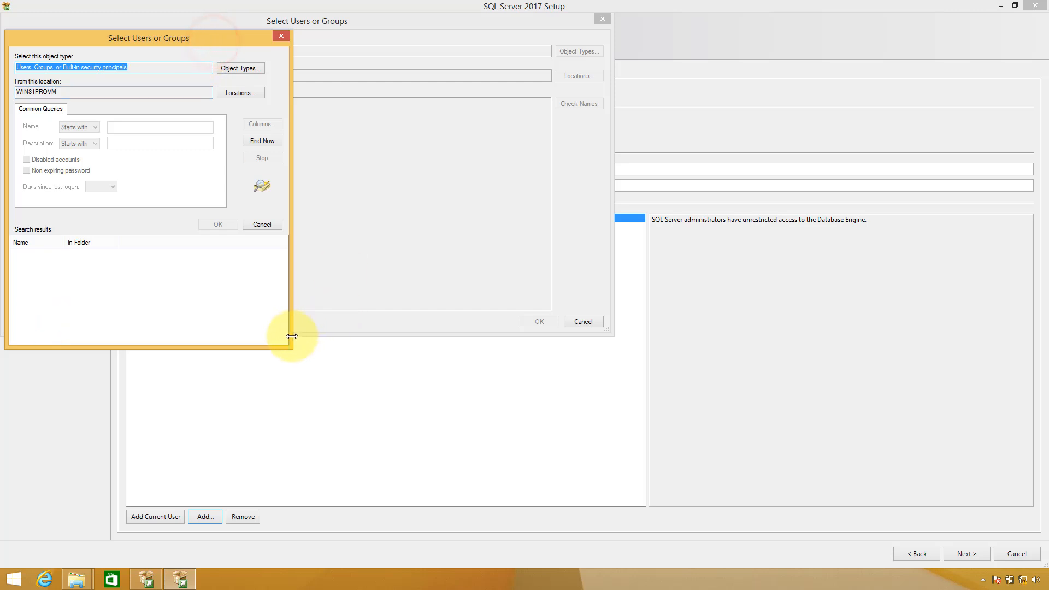
left_click_drag(292, 336, 731, 353)
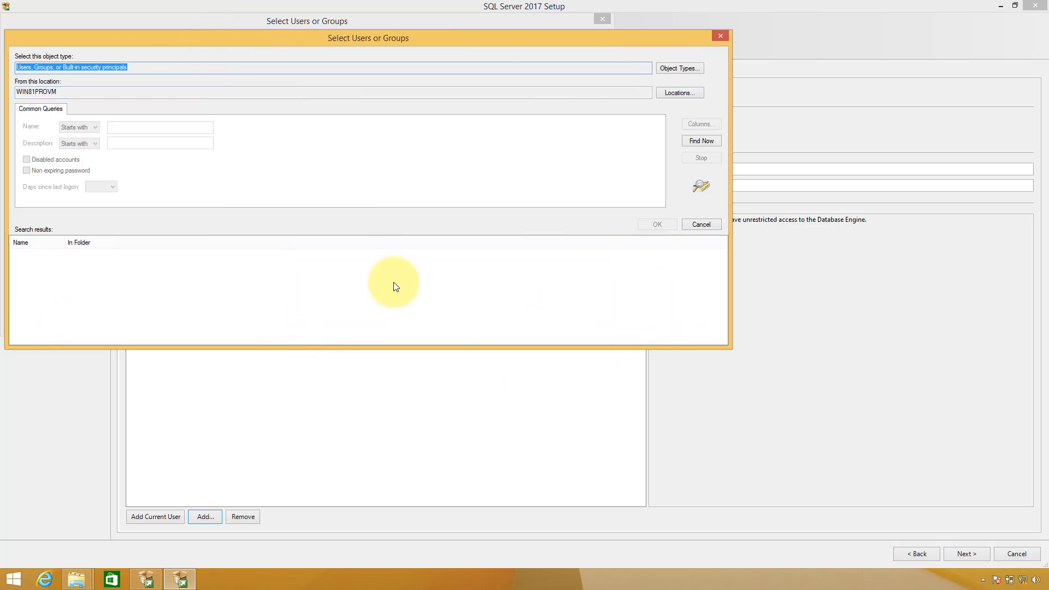
left_click(700, 141)
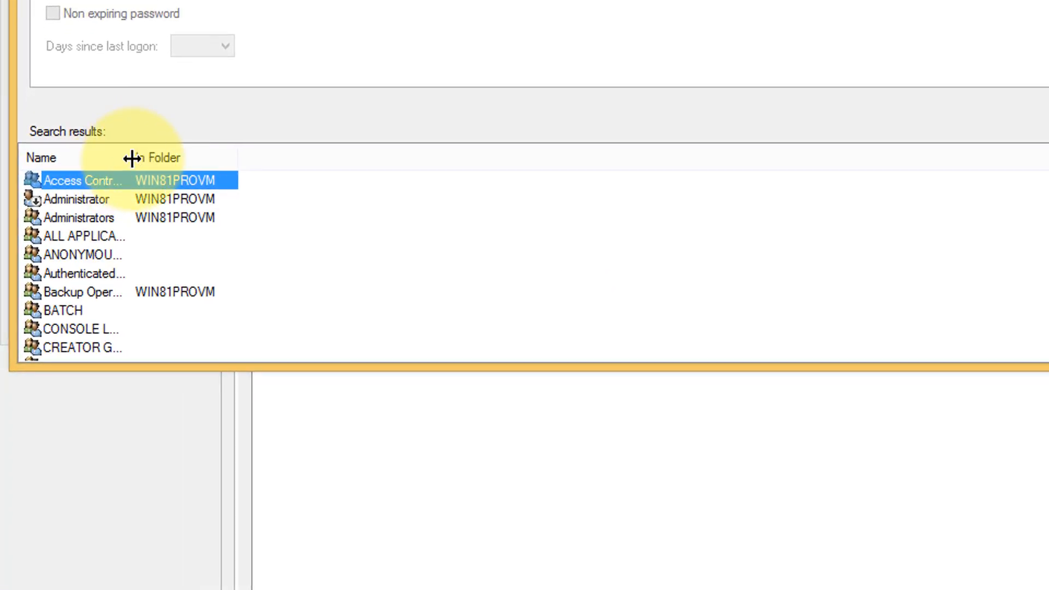
left_click_drag(69, 238, 208, 256)
left_click_drag(393, 192, 392, 192)
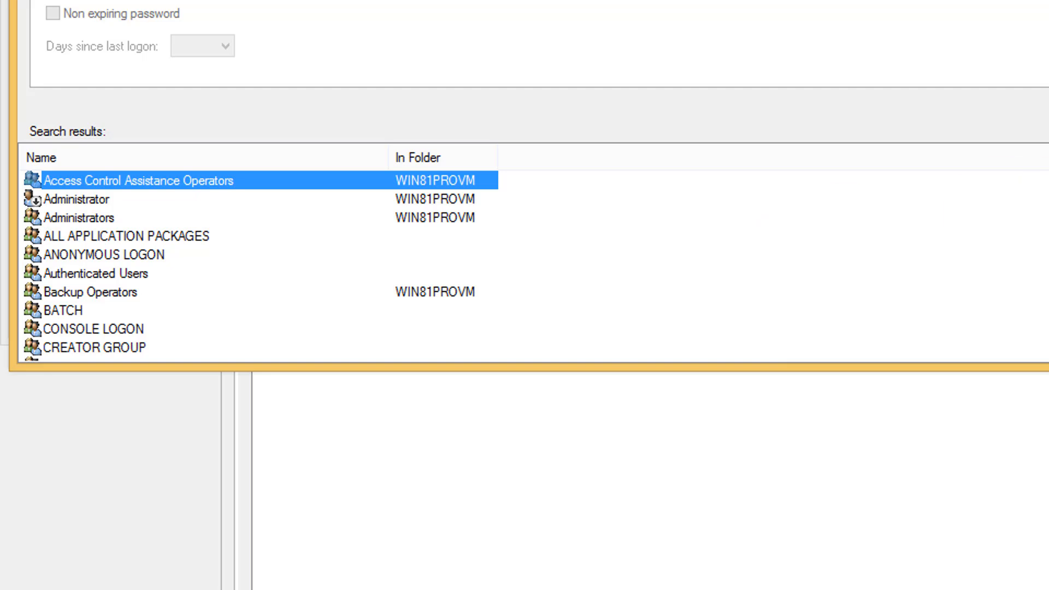
scroll(261, 262, "down", 2)
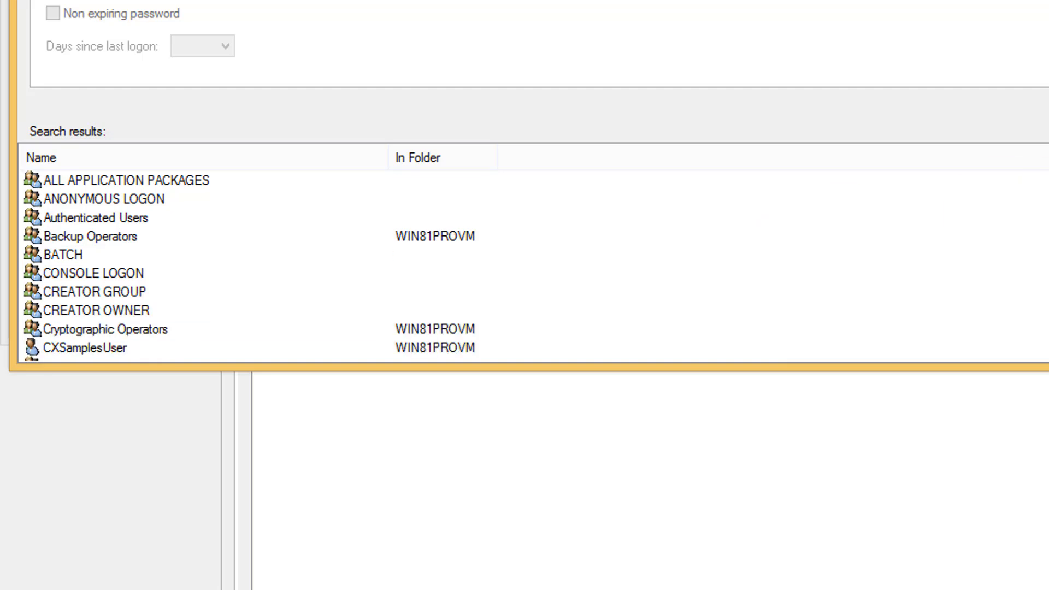
scroll(261, 262, "down", 1)
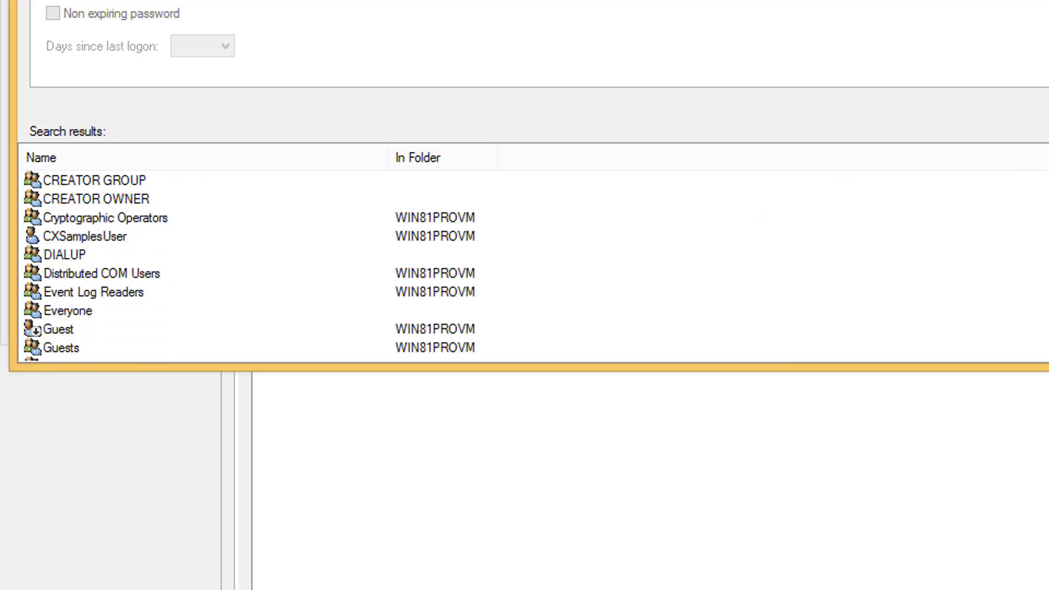
scroll(261, 262, "down", 1)
scroll(261, 262, "down", 1)
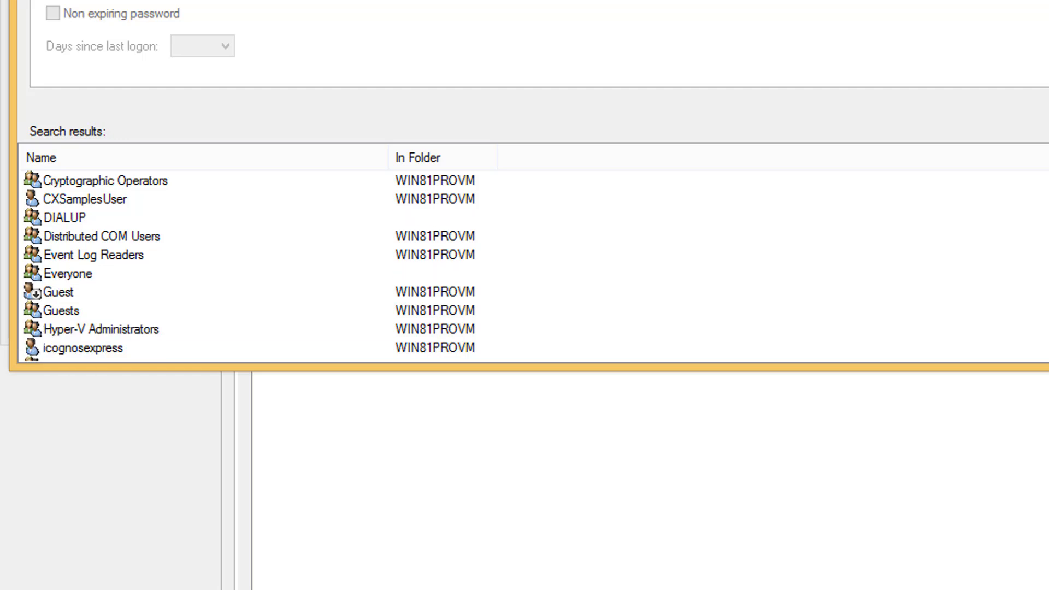
left_click(74, 198)
left_click(1046, 120)
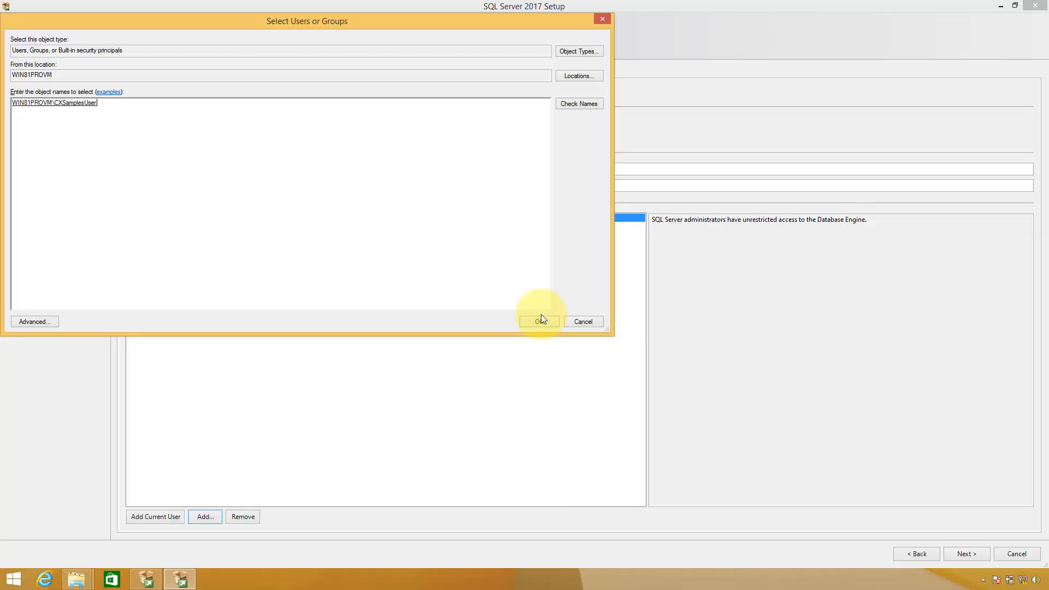
Add CXSamplesUser as administrator, remove it again, and view the MSSQL14.DEV17 data directories
left_click(542, 320)
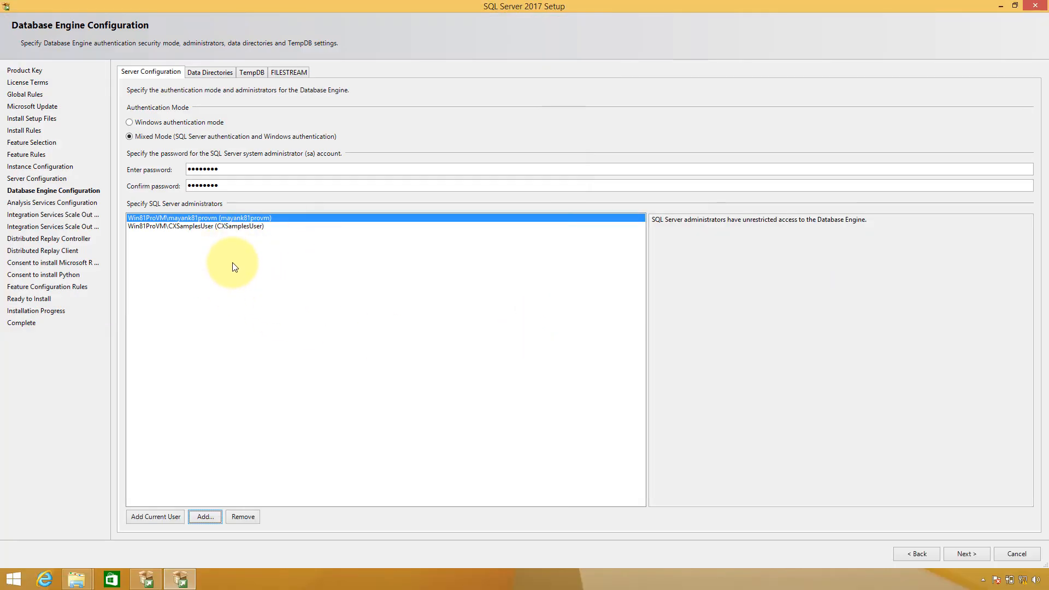
left_click(223, 228)
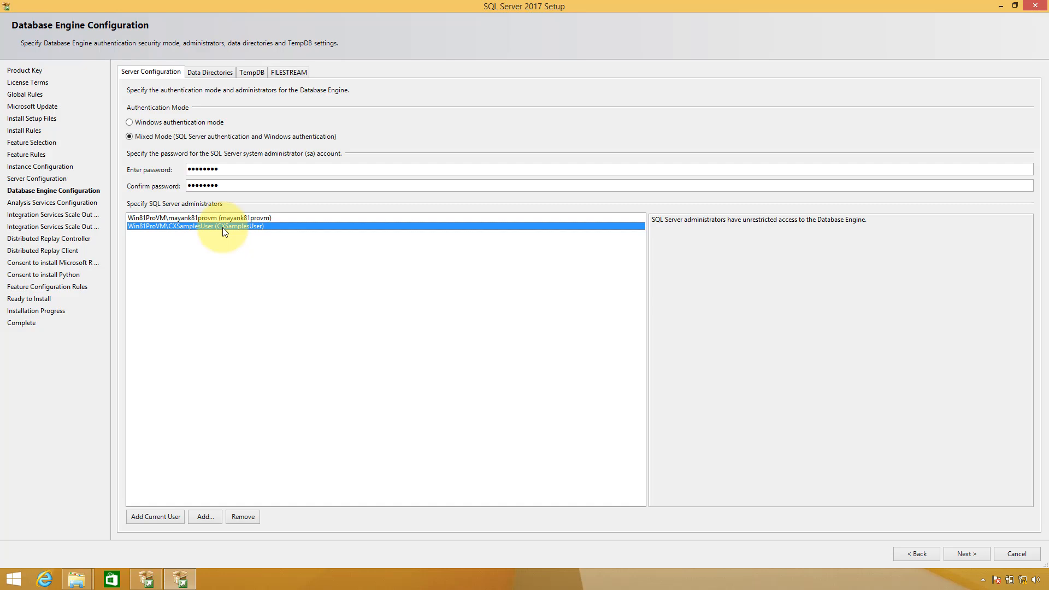
left_click(243, 517)
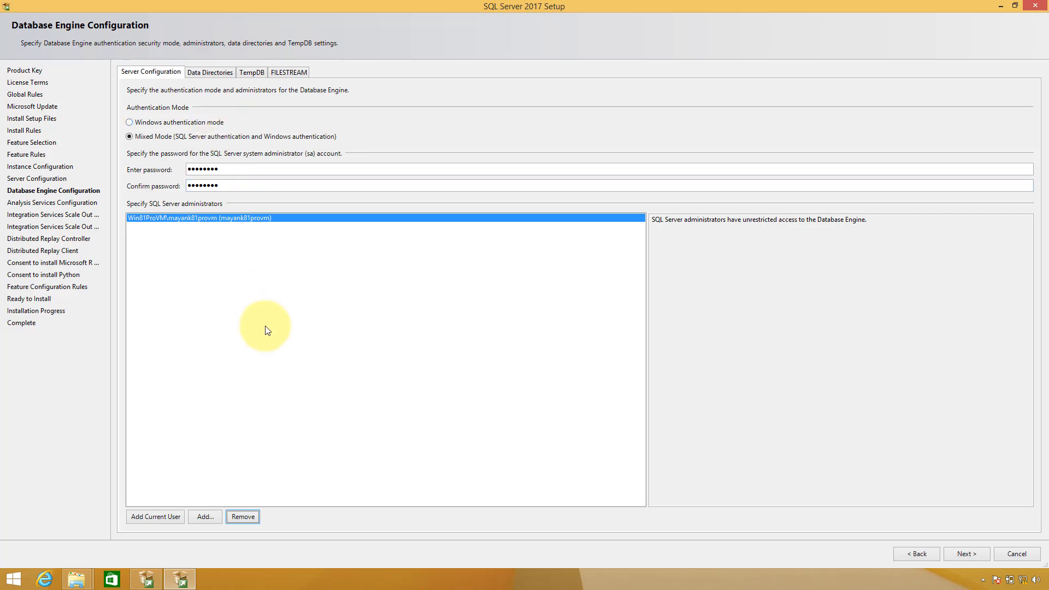
left_click(212, 72)
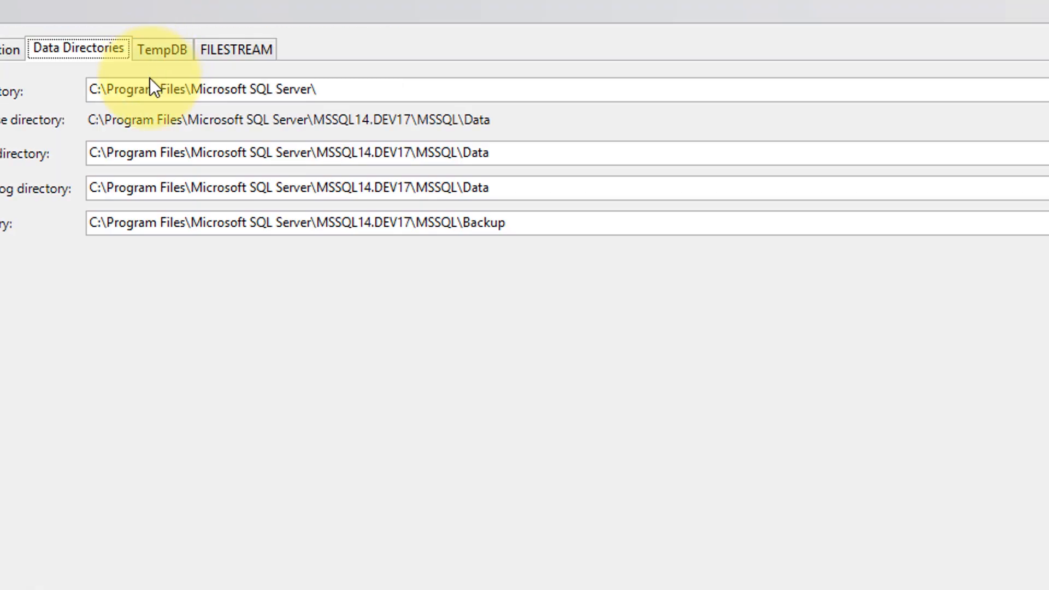
Review Data Directories, TempDB and FILESTREAM defaults without changes, then return to Server Configuration
left_click(509, 97)
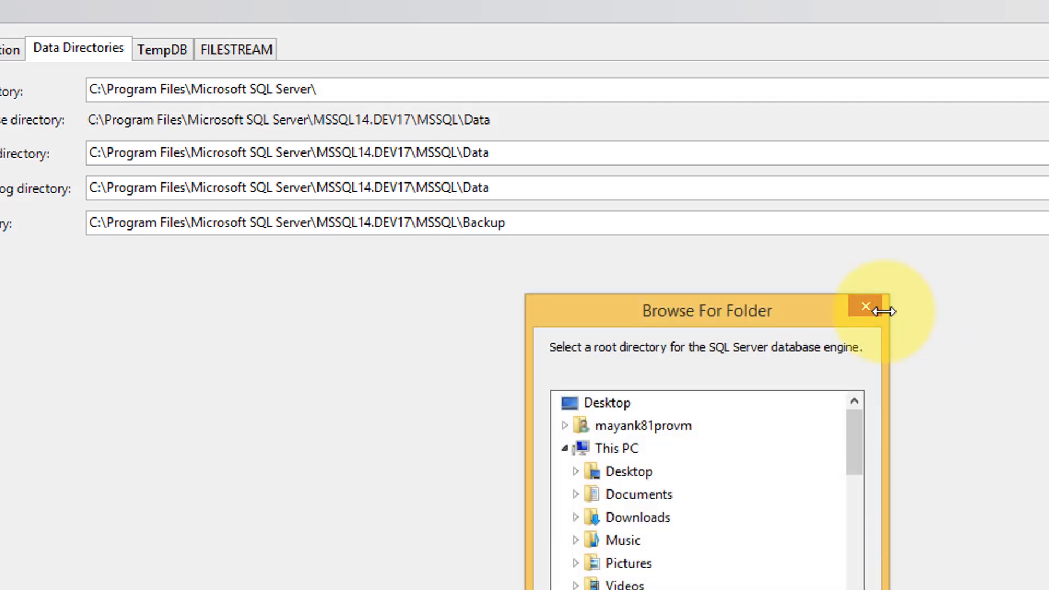
left_click(870, 309)
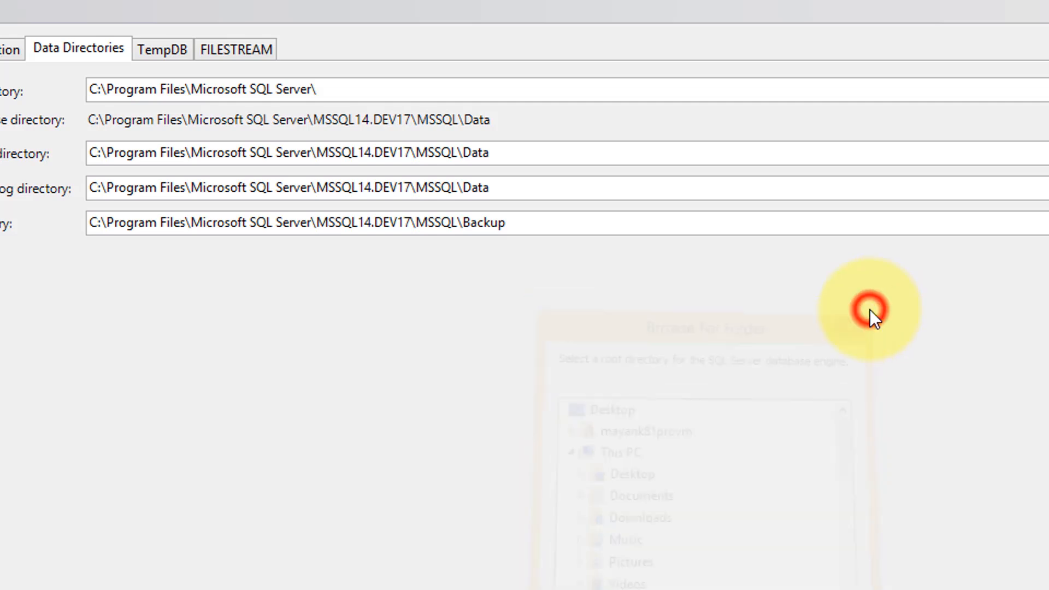
left_click(163, 47)
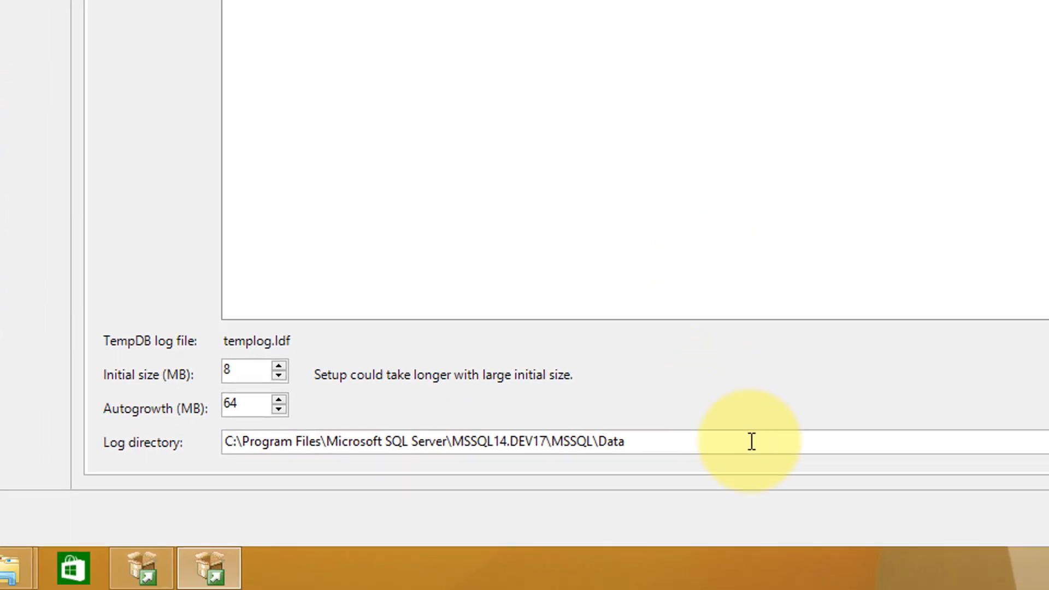
left_click(658, 444)
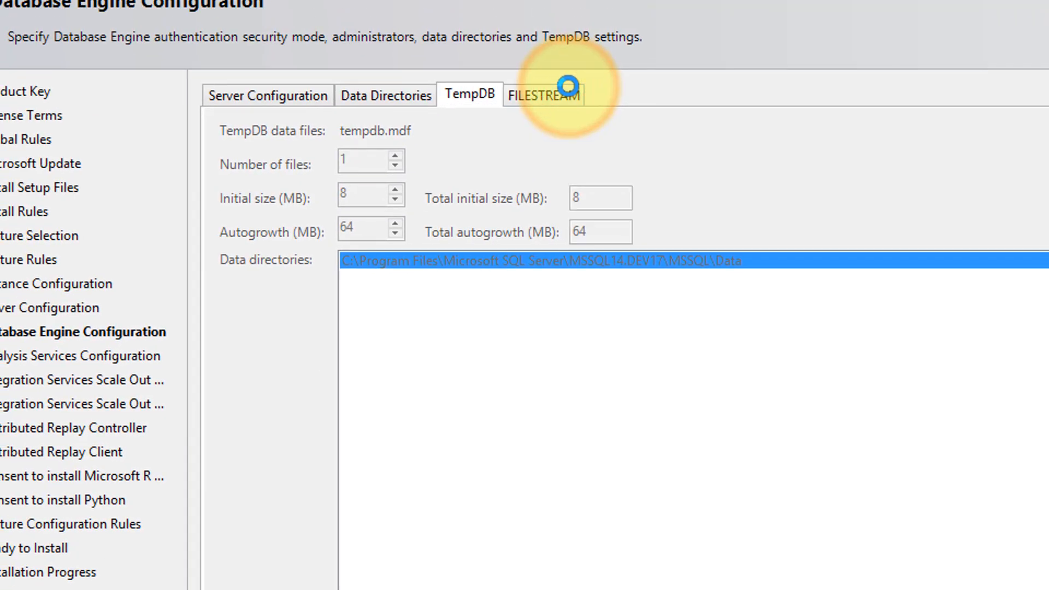
left_click(569, 87)
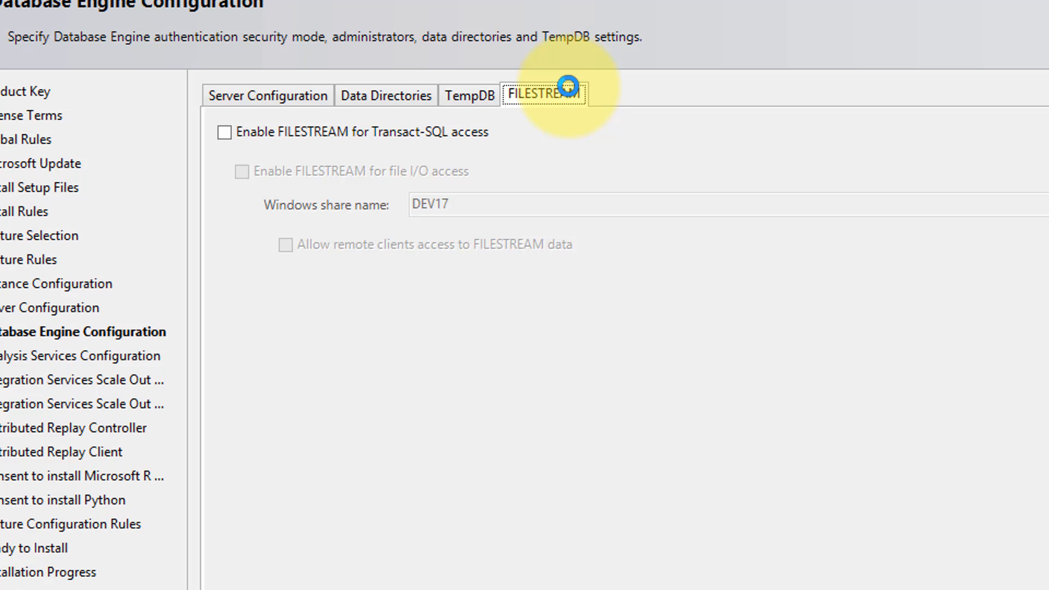
left_click(290, 99)
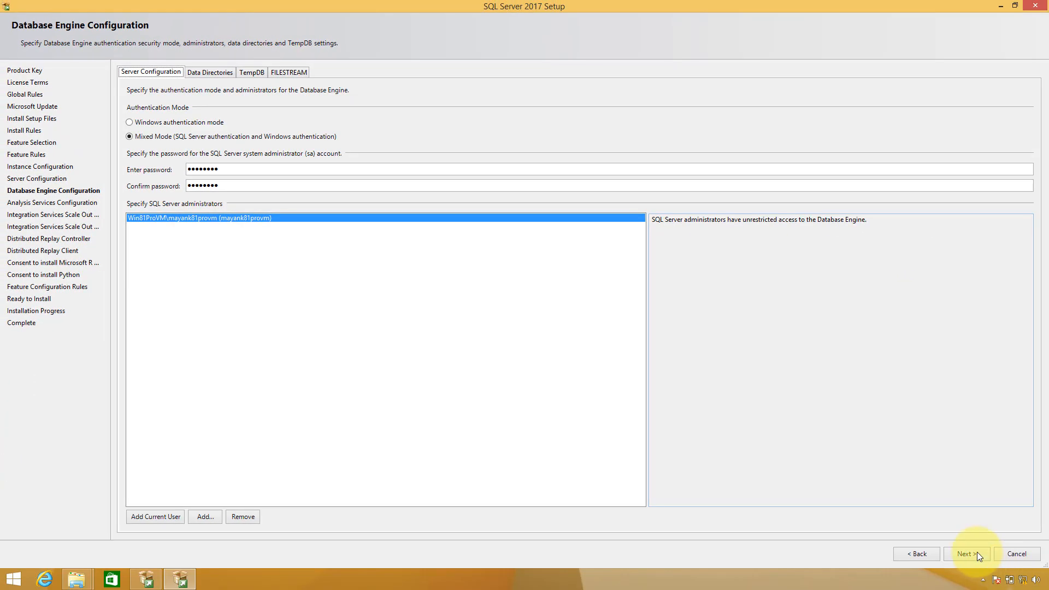
Choose Multidimensional and Data Mining mode for Analysis Services and add the current user as its administrator
left_click(977, 554)
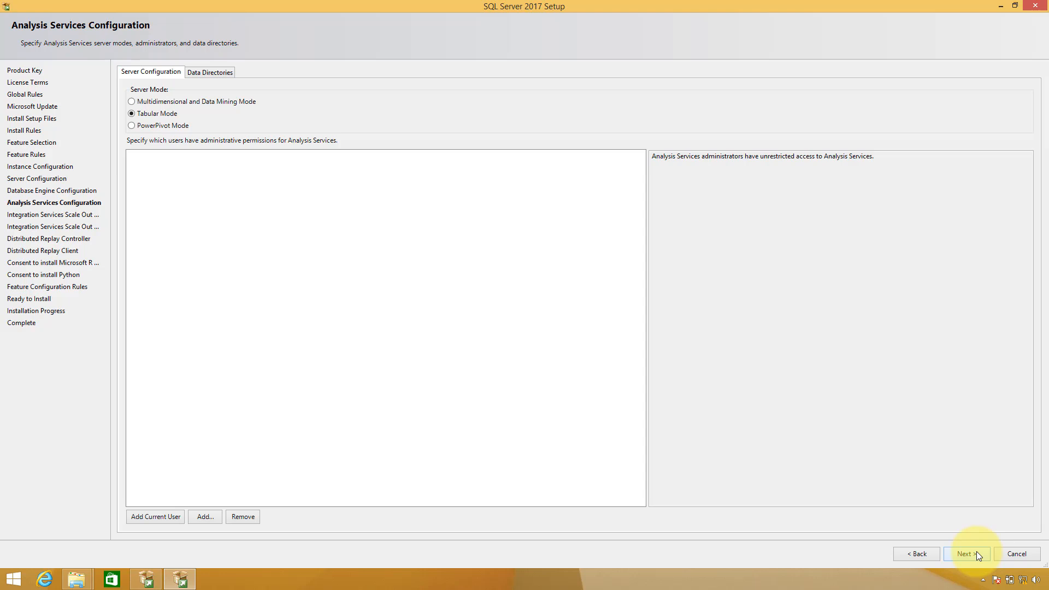
left_click(130, 101)
left_click(148, 116)
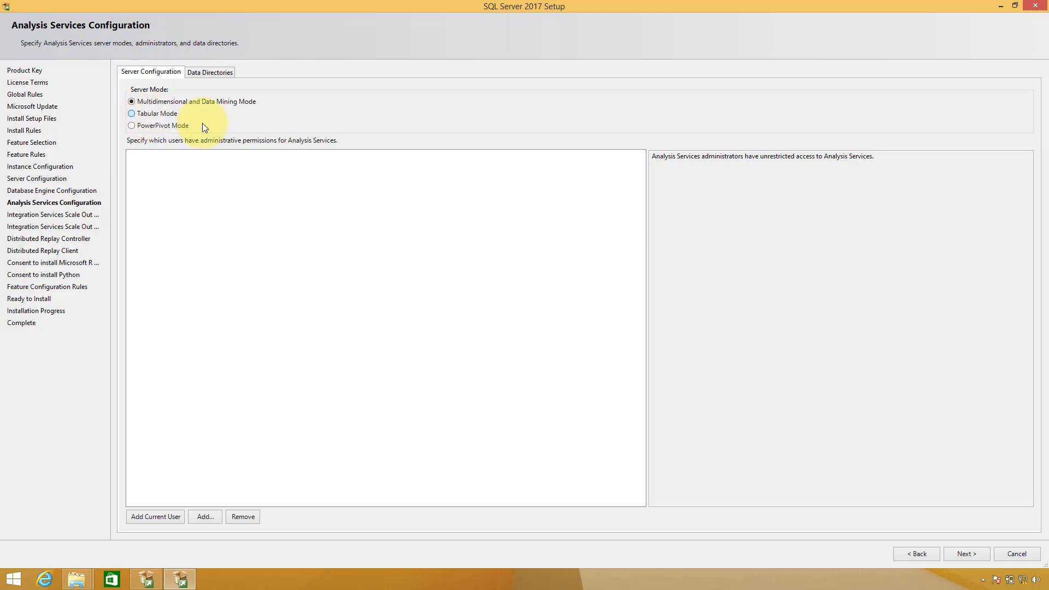
left_click(209, 72)
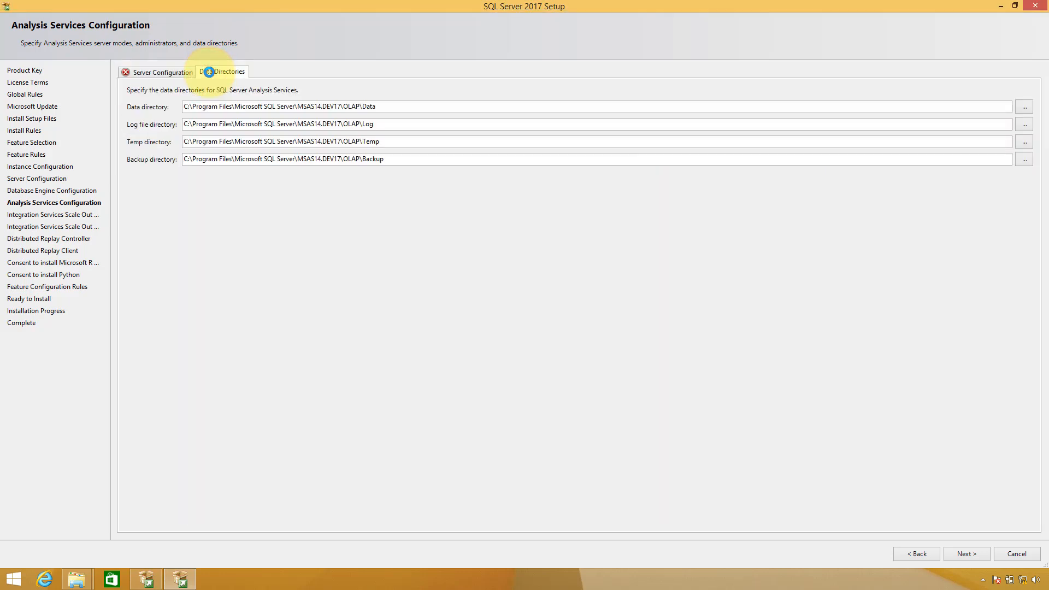
left_click(165, 71)
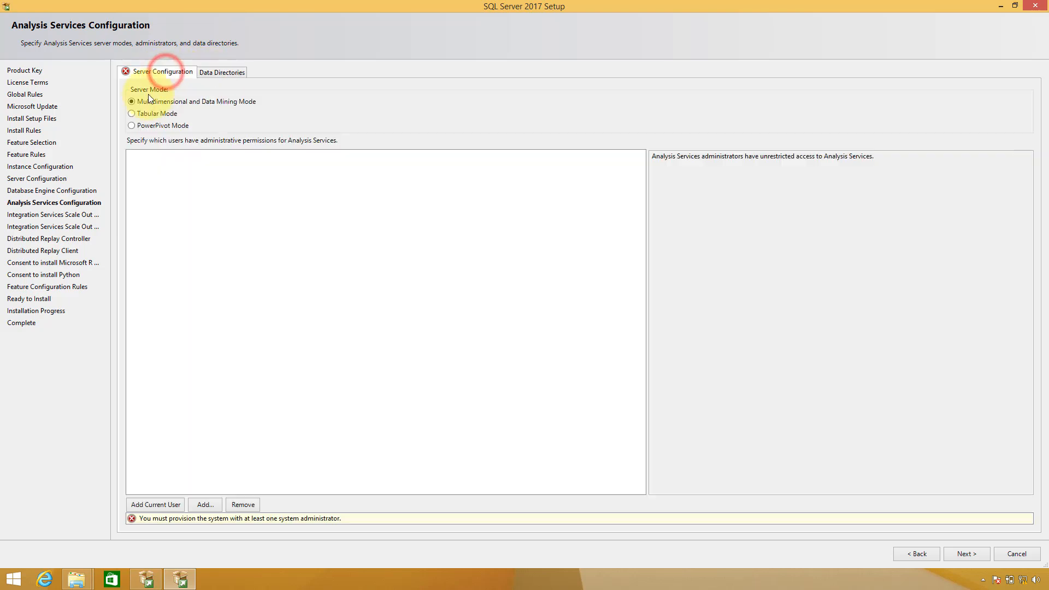
left_click(131, 114)
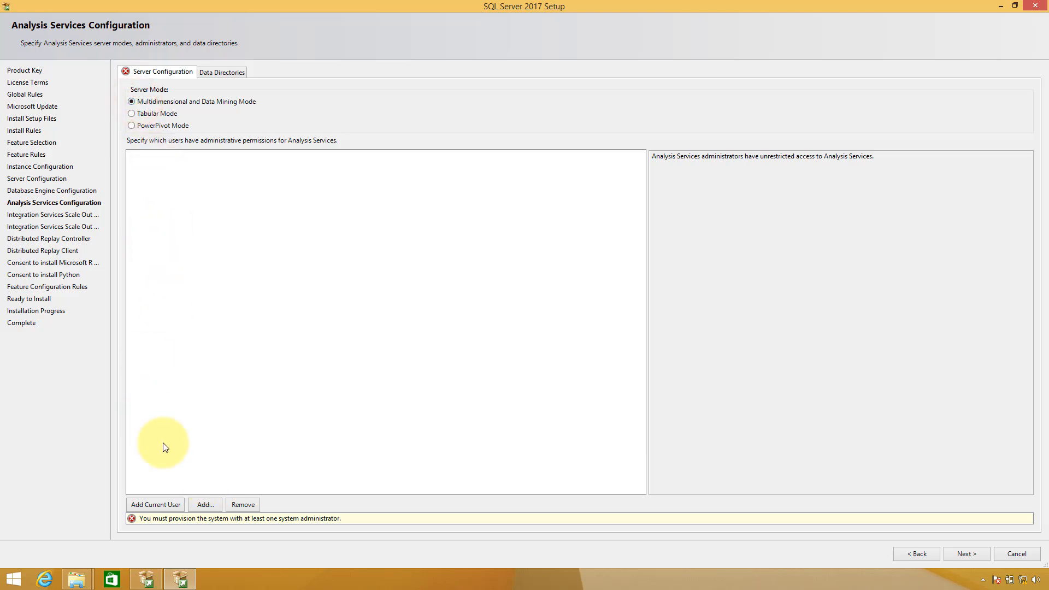
left_click(166, 505)
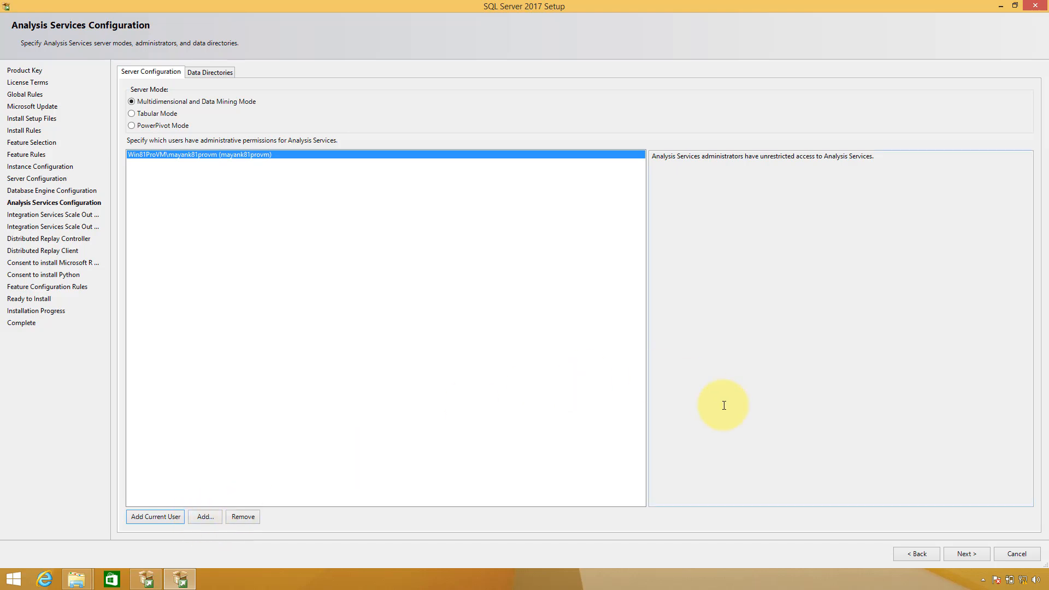
left_click(960, 553)
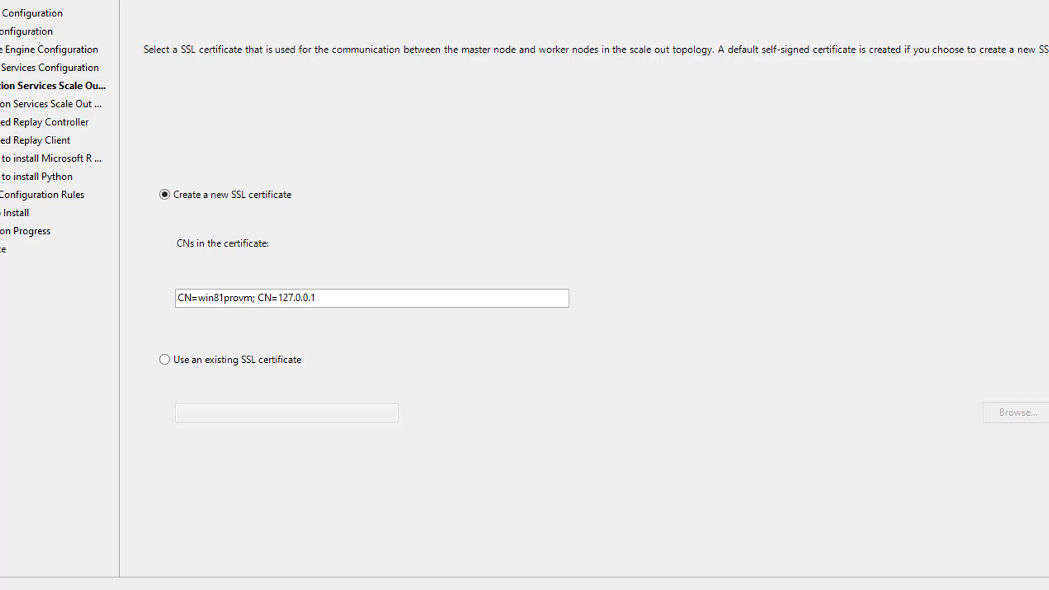
After trying an existing SSL certificate, keep port 8391 with a newly created certificate and continue
left_click(206, 358)
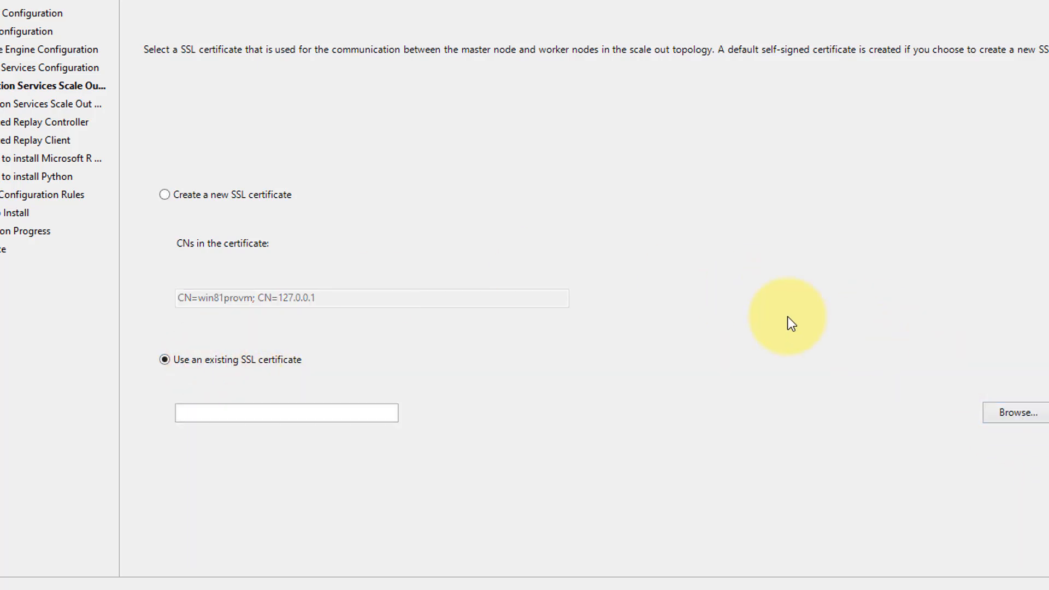
left_click(189, 198)
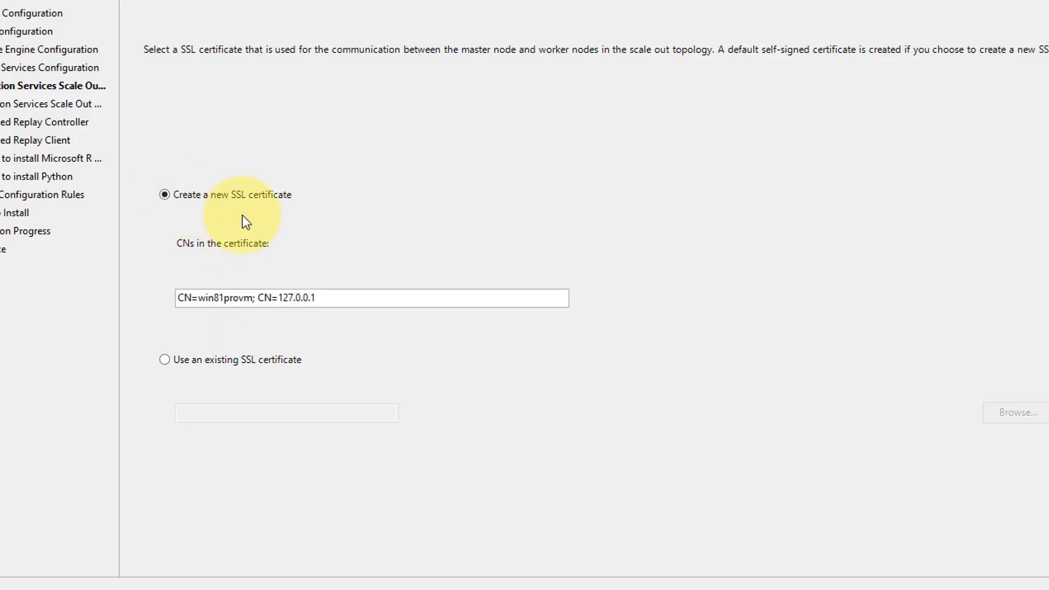
left_click(183, 297)
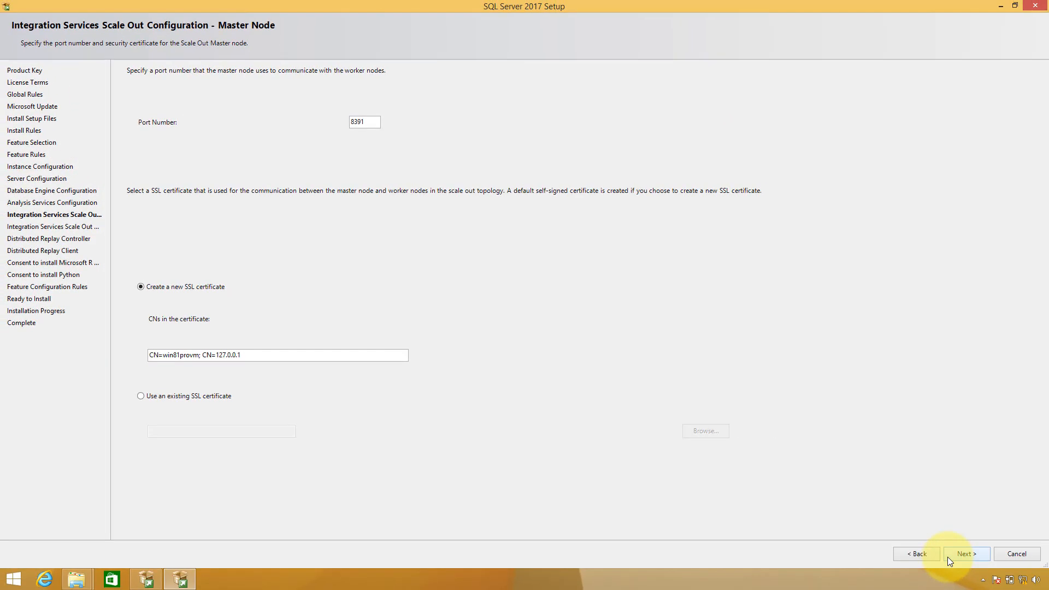
left_click(947, 556)
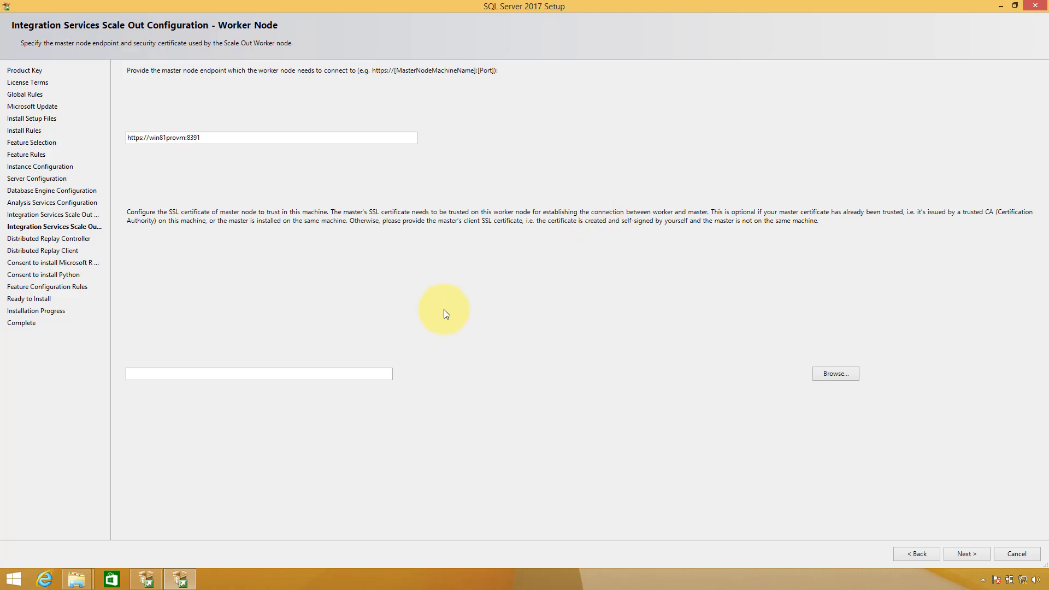
left_click(960, 552)
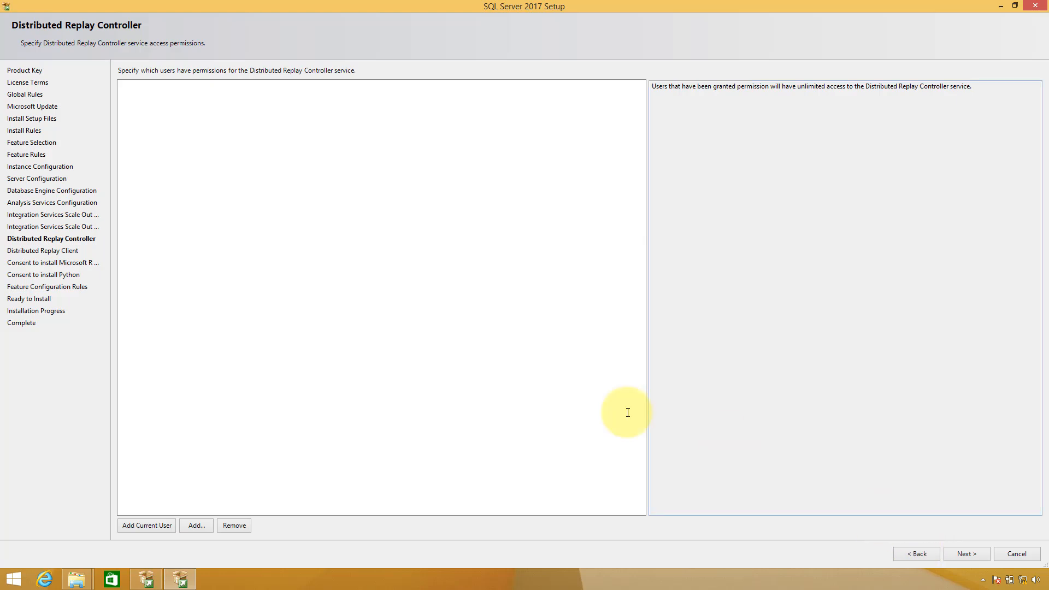
Grant the current user Distributed Replay Controller access and set the client's controller name to Win81DEV17
left_click(159, 527)
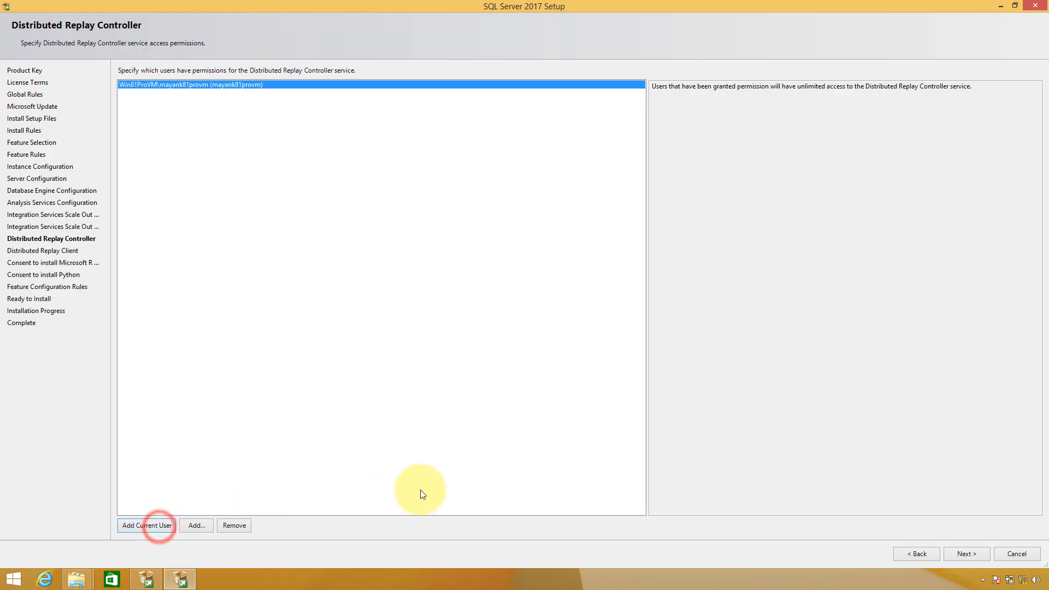
left_click(966, 554)
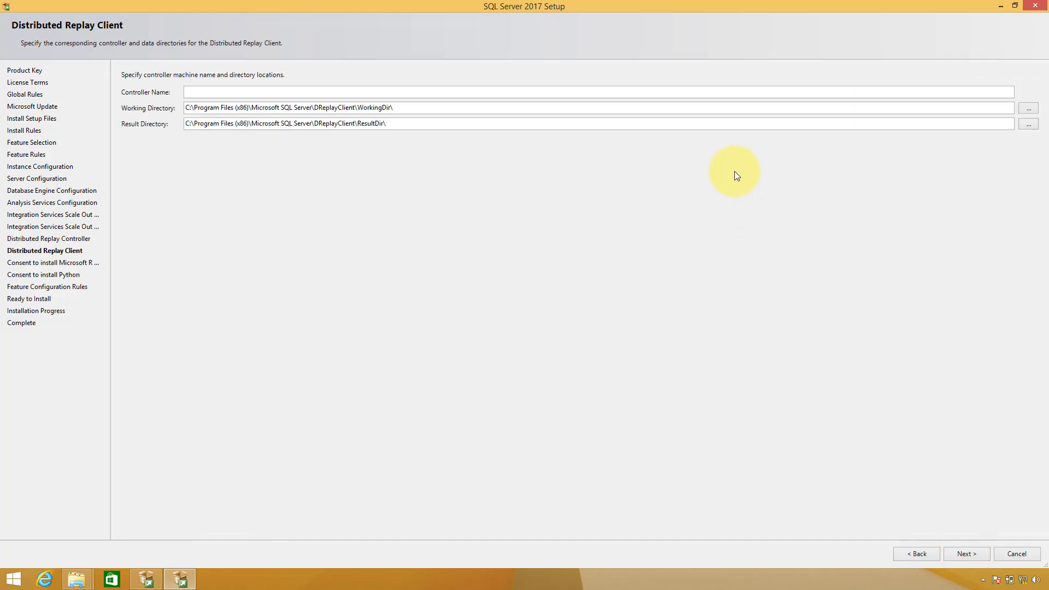
left_click(662, 94)
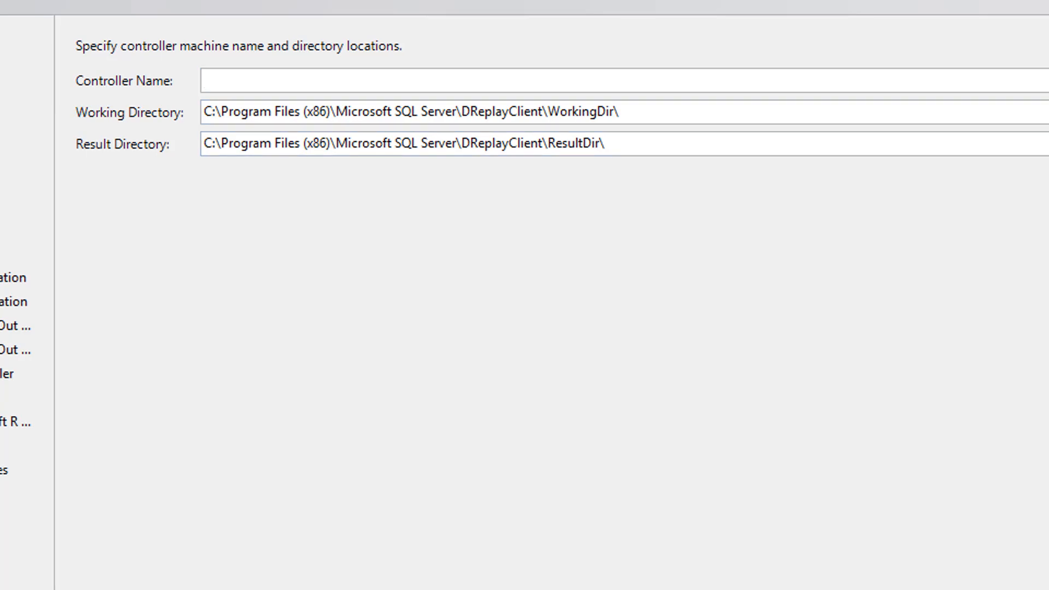
type("Win81DEV17")
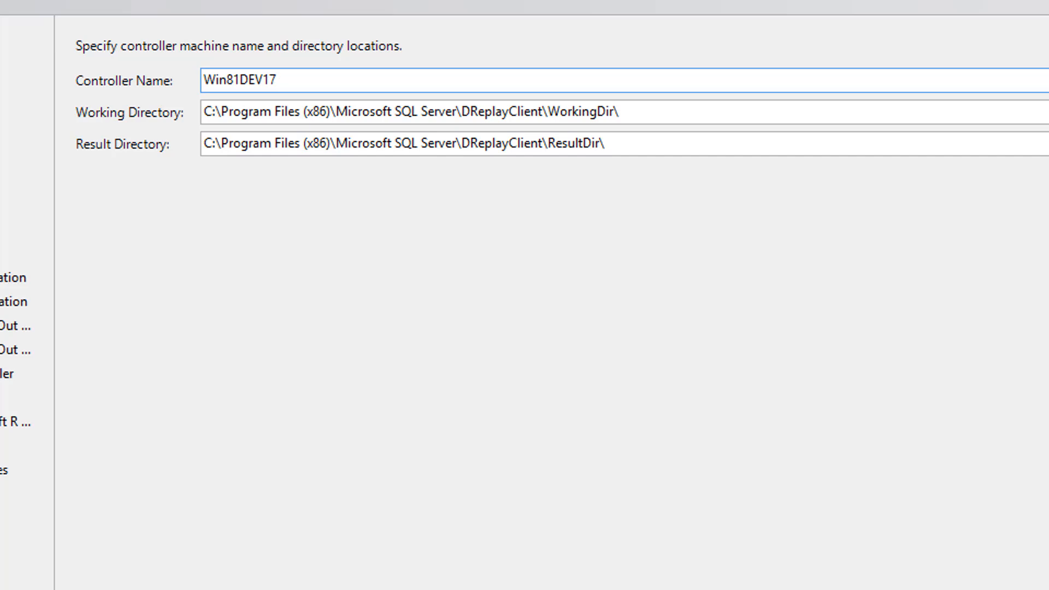
left_click(955, 549)
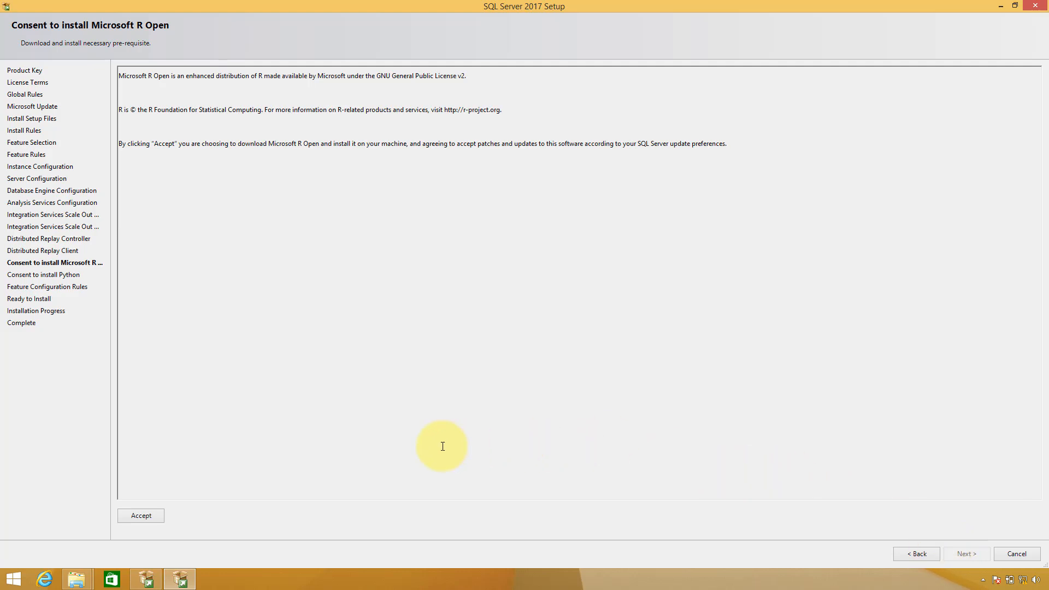
Accept the Microsoft R Open download consent and continue to the Python consent page
left_click(150, 516)
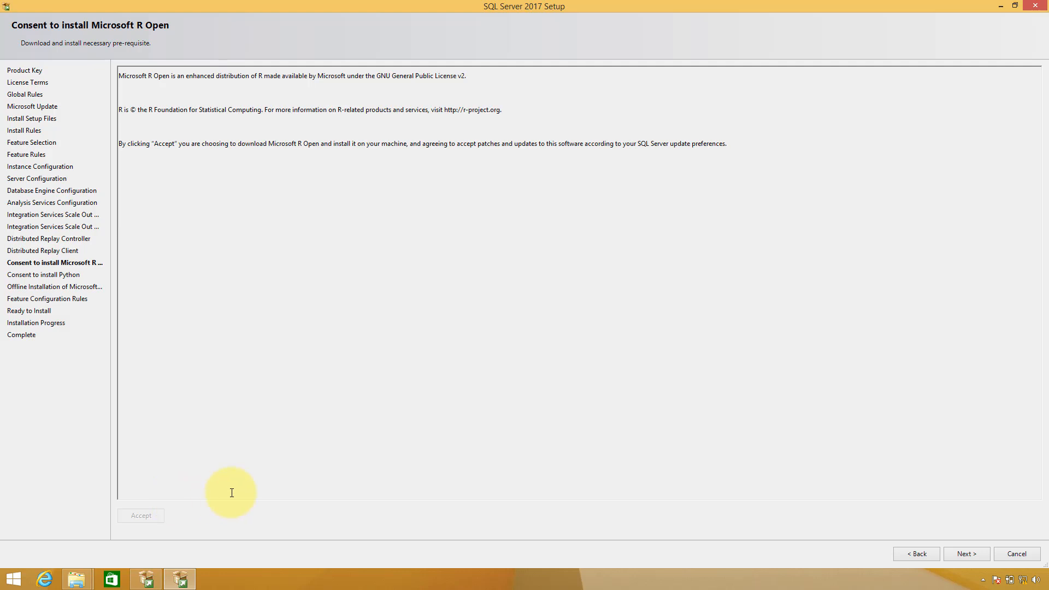
left_click(973, 556)
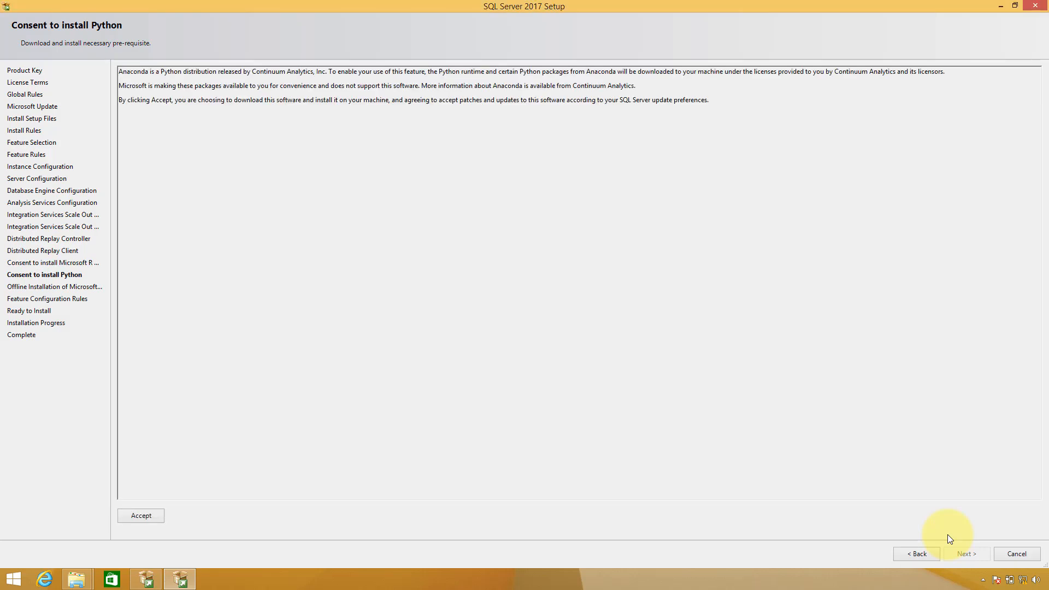
Accept the Anaconda Python download consent and continue to the Offline Installation page
left_click(158, 515)
left_click(974, 553)
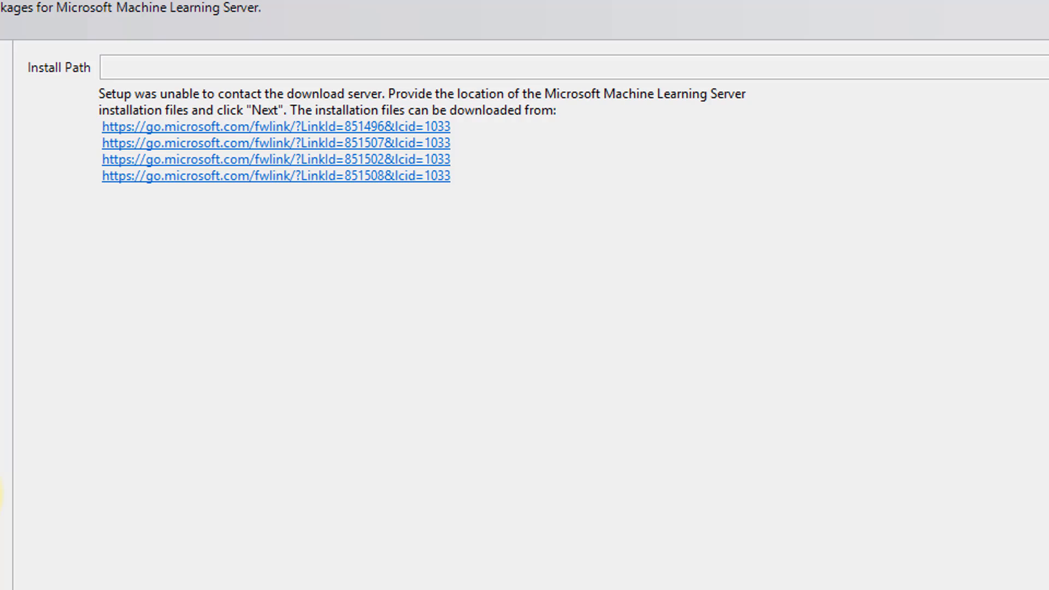
Select the first go.microsoft.com download link shown on the Offline Installation page
left_click_drag(451, 127, 103, 129)
key("ctrl+c")
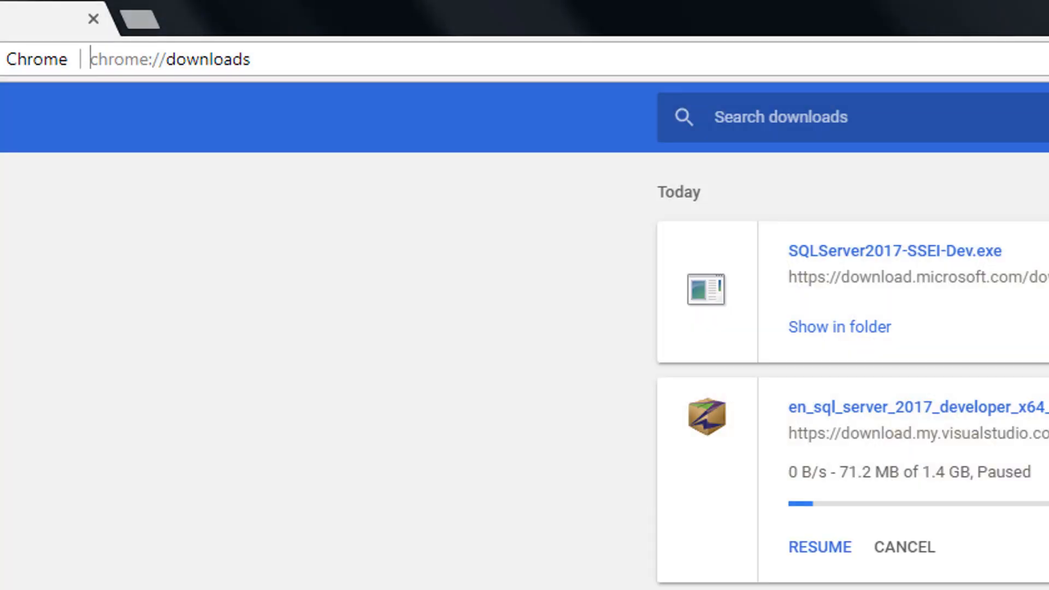
Load the copied go.microsoft.com fwlink address in a new Chrome tab
left_click(140, 18)
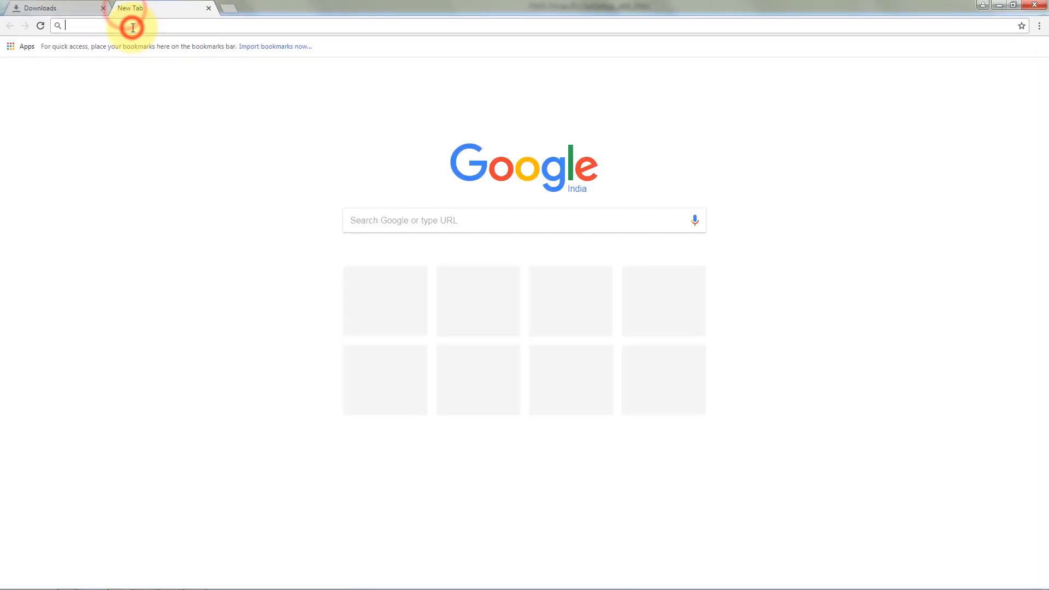
key("ctrl+v")
key("Return")
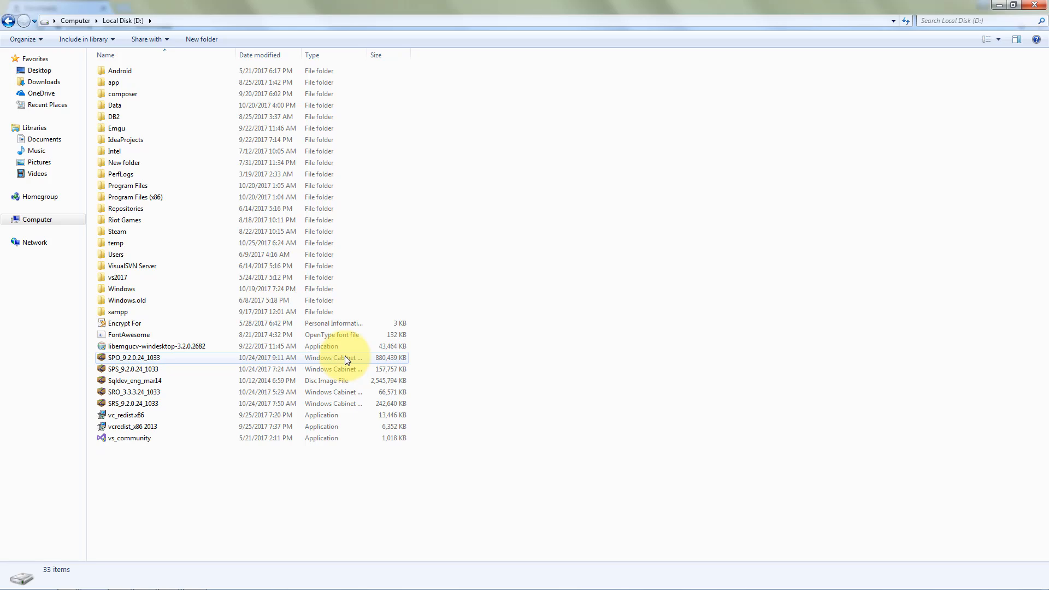
Select the four cab files (SPO, SPS, SRO, SRS) on the D_DRIVE share in the VM
left_click(345, 358)
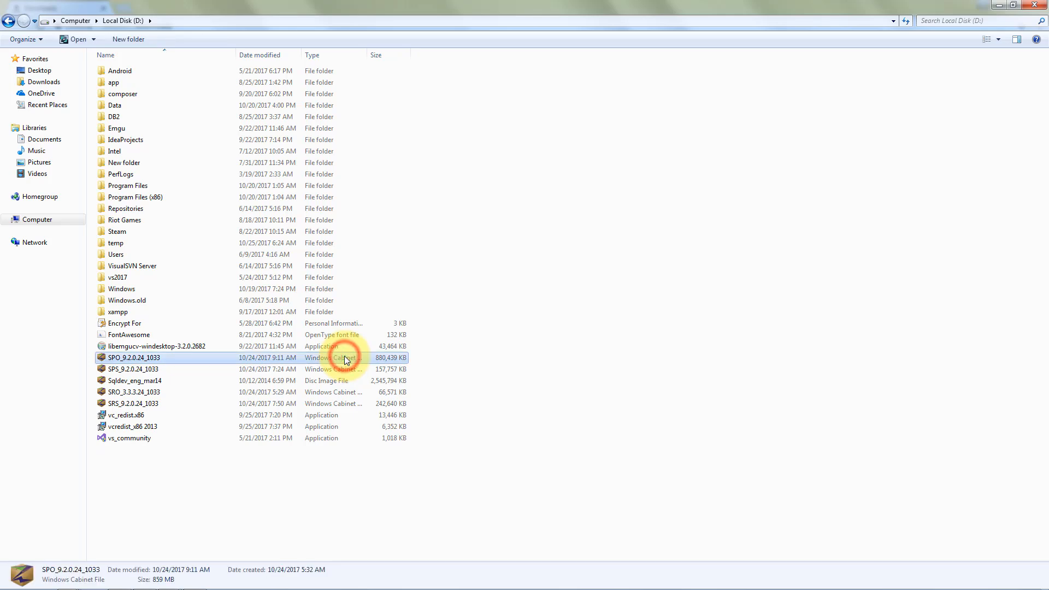
key("alt+Tab")
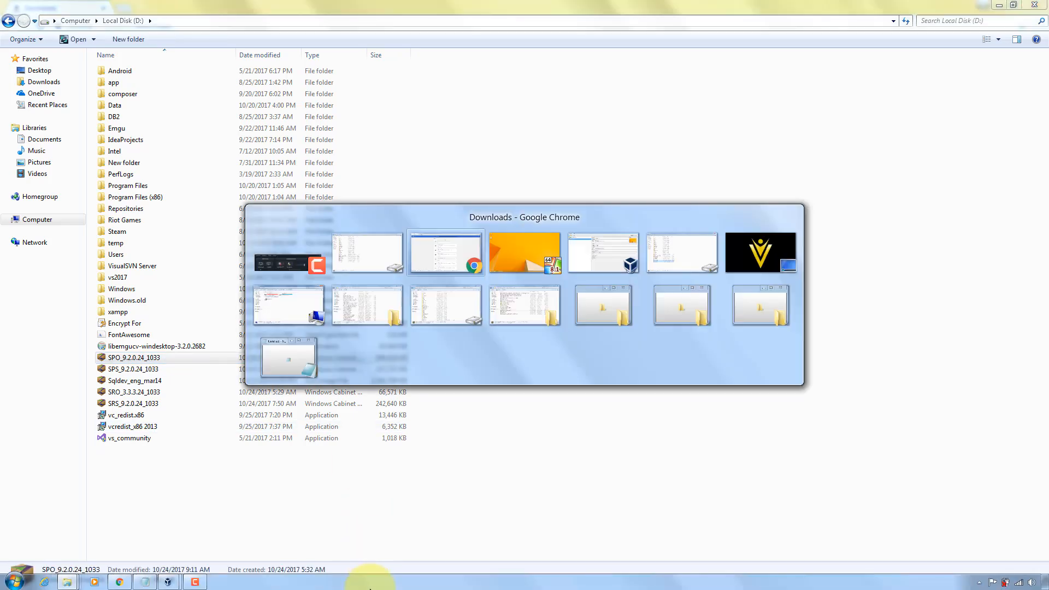
key("alt+Tab")
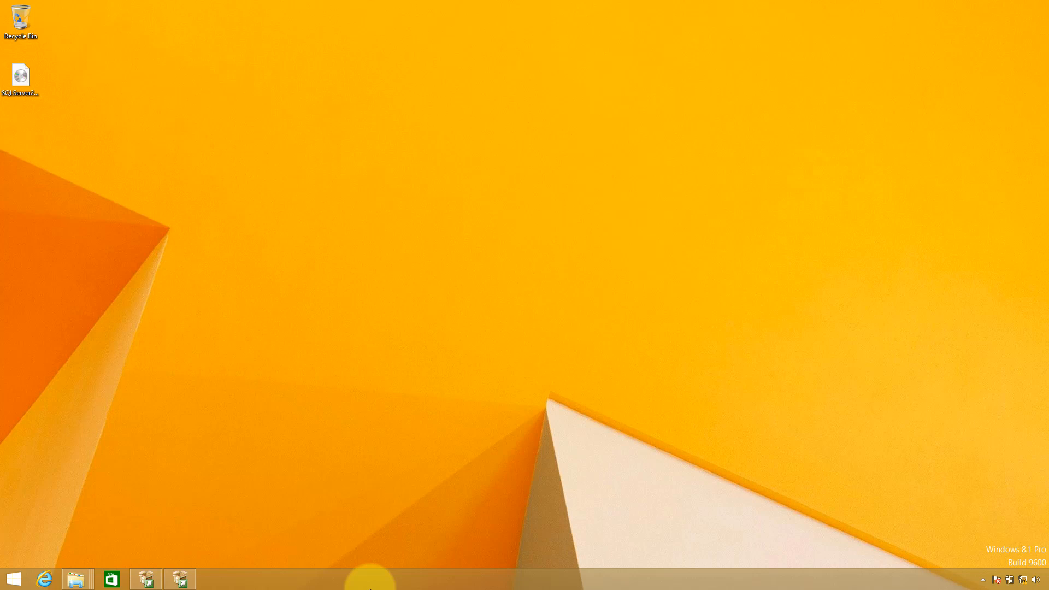
key("super+e")
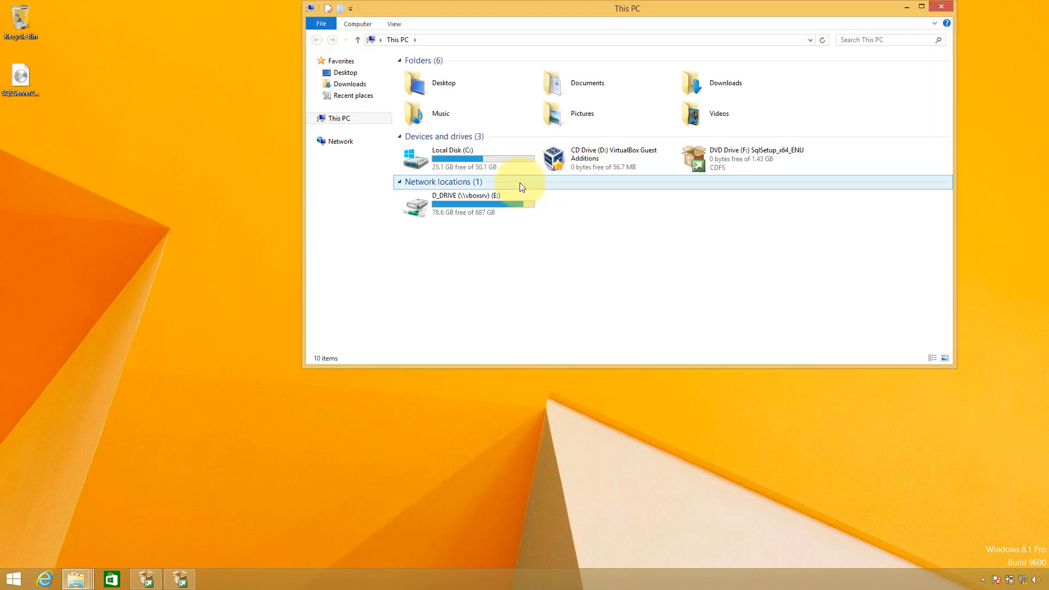
left_click(507, 202)
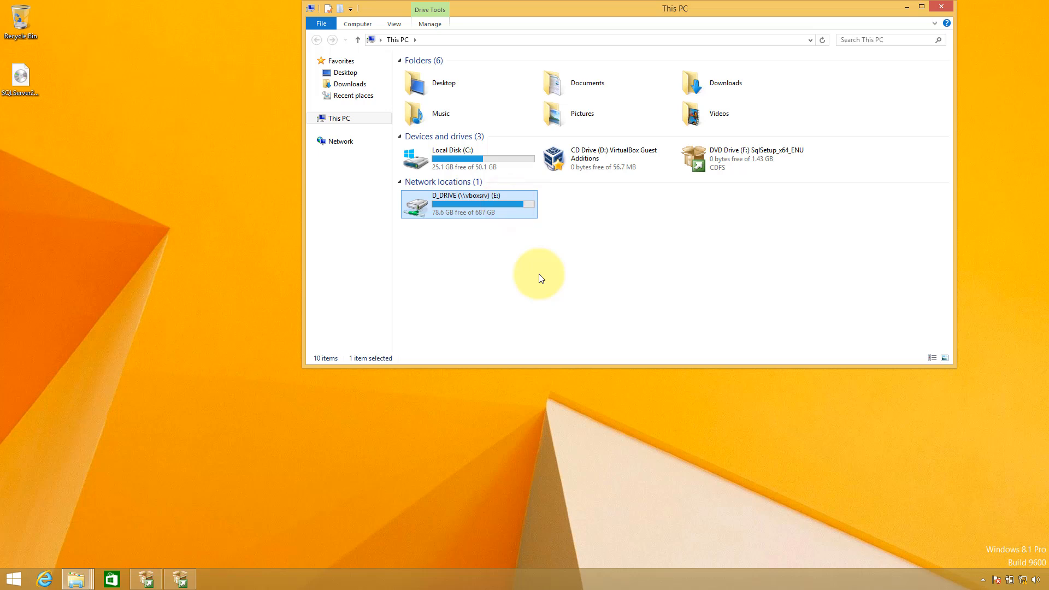
key("Return")
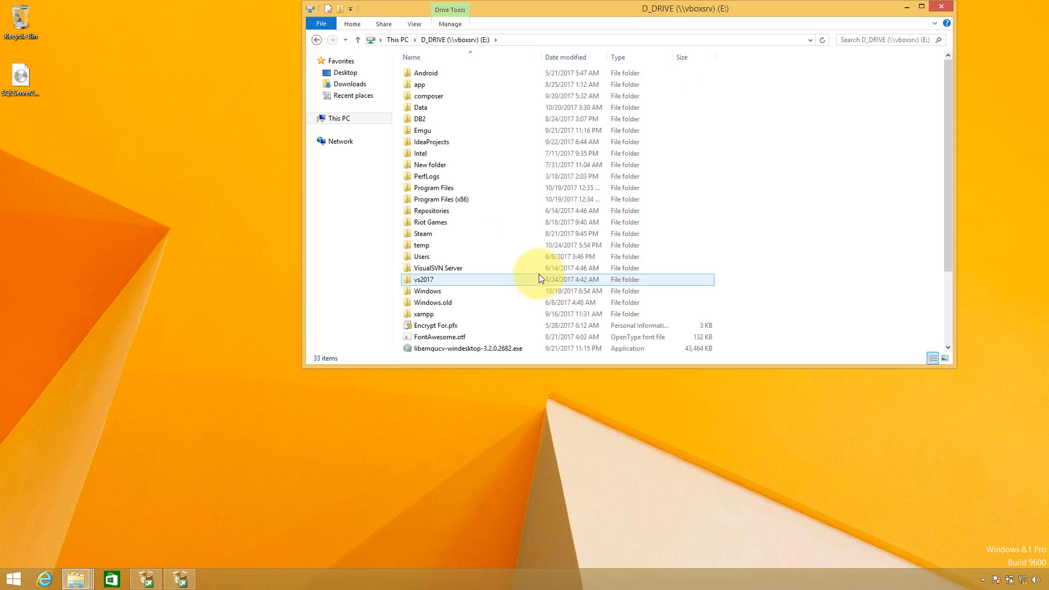
key("Down")
key("Down")
key("Down")
key("Down")
key("Down")
key("Down")
key("Down")
key("Down")
key("Down")
key("Down")
key("Down")
key("Down")
key("Down")
key("Down")
key("Down")
key("Down")
key("Down")
key("Down")
key("Down")
key("Down")
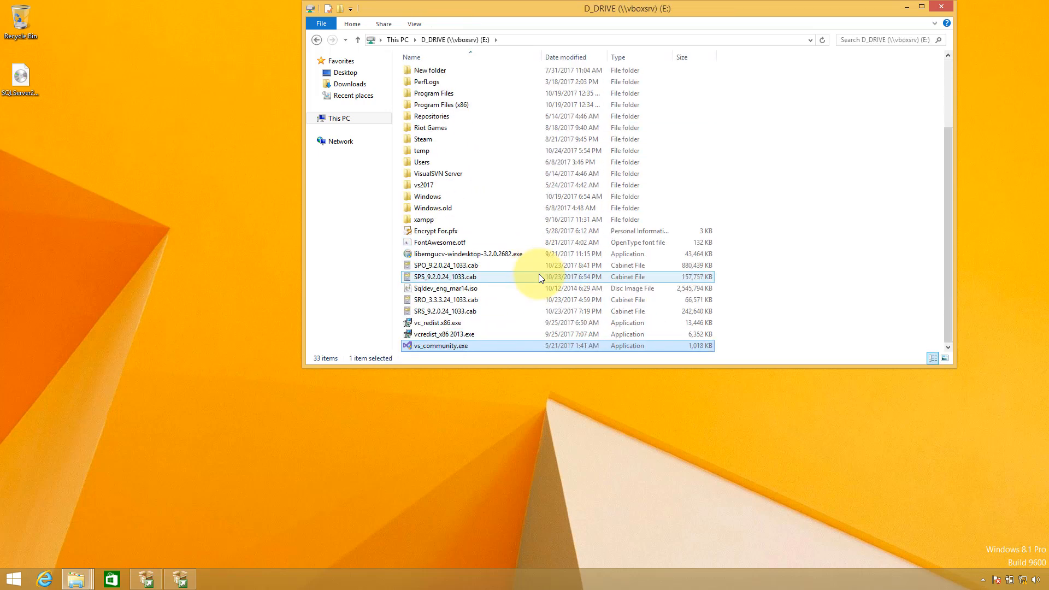
key("Up")
key("Up")
key("Up")
key("Up")
key("Up")
key("Up")
key("Up")
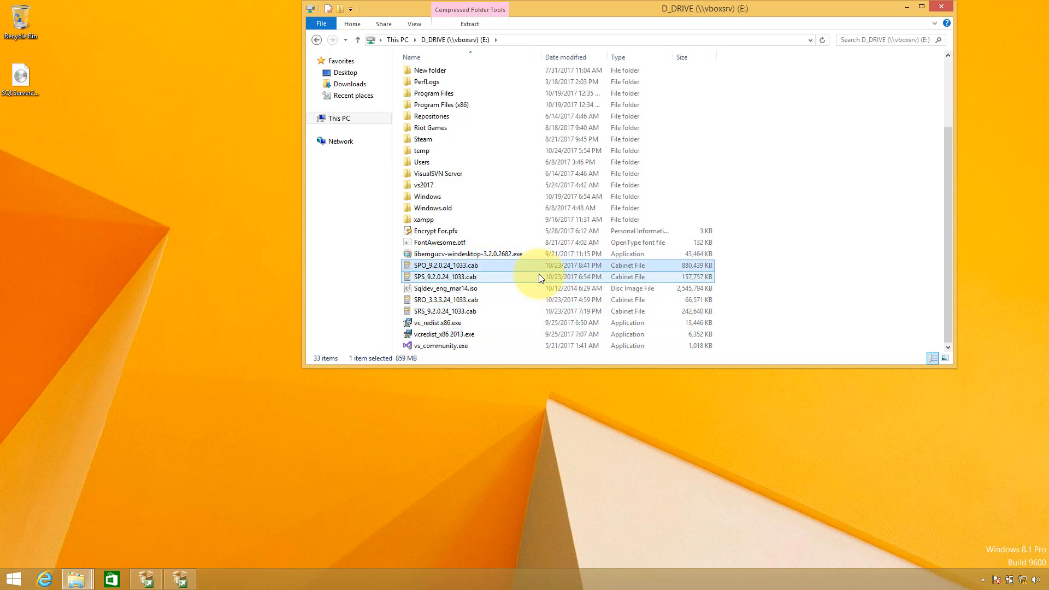
left_click(539, 275, "ctrl")
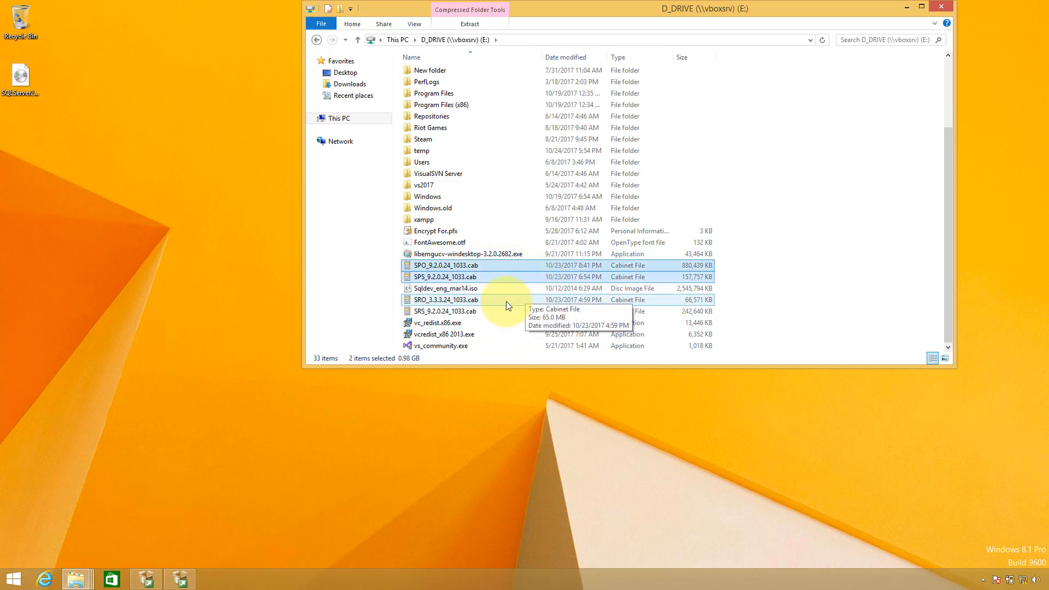
left_click(490, 302, "ctrl")
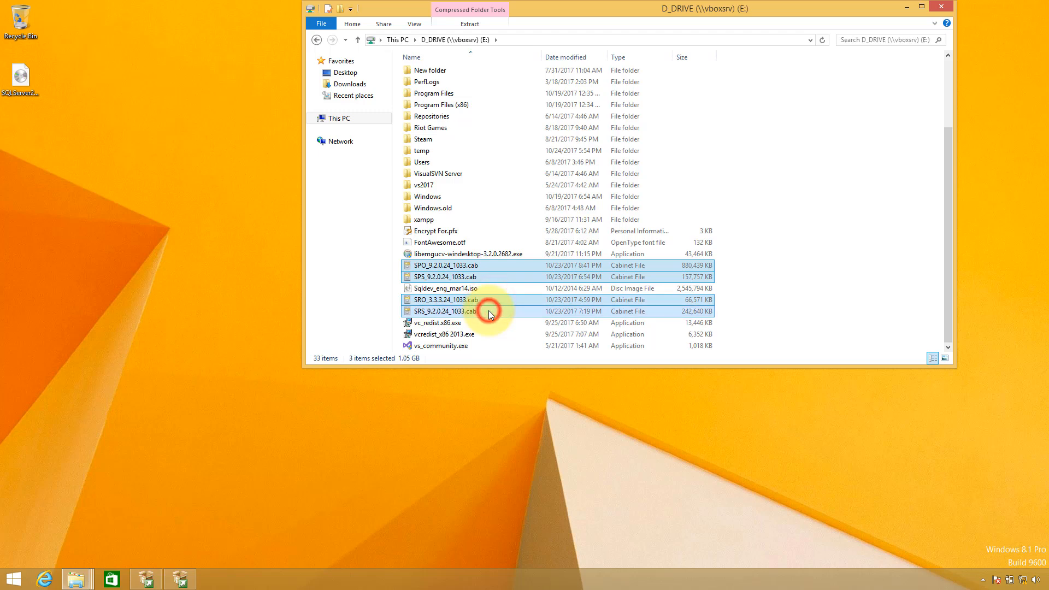
Paste the four cab files into the Data2 folder on Local Disk (C:)
key("super+e")
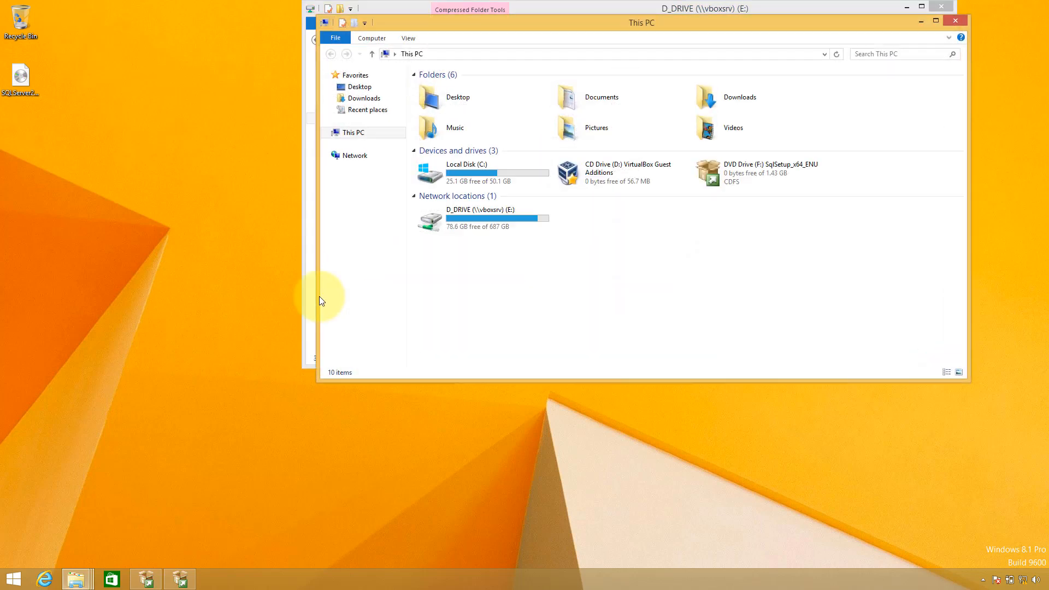
left_click(493, 174)
double_click(493, 174)
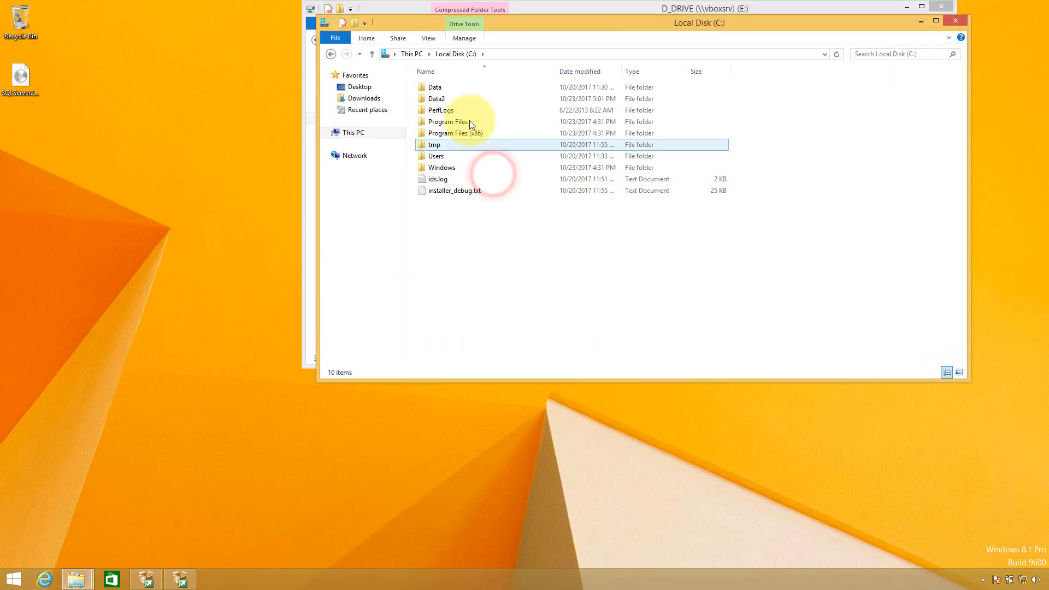
double_click(463, 97)
left_click(536, 280)
key("ctrl+v")
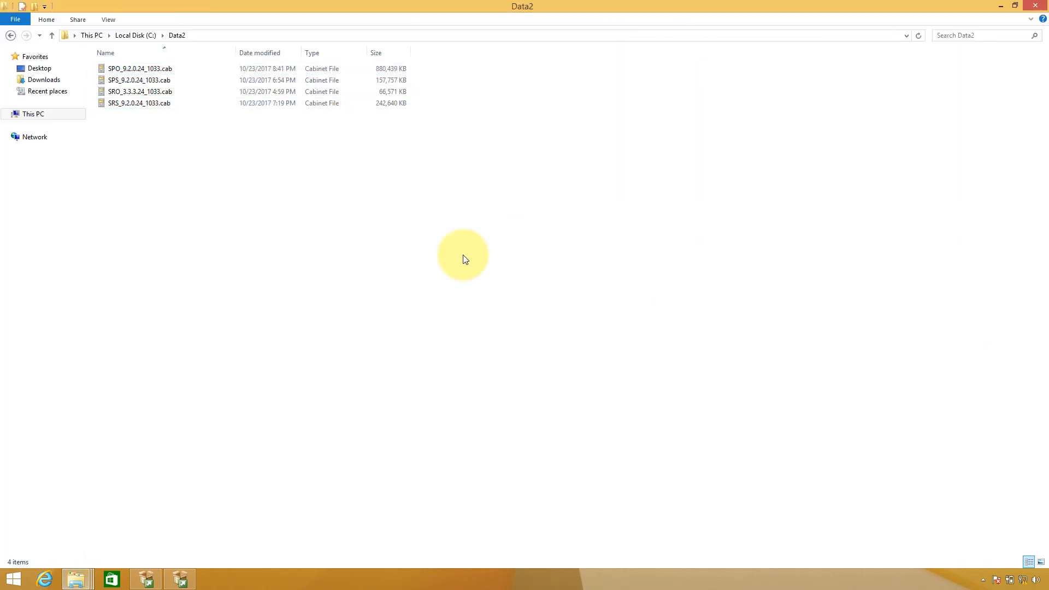
Set the Offline Installation install path to C:\Data2 and double-check the folder choice
left_click(1025, 72)
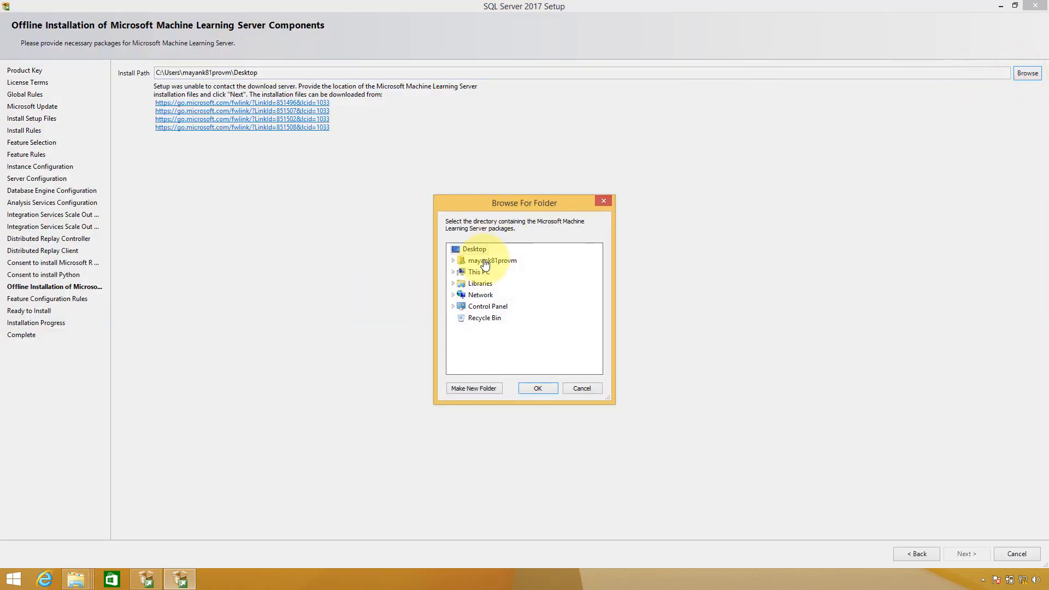
left_click(456, 271)
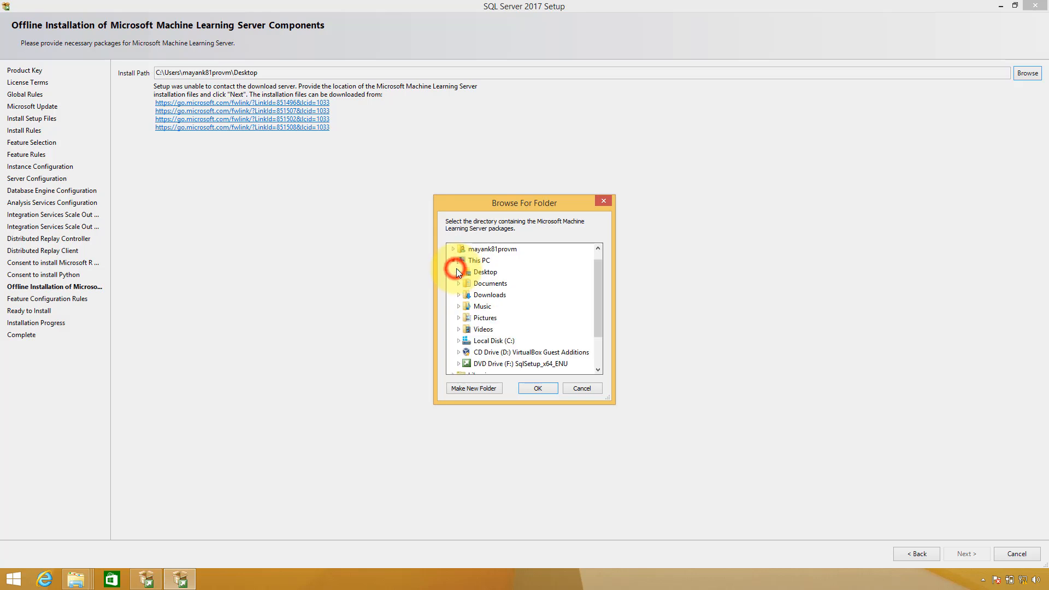
left_click(457, 343)
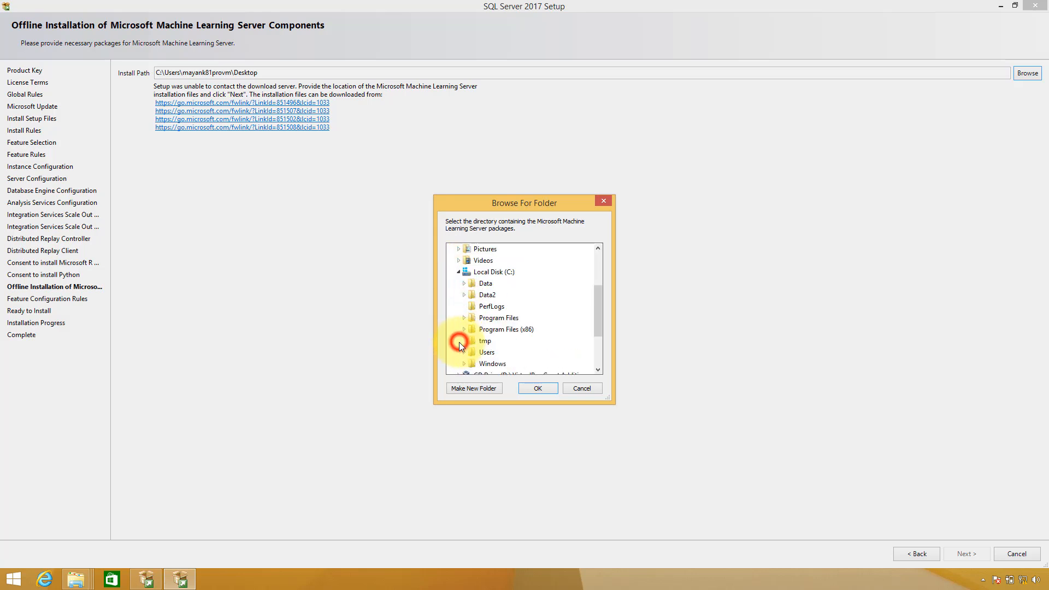
left_click(478, 299)
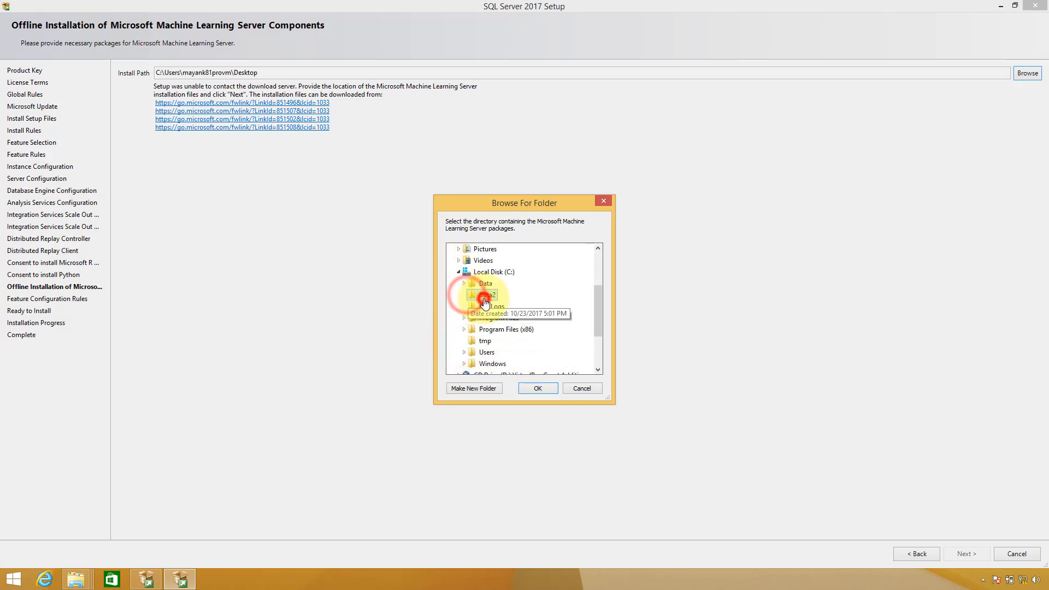
left_click(540, 388)
key("alt+Tab")
key("alt+Tab")
key("alt+Tab")
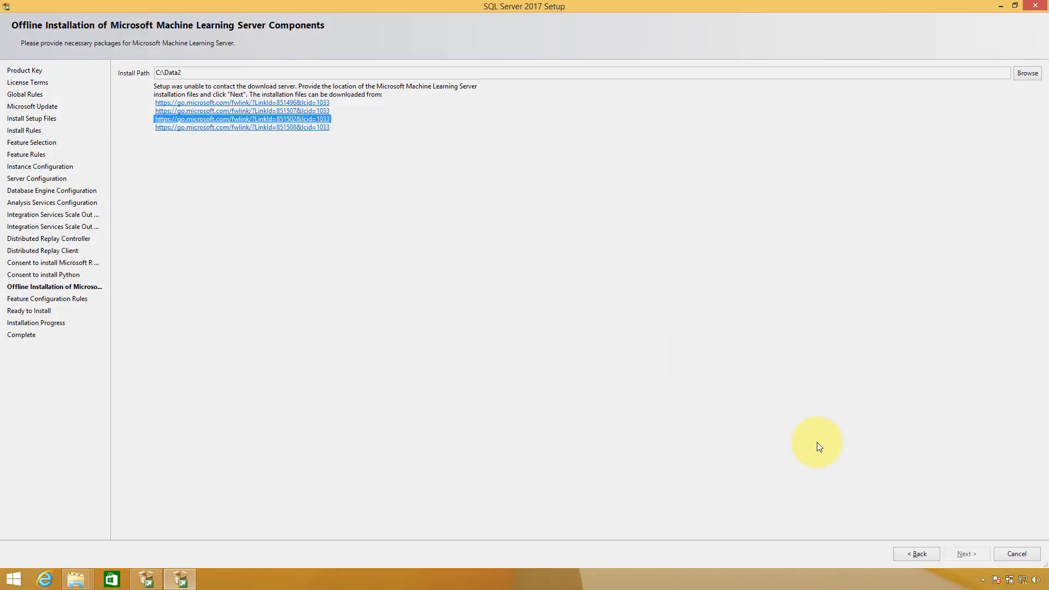
left_click(1030, 76)
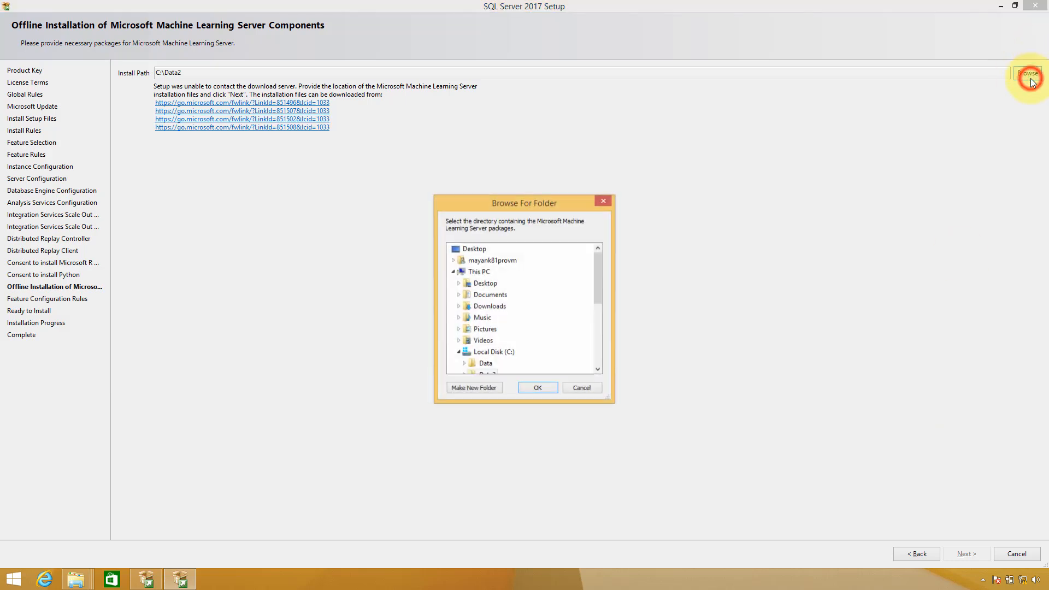
left_click_drag(598, 287, 599, 314)
left_click(488, 308)
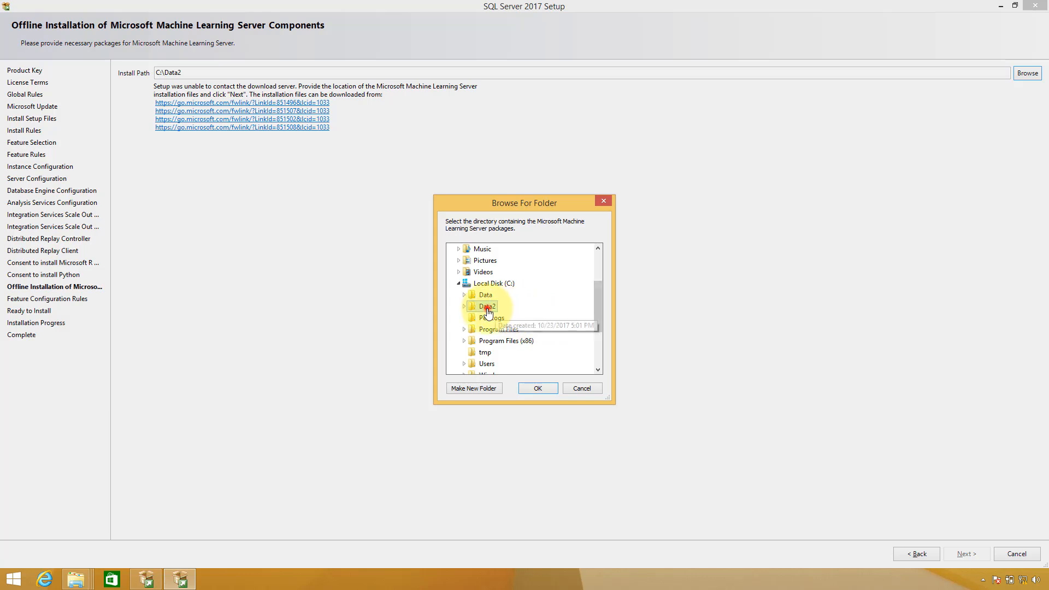
left_click(536, 388)
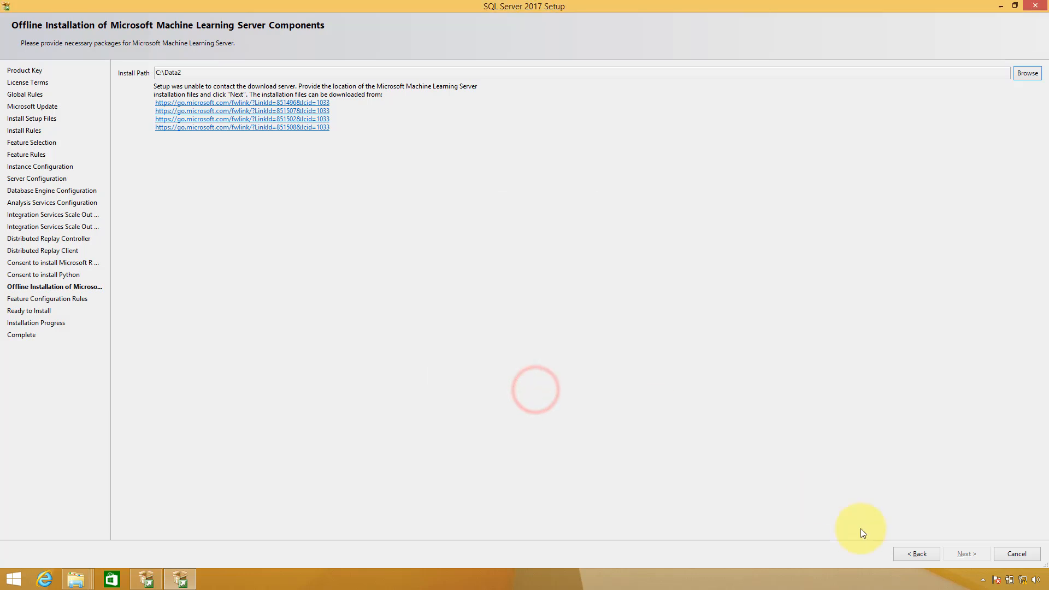
Move past Feature Configuration Rules to the Ready to Install summary
left_click(920, 555)
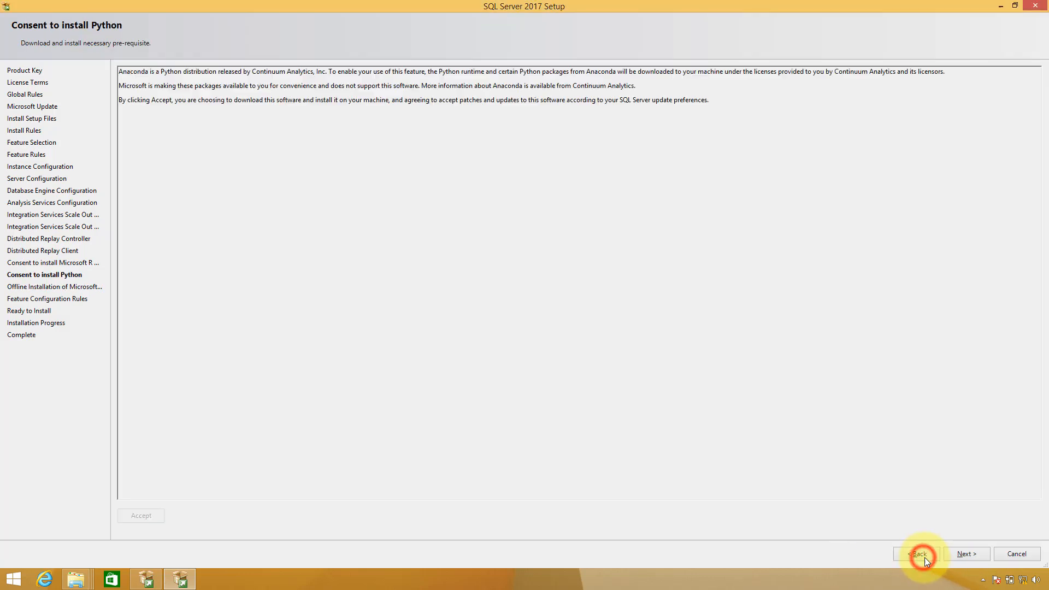
left_click(963, 555)
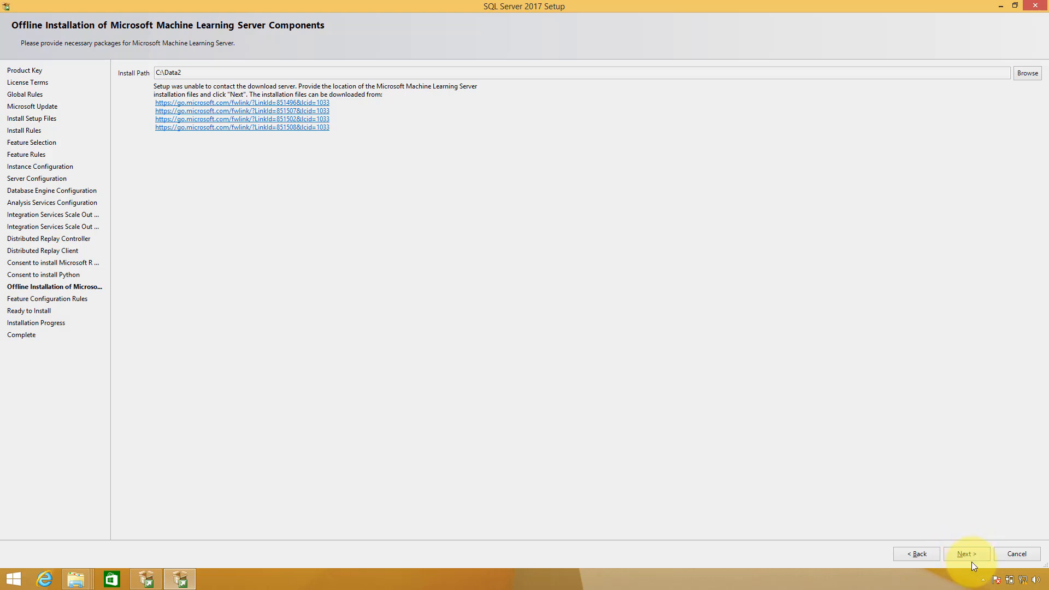
left_click(964, 556)
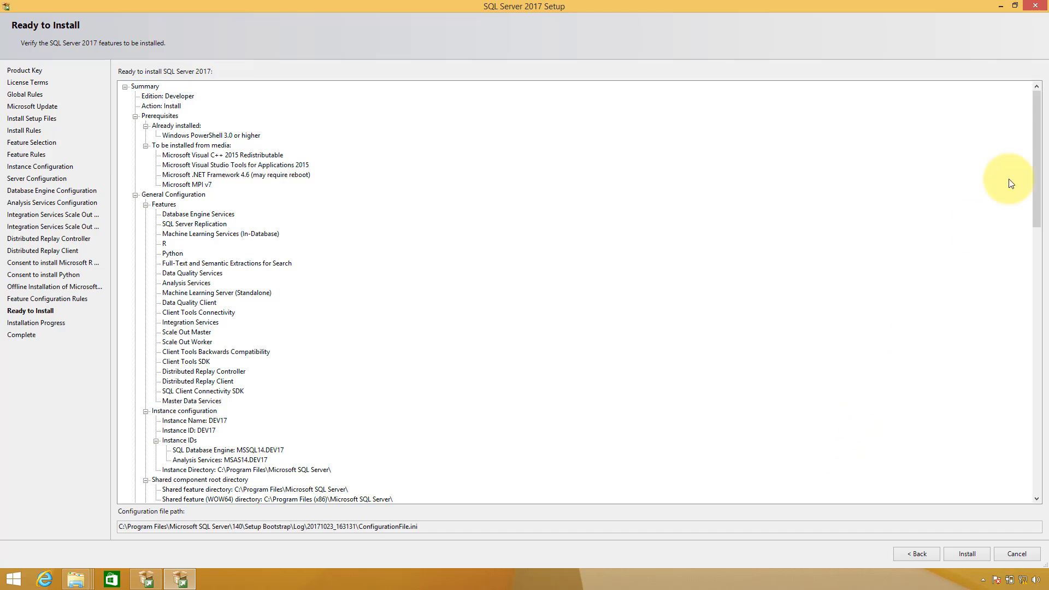
Review the Ready to Install summary and install the DEV17 Developer instance
left_click(1034, 144)
left_click_drag(1034, 143, 1047, 251)
left_click(971, 555)
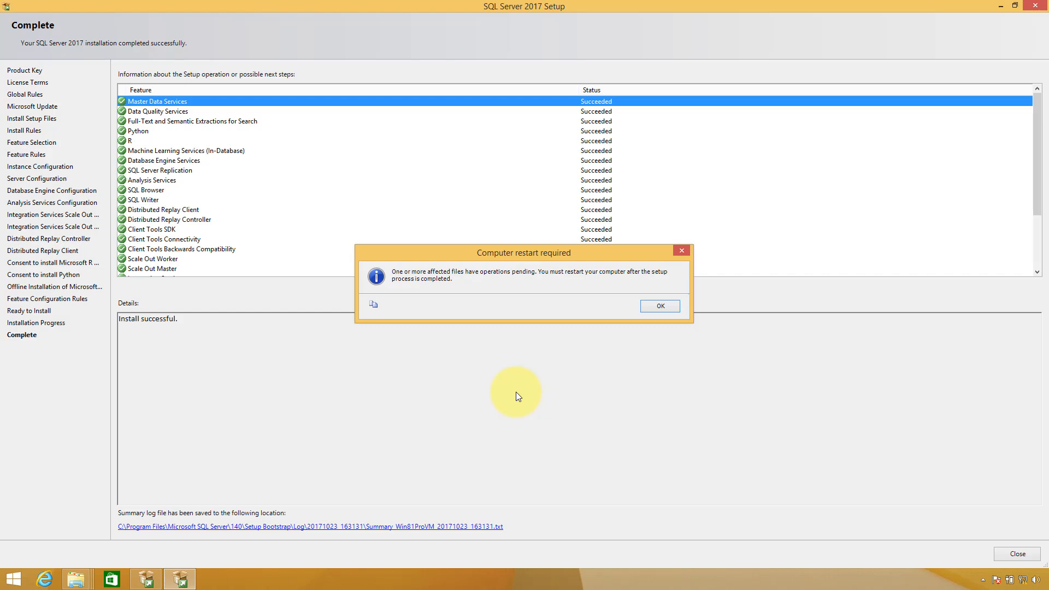
Dismiss the restart-required notice, review the all-Succeeded feature list, and close setup
left_click(644, 307)
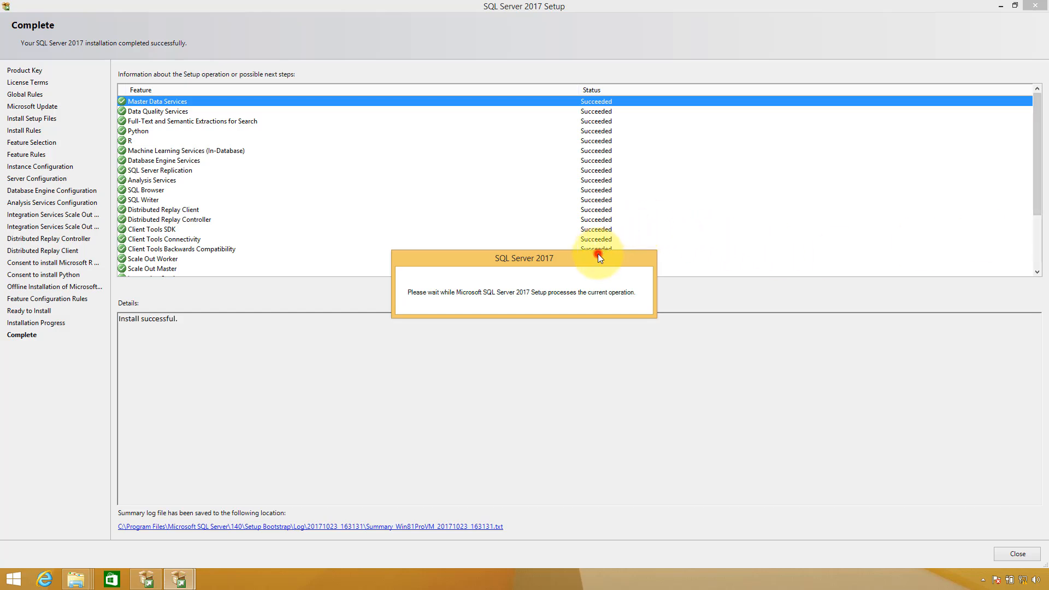
left_click_drag(597, 253, 655, 368)
left_click_drag(713, 453, 778, 524)
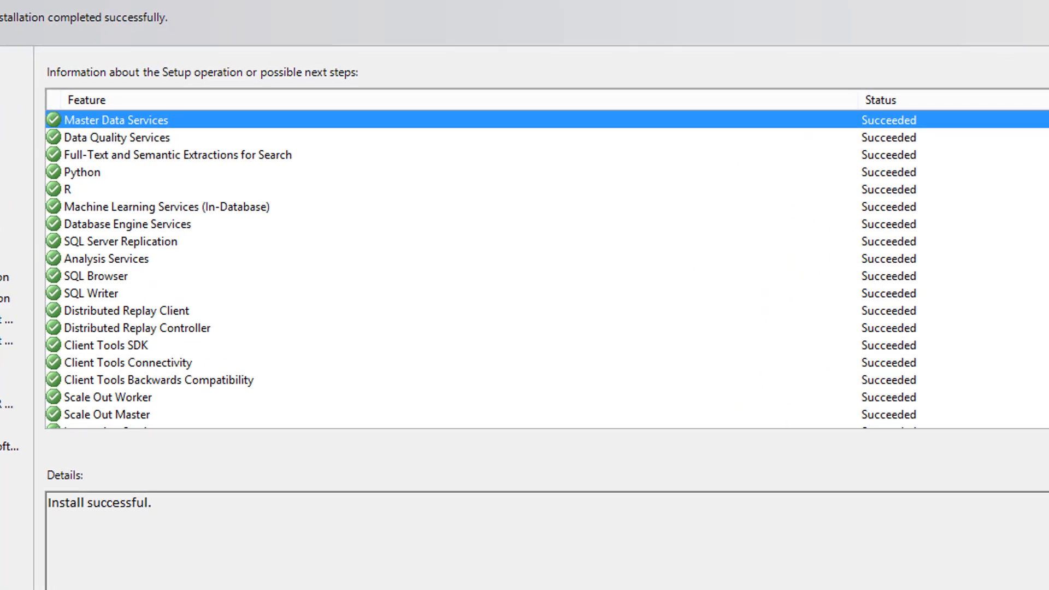
scroll(546, 267, "down", 2)
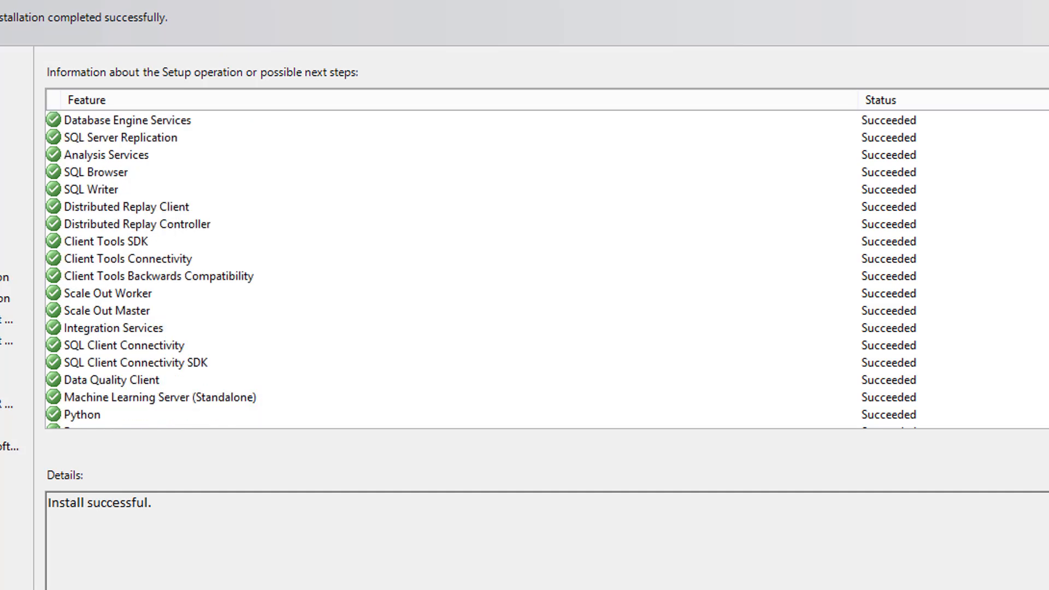
scroll(547, 267, "down", 1)
scroll(546, 267, "up", 3)
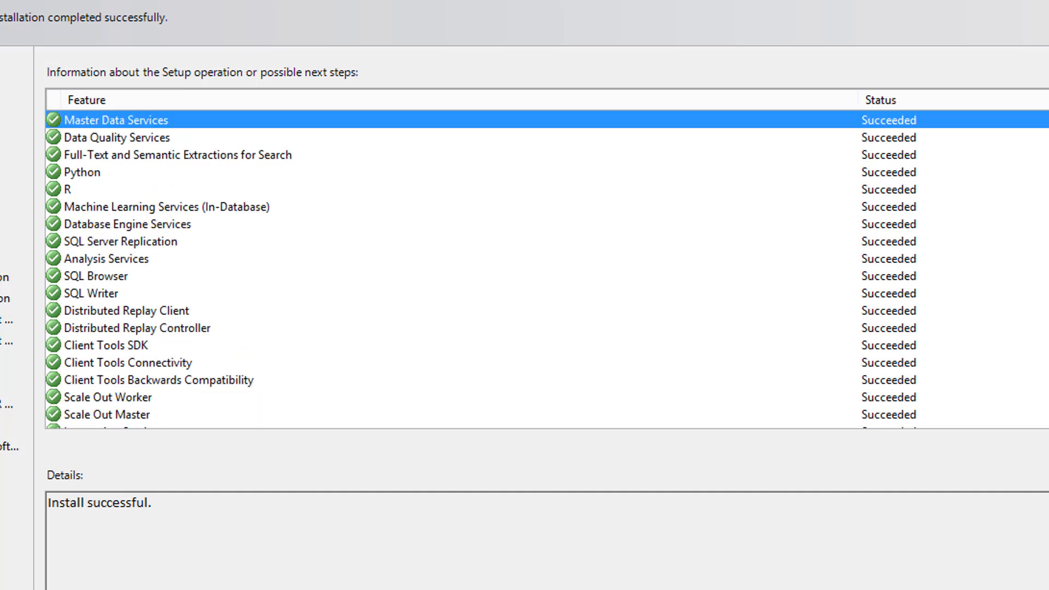
scroll(546, 267, "down", 3)
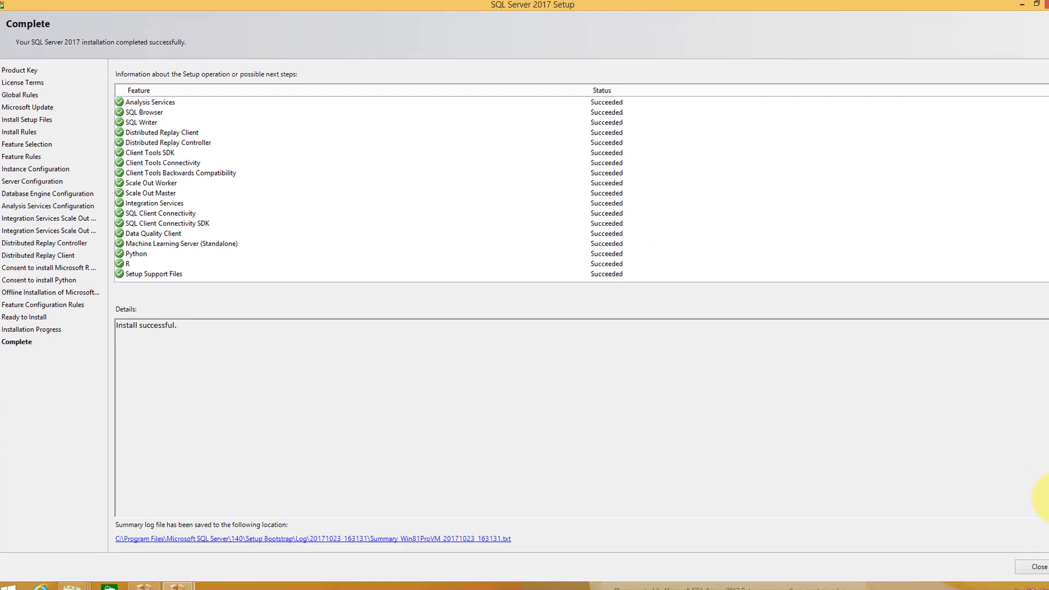
left_click(1011, 555)
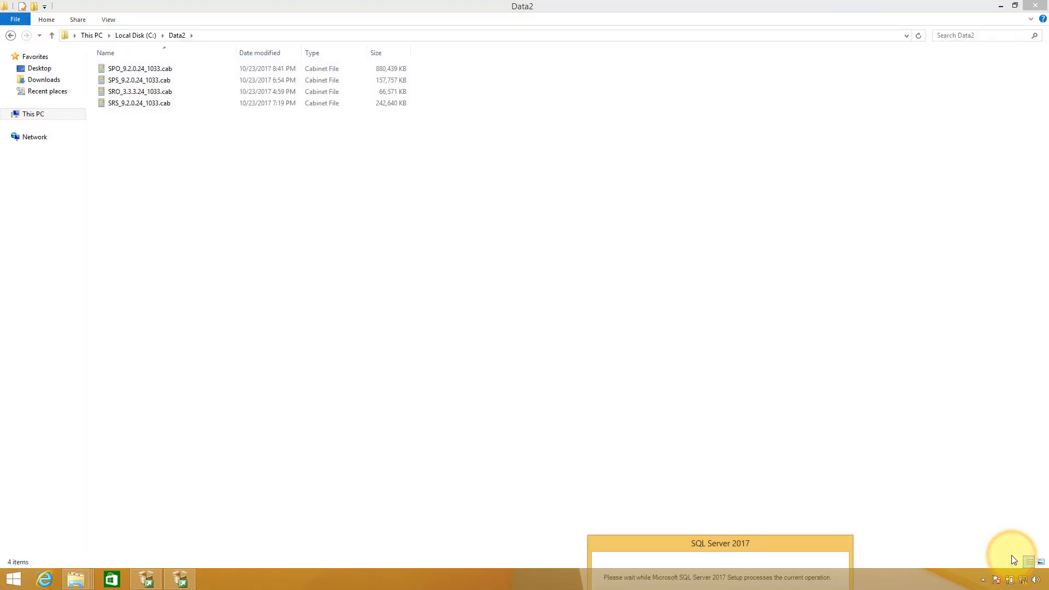
Close the Data2 and D_DRIVE windows and the SQL Server Installation Center
left_click(1025, 5)
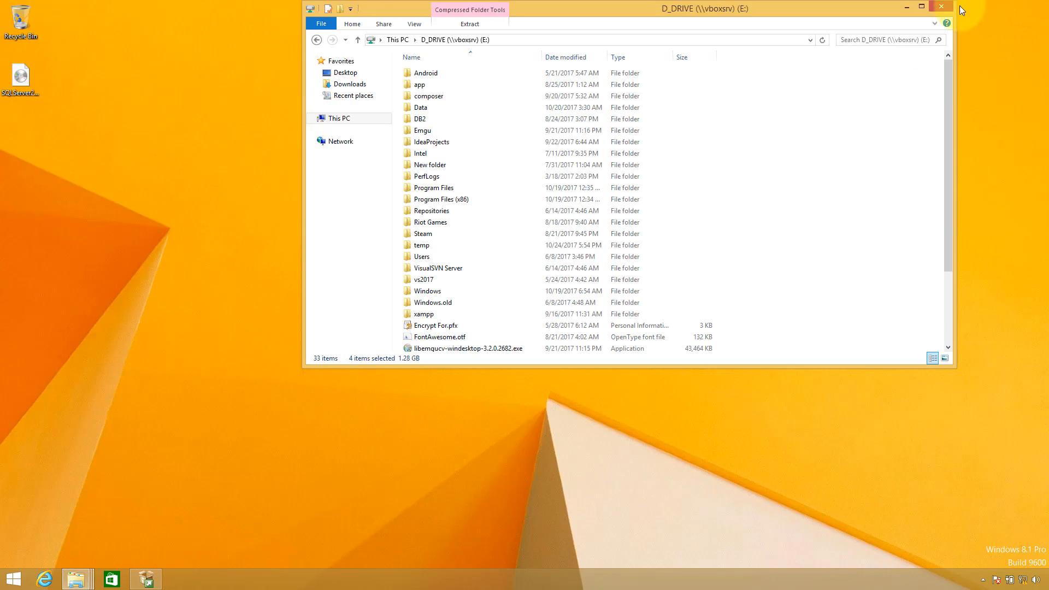
left_click(951, 5)
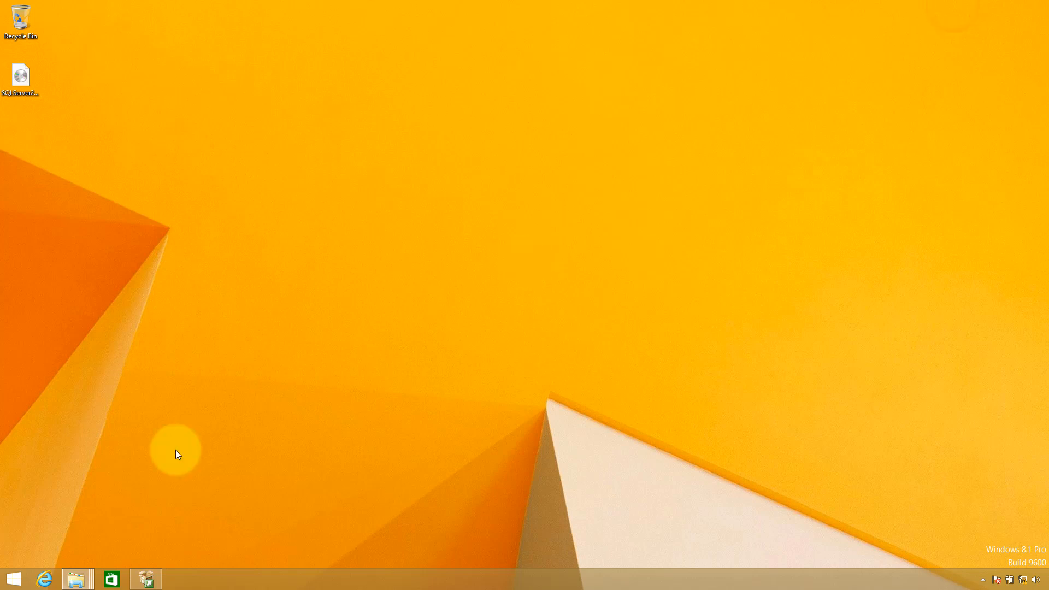
right_click(144, 576)
left_click(139, 551)
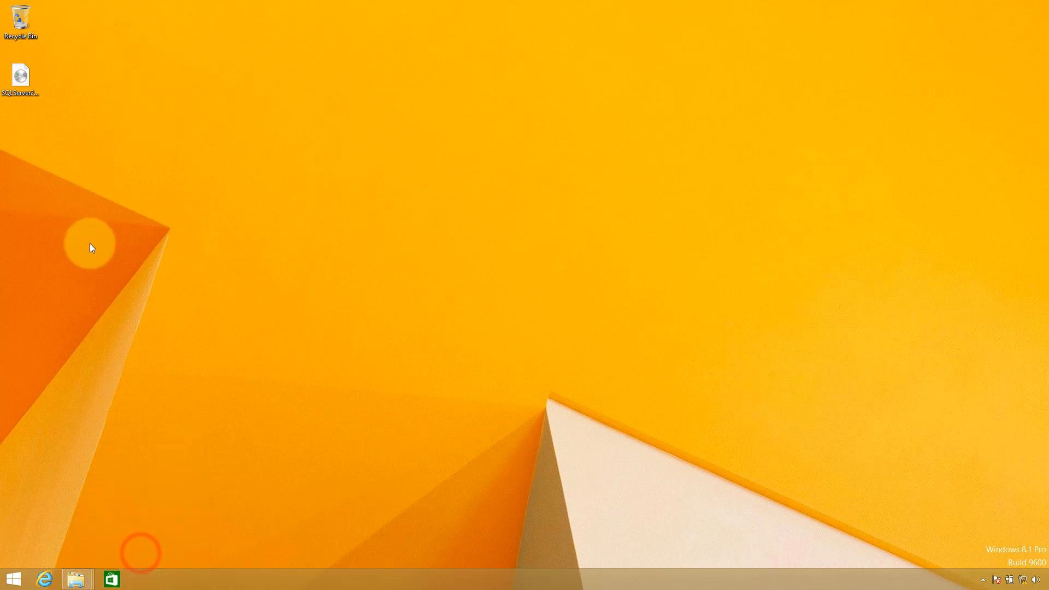
Try to permanently delete the SQL Server 2017 ISO, dismissing the file-in-use error
double_click(17, 81)
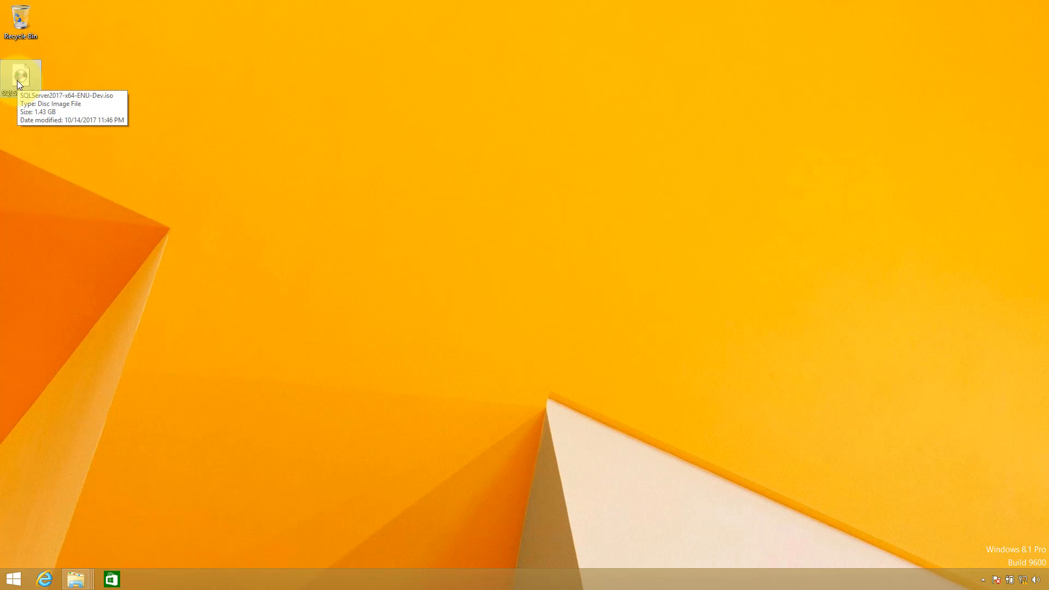
key("shift+Delete")
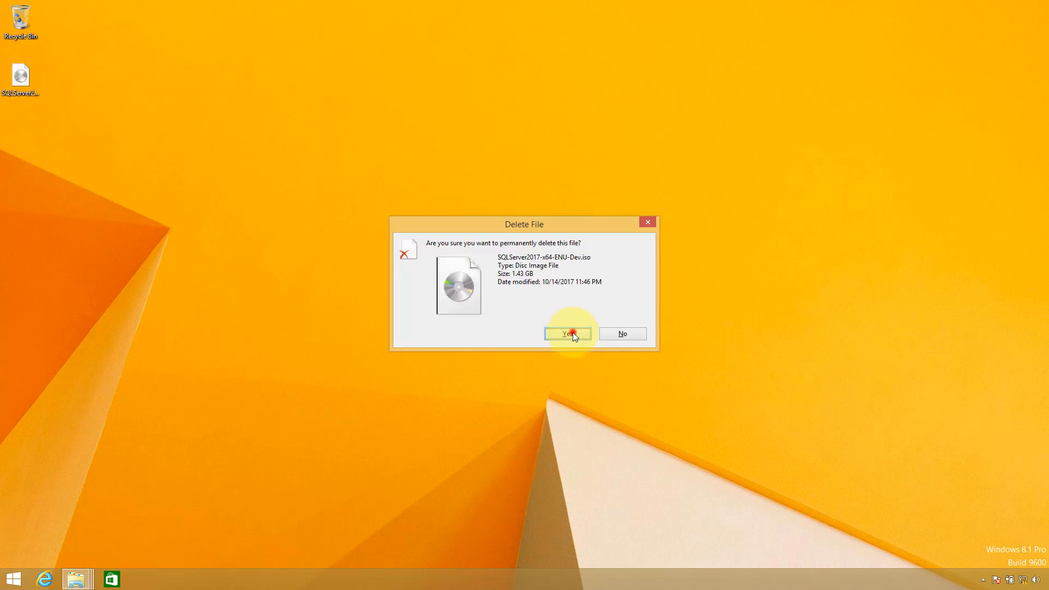
left_click(572, 332)
left_click(617, 233)
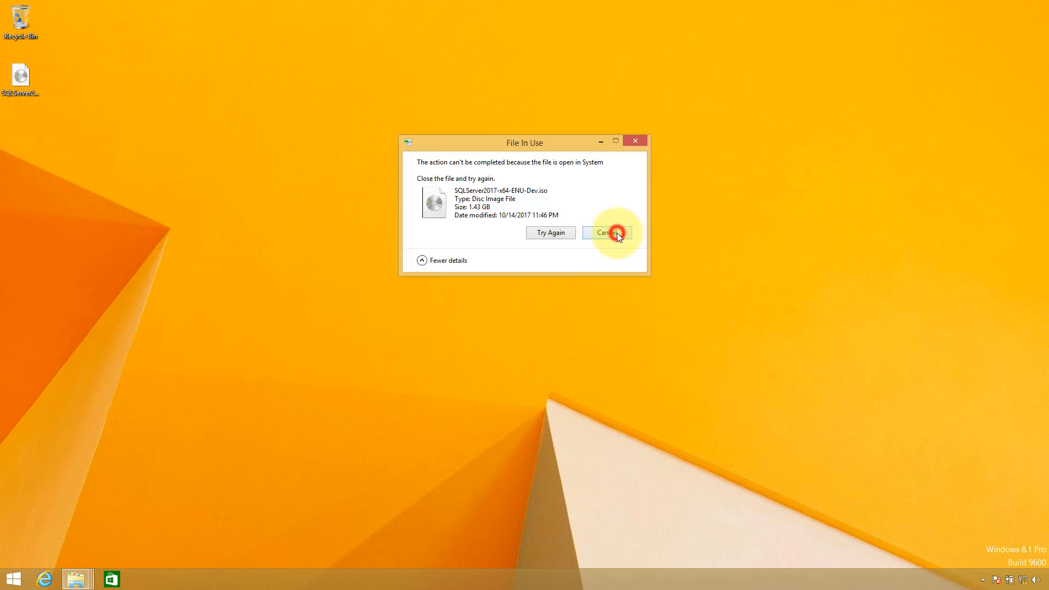
Eject DVD Drive (F:) and permanently delete the SQL Server 2017 ISO
key("super+e")
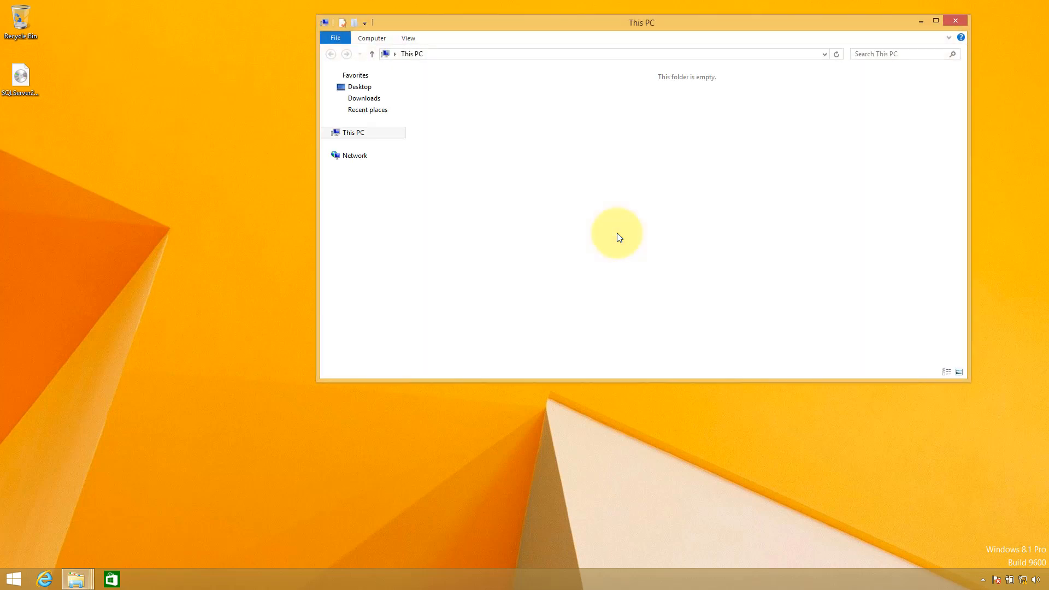
right_click(793, 177)
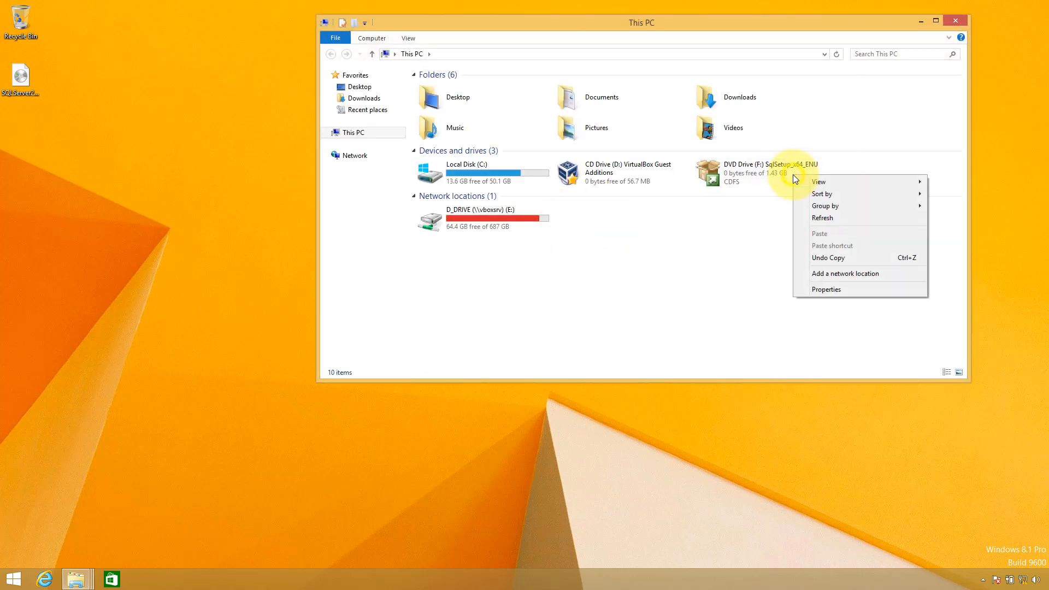
left_click(769, 173)
right_click(769, 172)
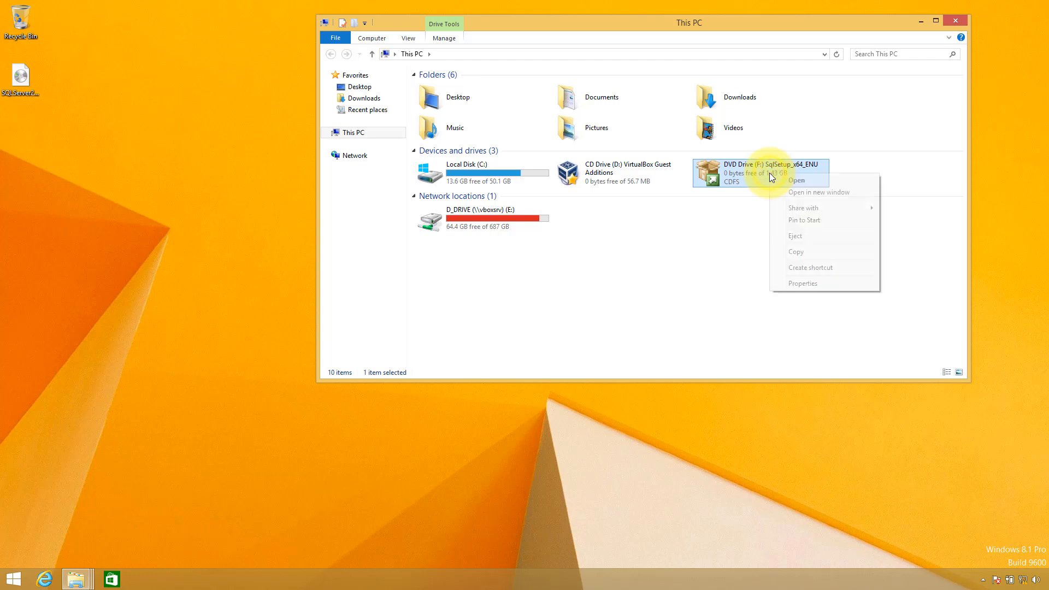
left_click(800, 233)
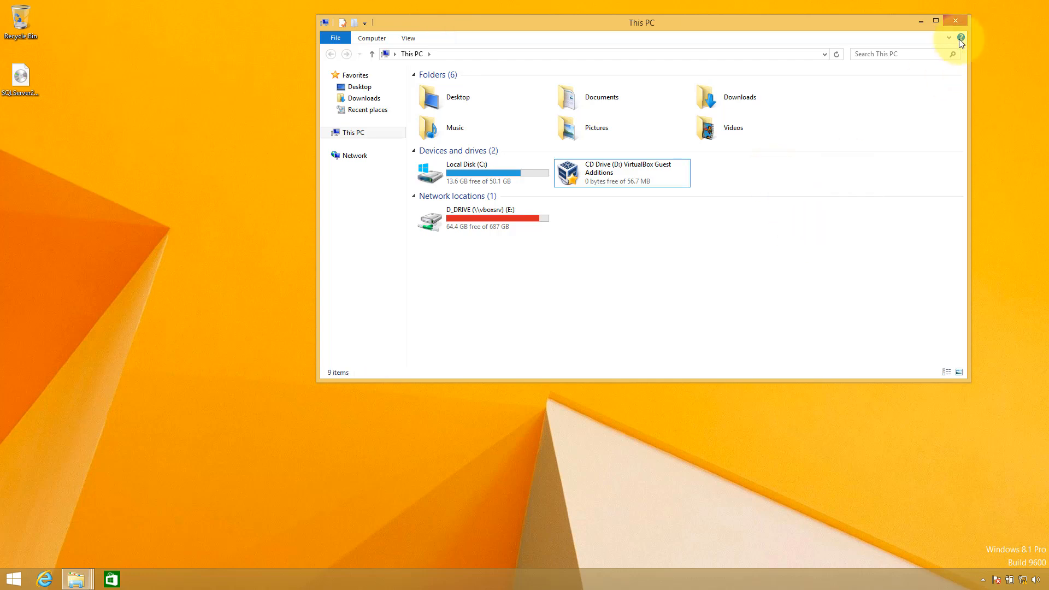
left_click(954, 22)
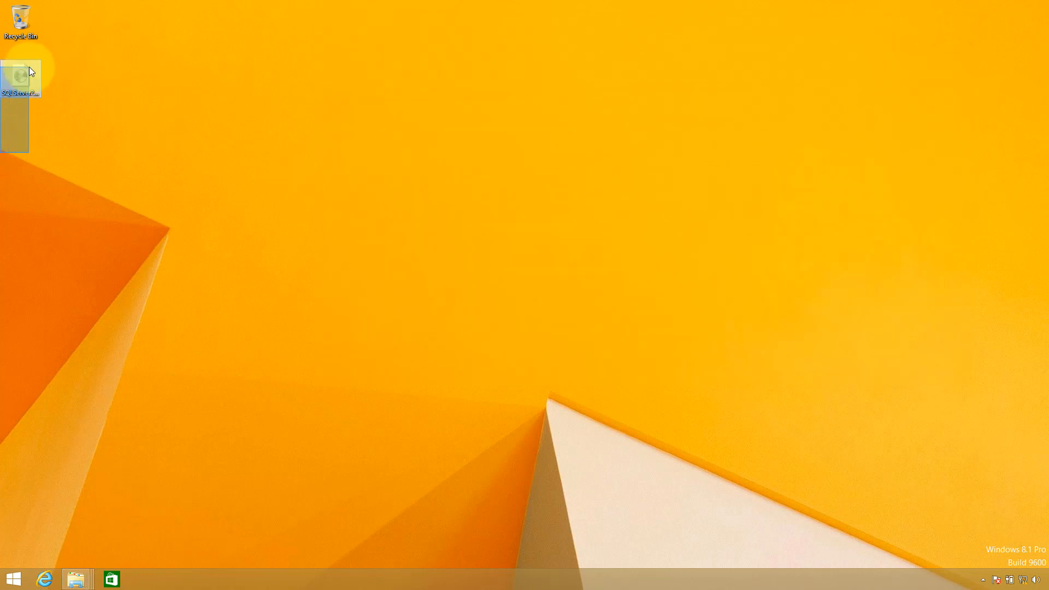
key("shift+Delete")
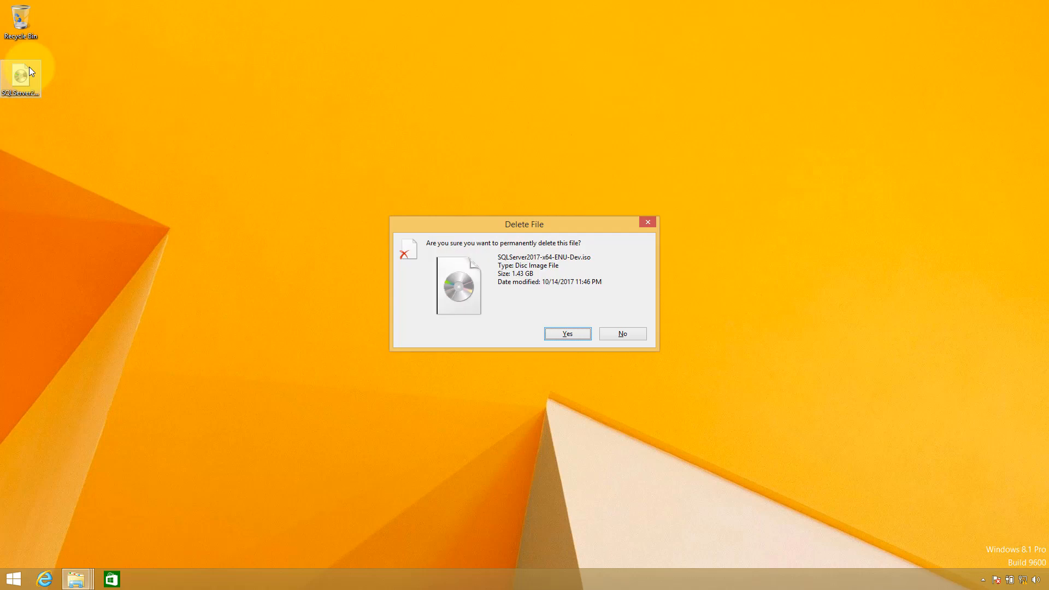
key("Return")
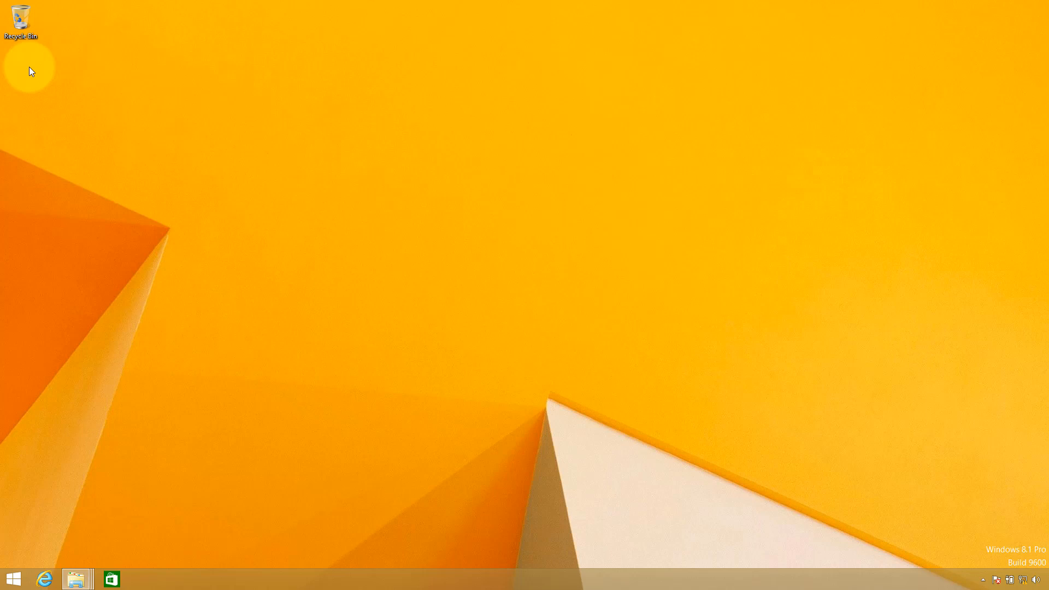
Look over the newly installed SQL Server apps on Start, then restart the PC
key("super")
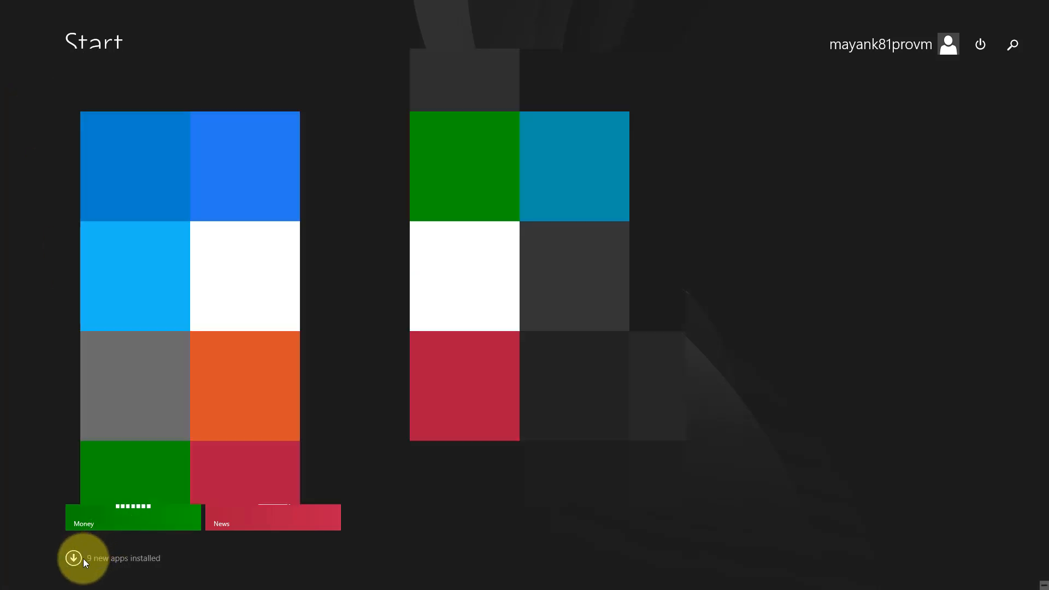
left_click(83, 559)
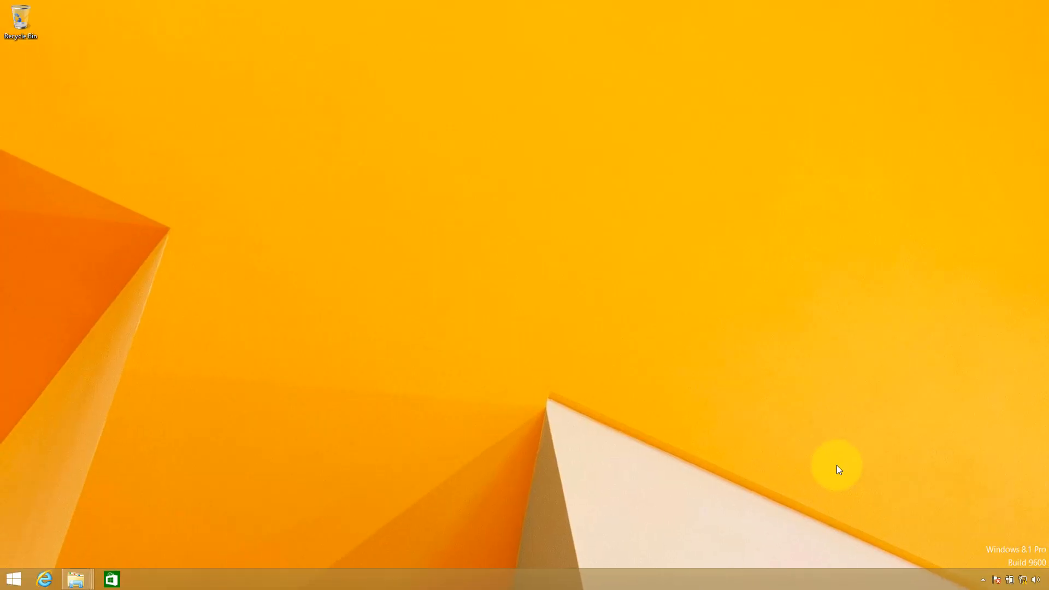
left_click(14, 580)
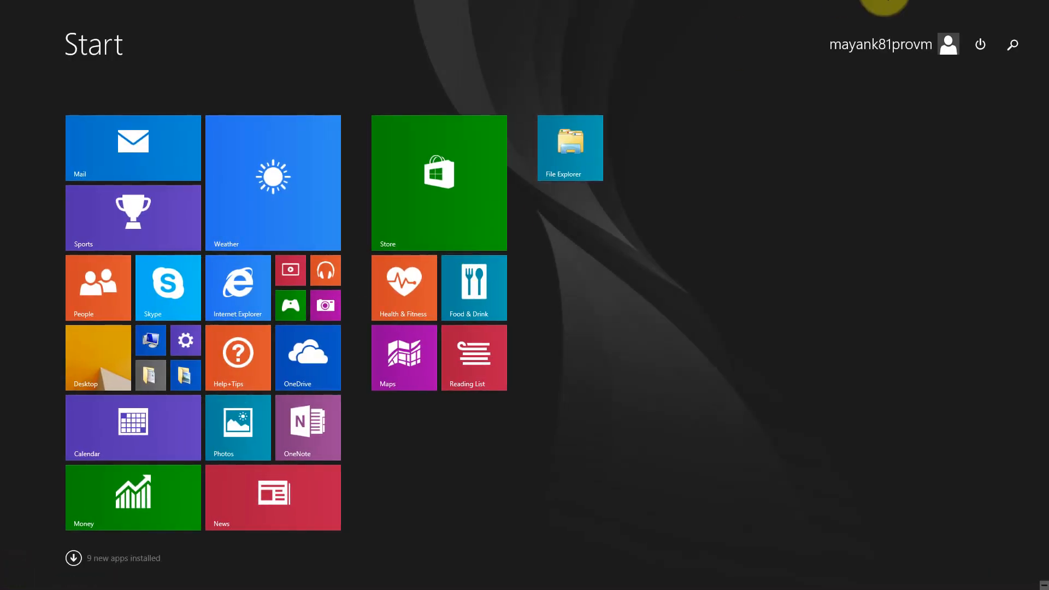
left_click(978, 45)
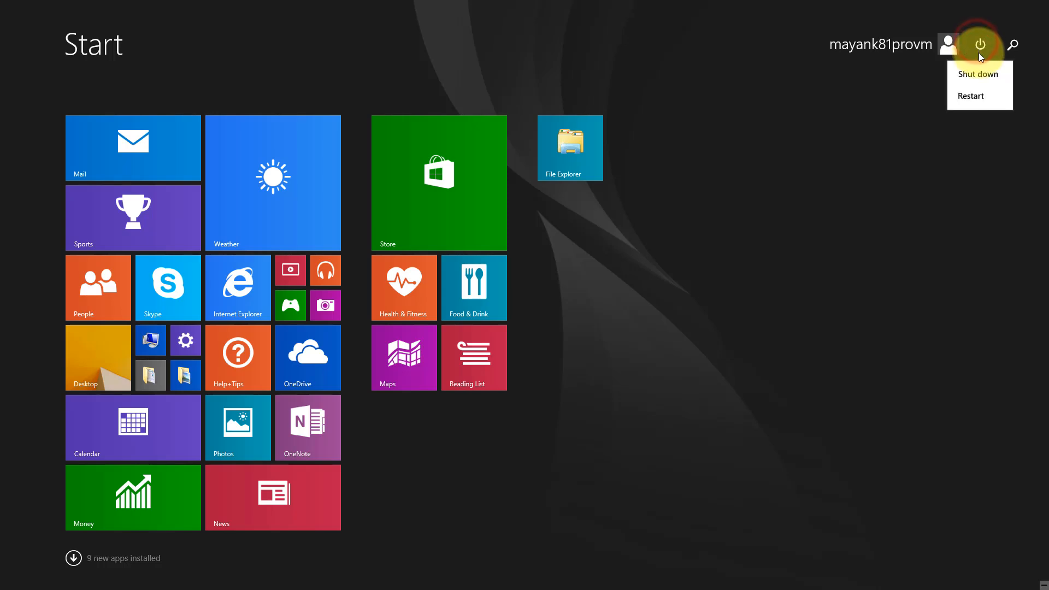
left_click(981, 97)
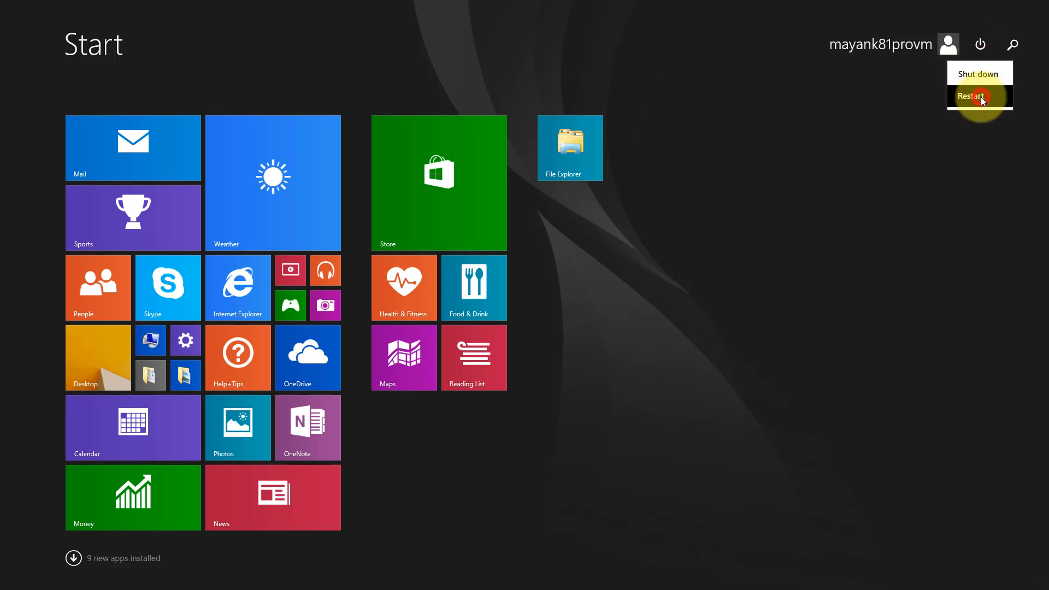